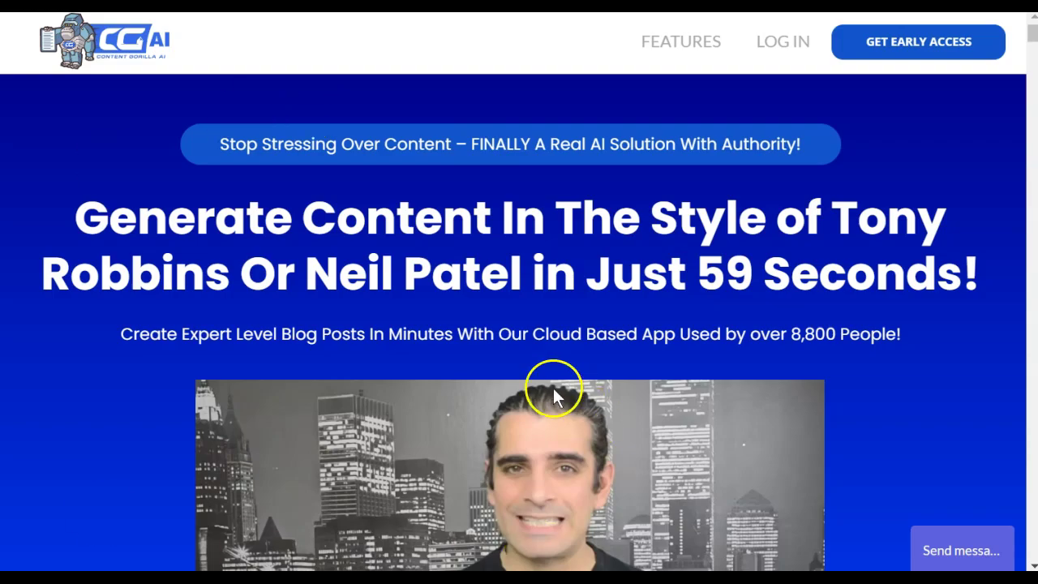
Scroll down the sales letter to the risky-expert passage and briefly highlight the 'simply steal Tony's content' sentence
scroll(554, 396, "down", 4)
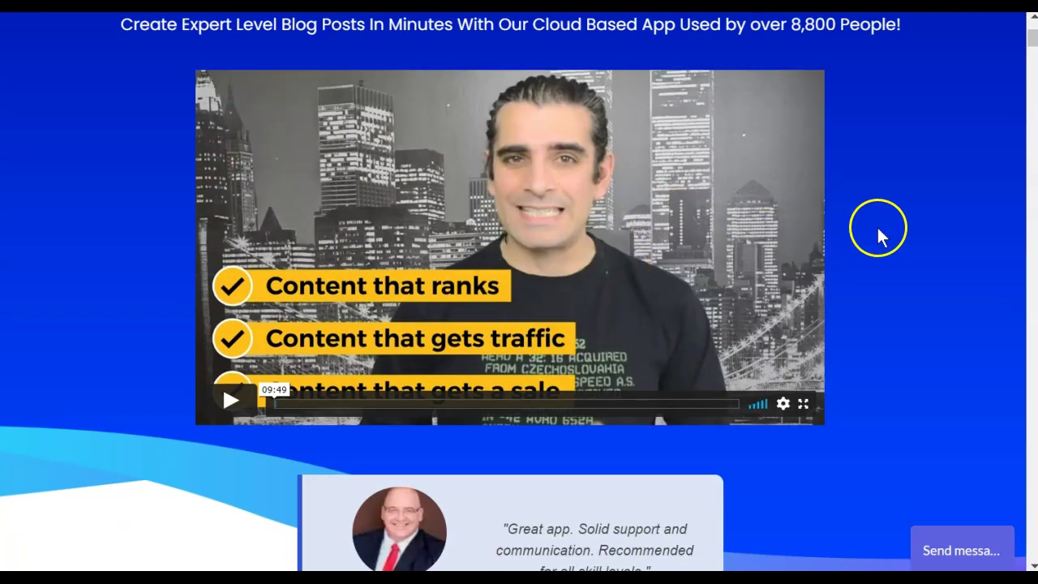
scroll(900, 231, "up", 4)
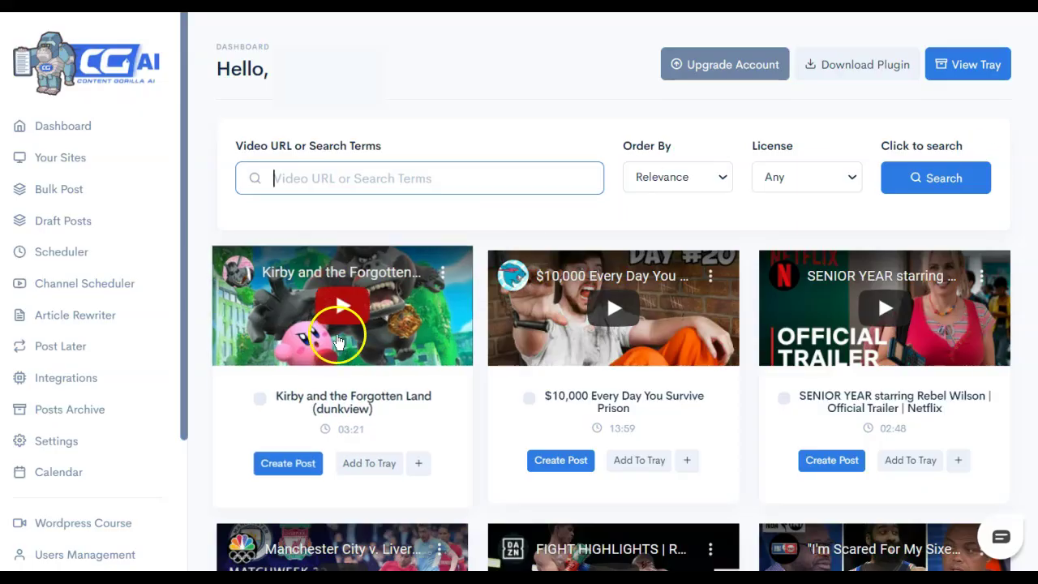
scroll(135, 429, "down", 5)
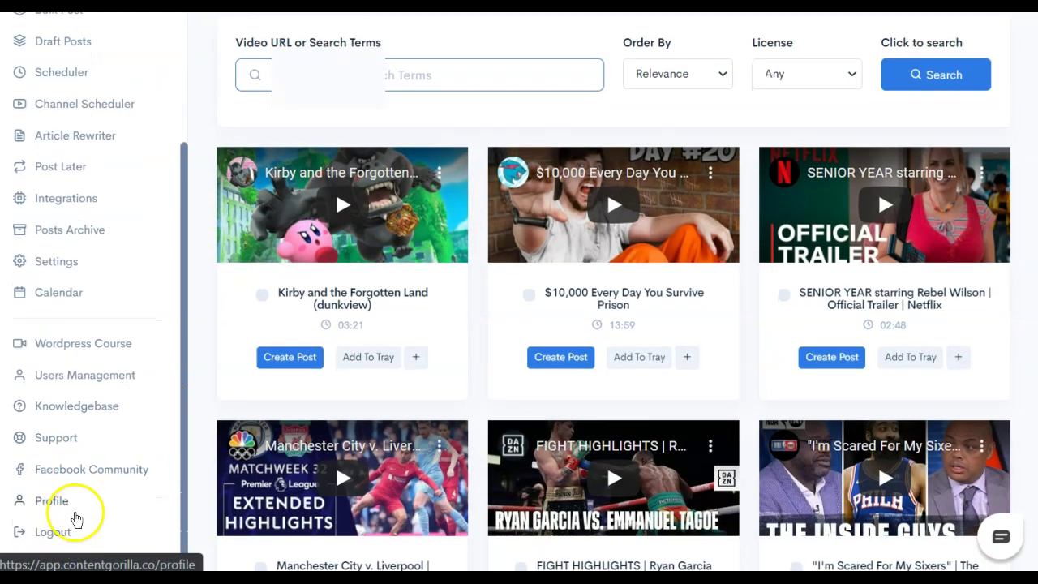
scroll(127, 435, "up", 4)
scroll(585, 355, "up", 1)
scroll(586, 355, "up", 2)
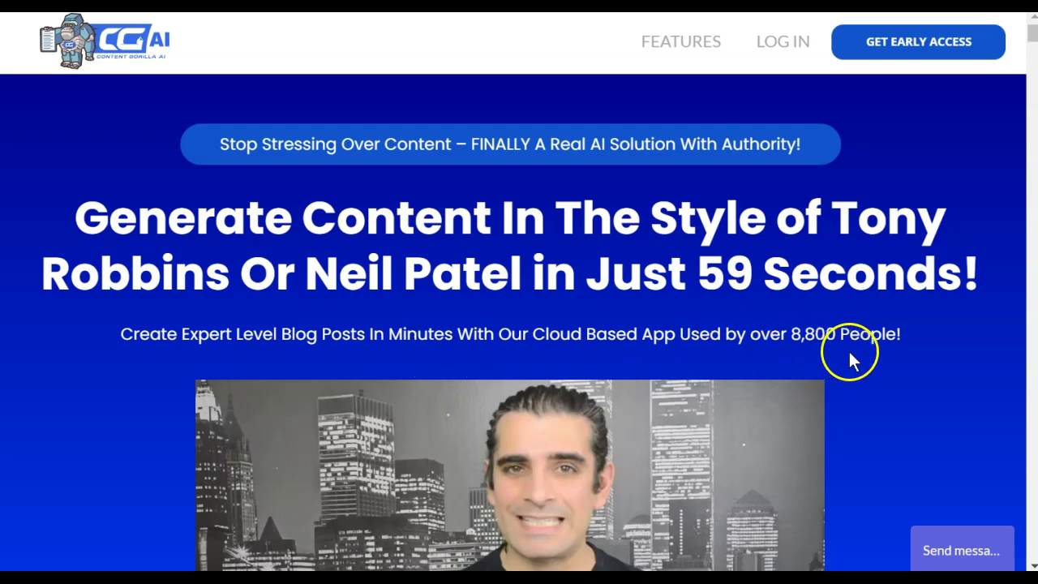
scroll(892, 357, "down", 10)
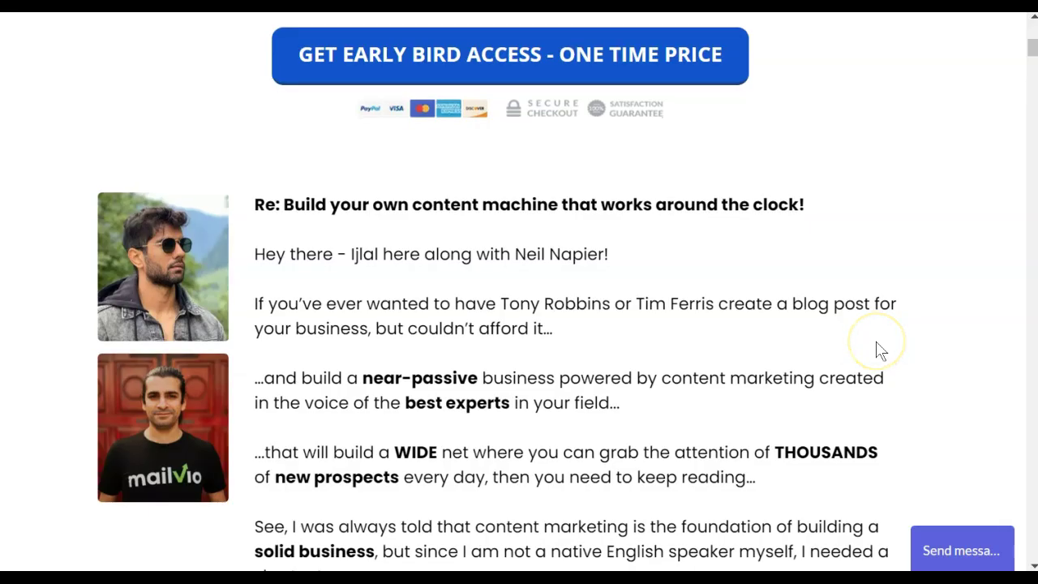
scroll(811, 308, "down", 1)
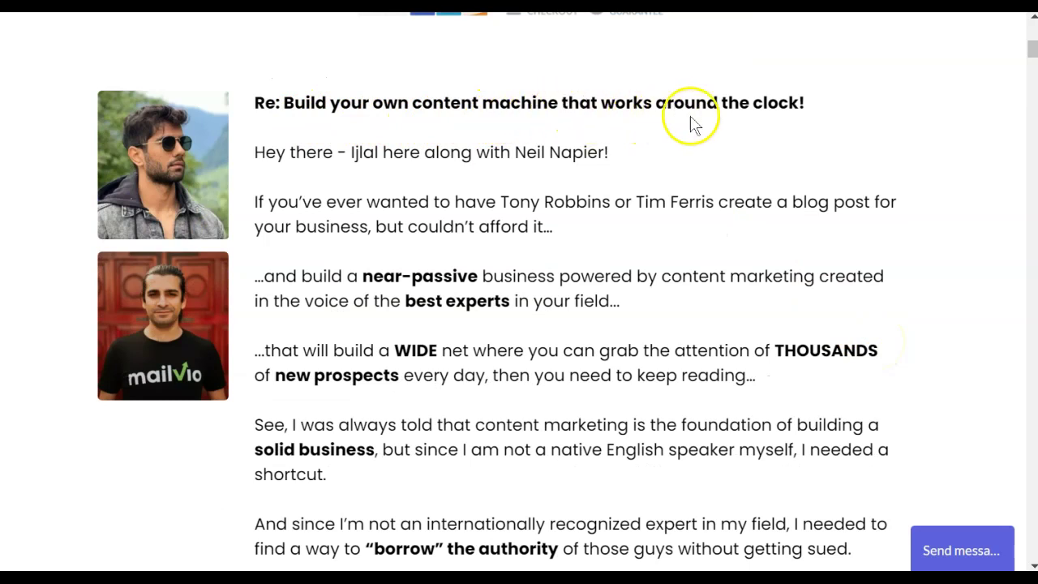
scroll(760, 213, "down", 3)
scroll(760, 212, "down", 5)
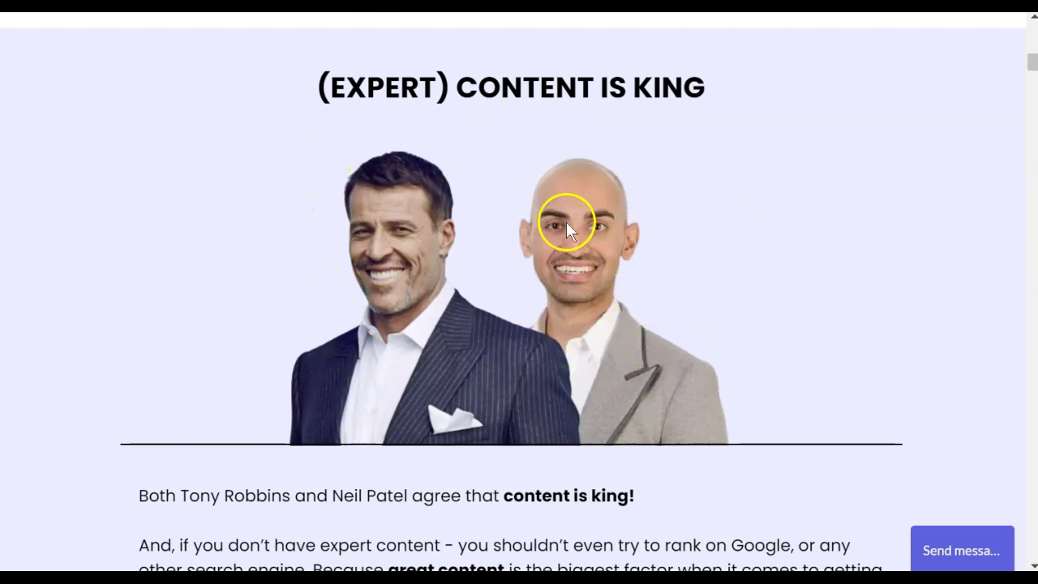
scroll(214, 237, "down", 9)
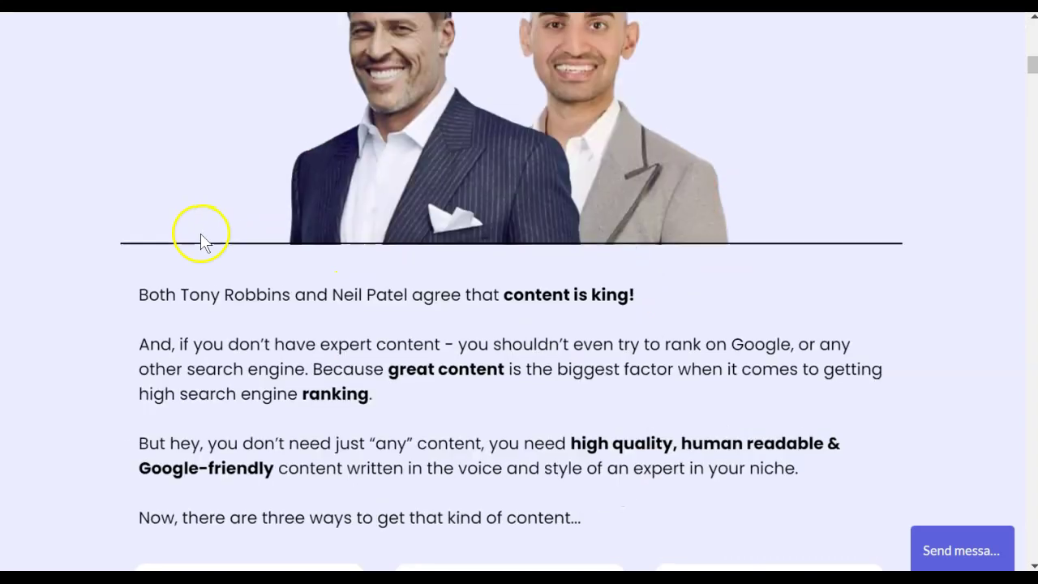
scroll(202, 244, "down", 8)
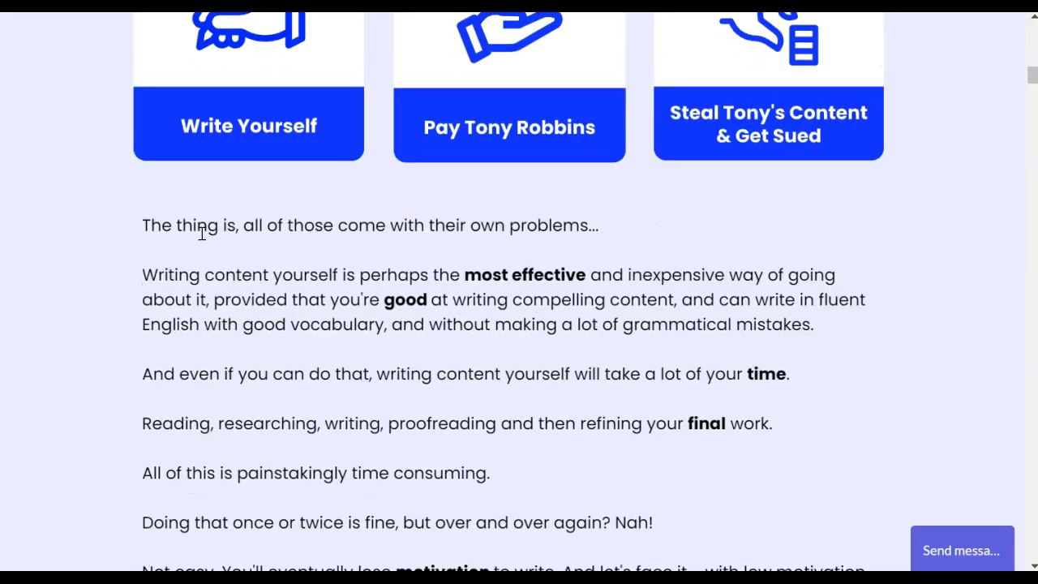
scroll(202, 233, "down", 4)
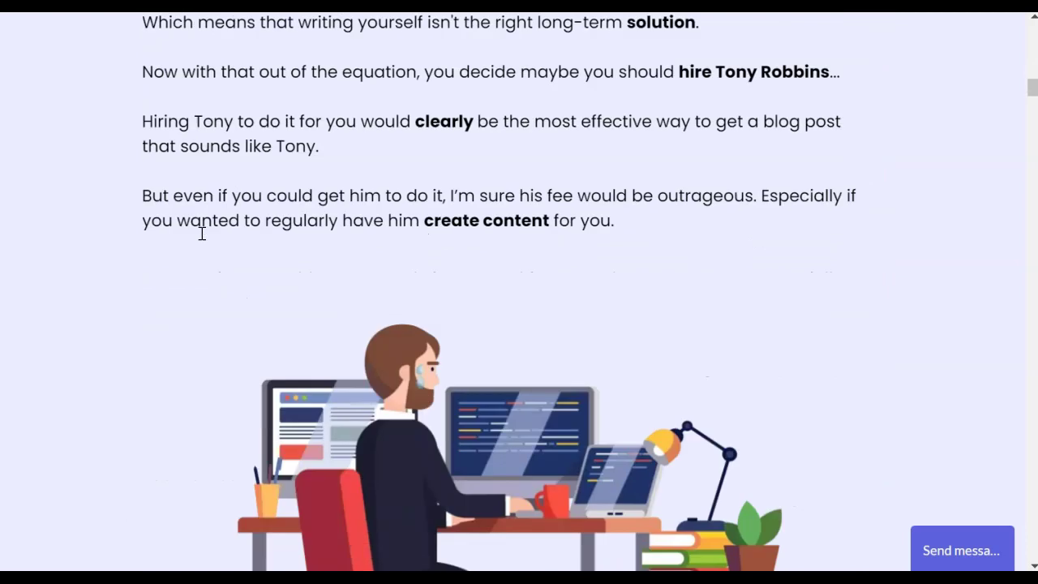
scroll(347, 264, "down", 4)
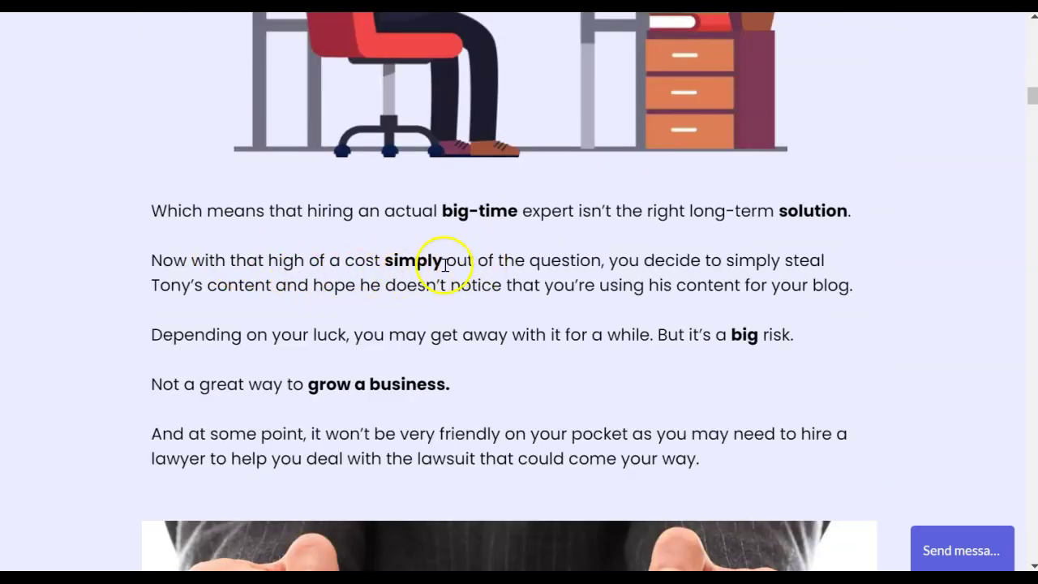
left_click_drag(611, 260, 833, 279)
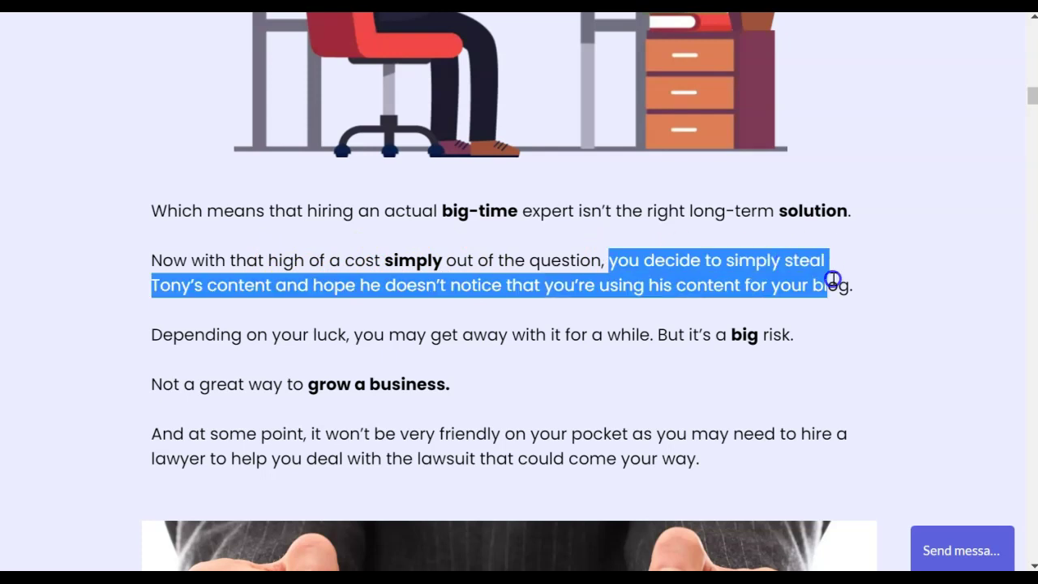
left_click(833, 279)
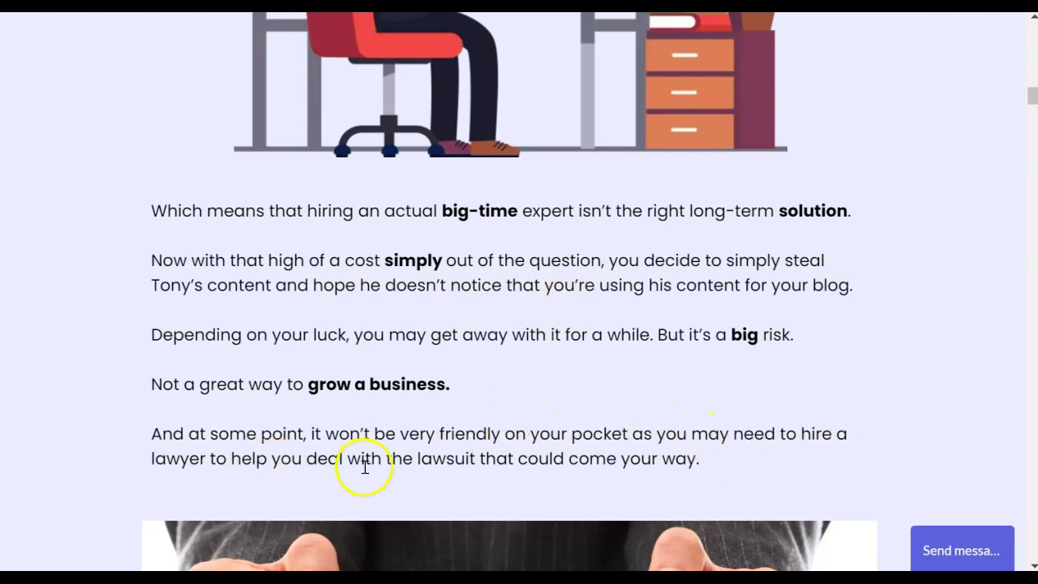
Scroll down to the YouTube transcript section and briefly highlight its heading
scroll(805, 445, "down", 7)
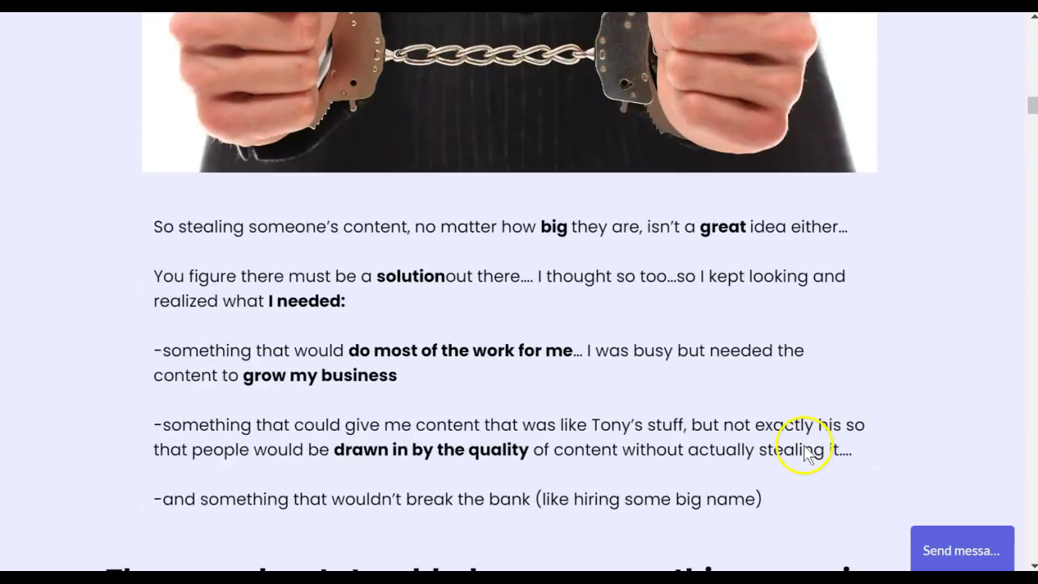
scroll(805, 444, "down", 4)
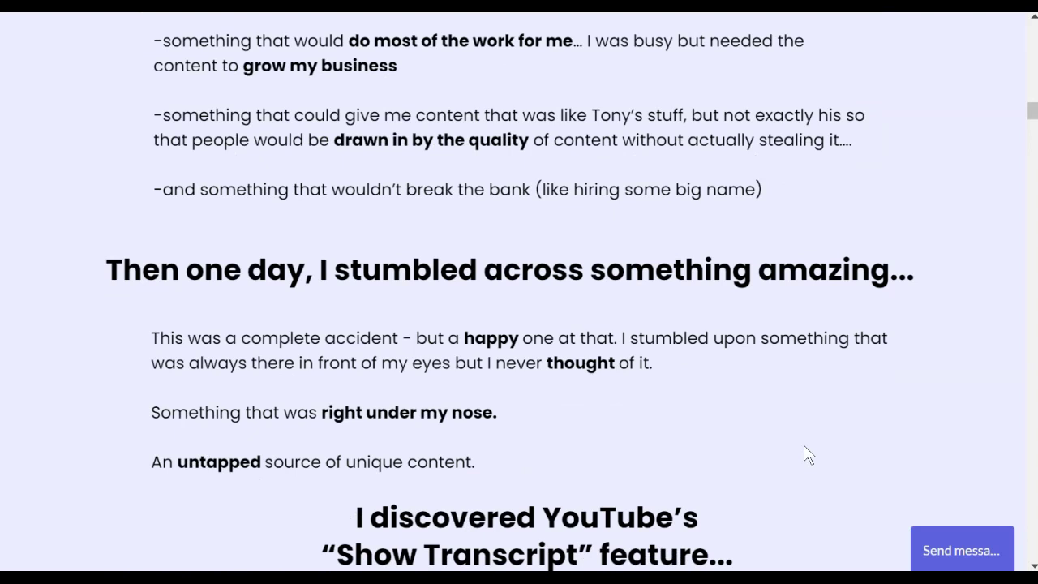
scroll(808, 454, "down", 4)
left_click_drag(357, 208, 763, 255)
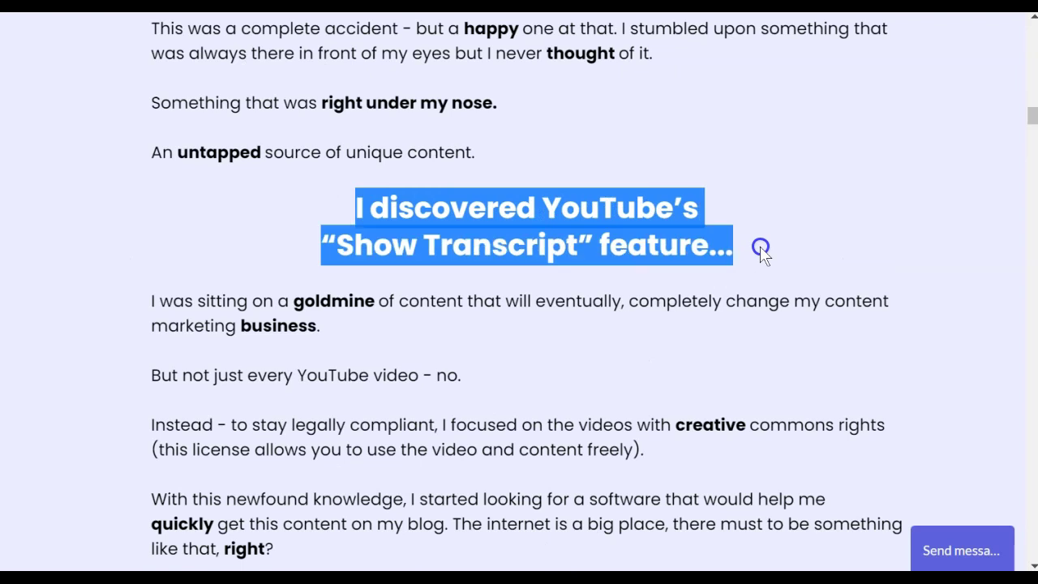
left_click(761, 253)
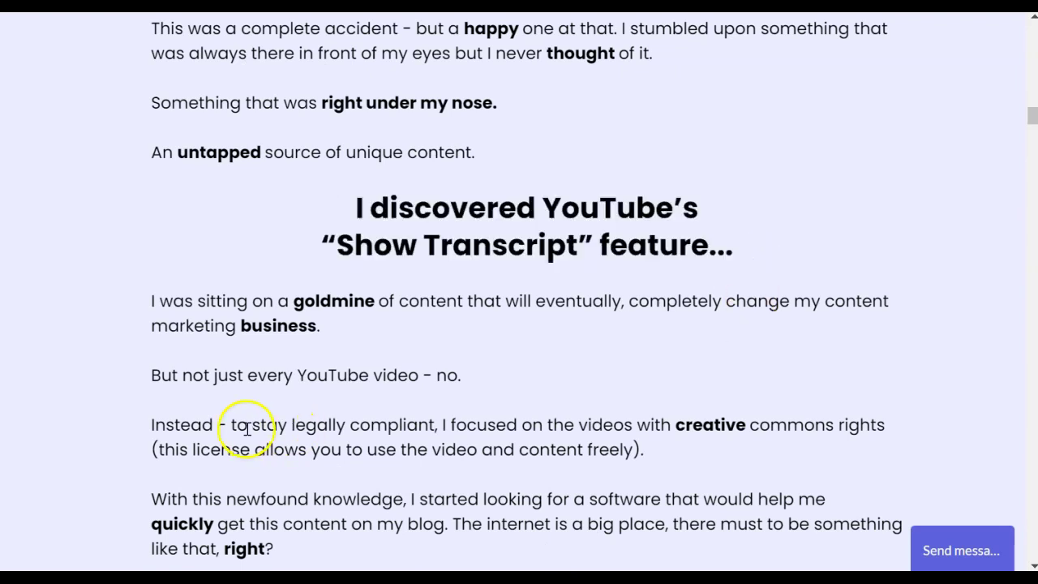
Highlight the creative commons sentence and the Content Gorilla AI passage ending 'IN THEIR STYLE'
left_click_drag(442, 425, 890, 426)
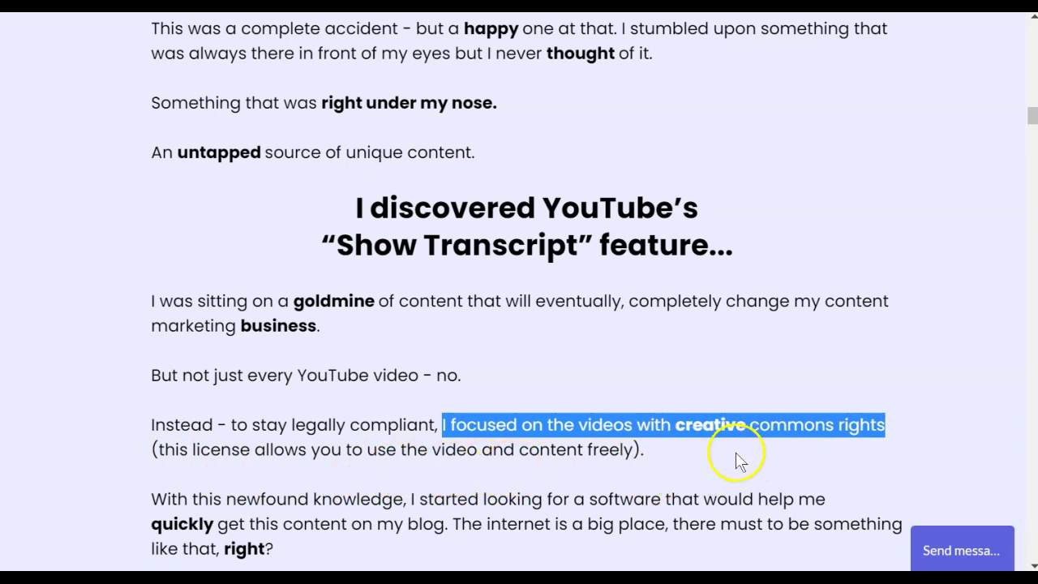
scroll(736, 456, "down", 5)
left_click_drag(153, 303, 895, 301)
left_click_drag(536, 326, 411, 365)
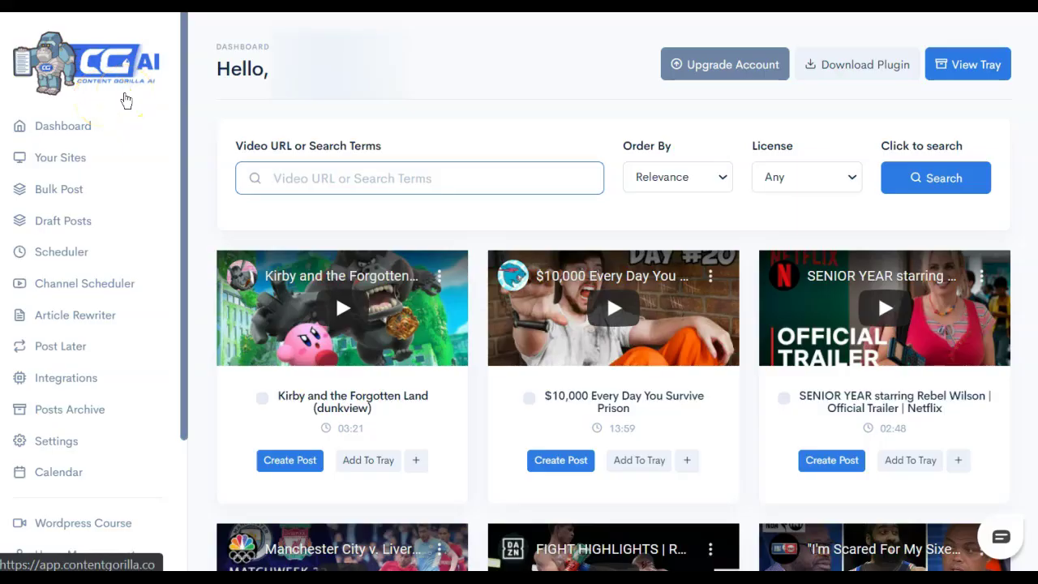
scroll(114, 182, "down", 5)
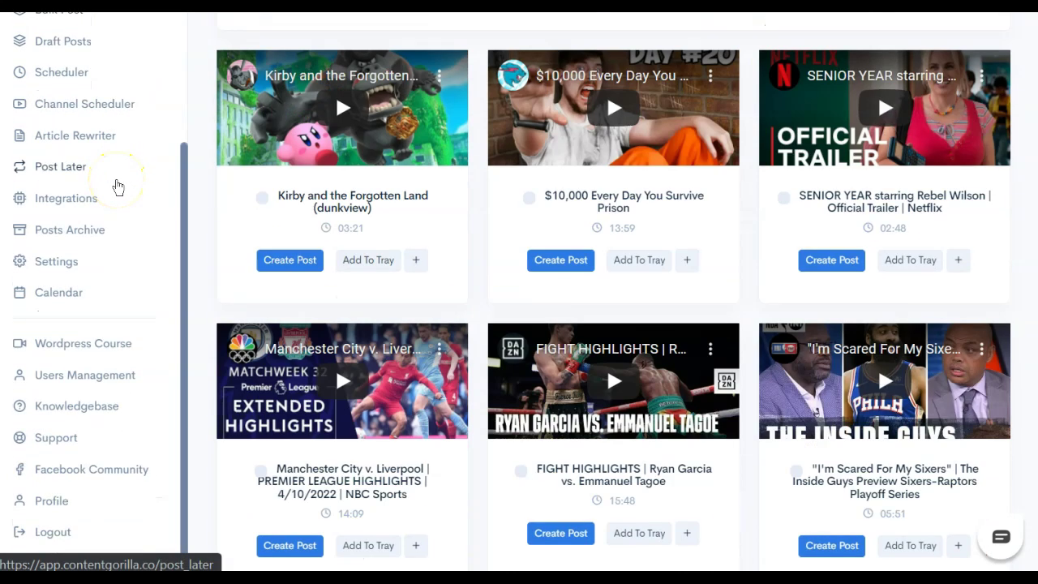
scroll(87, 280, "down", 1)
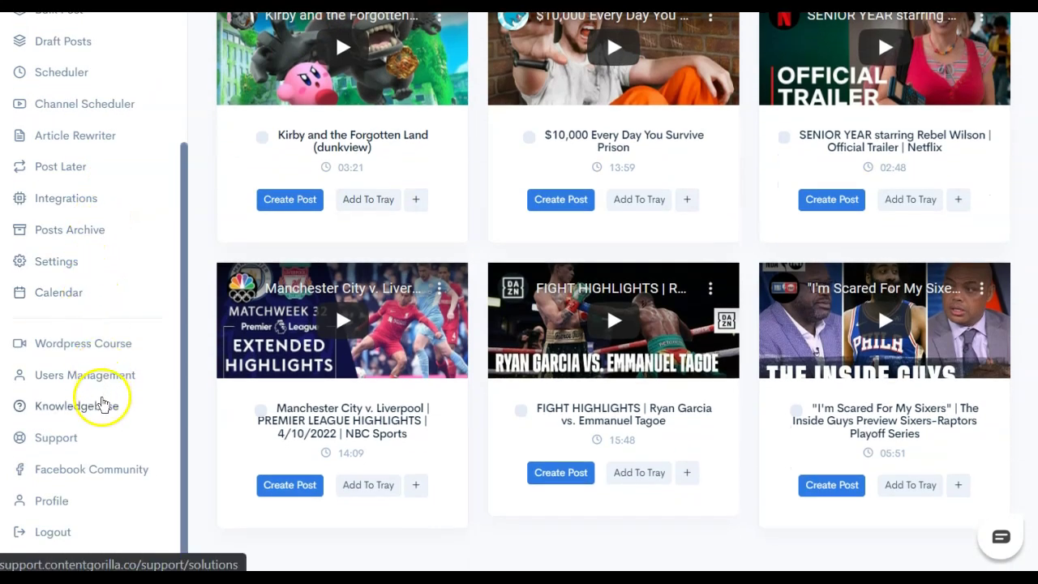
left_click(103, 420)
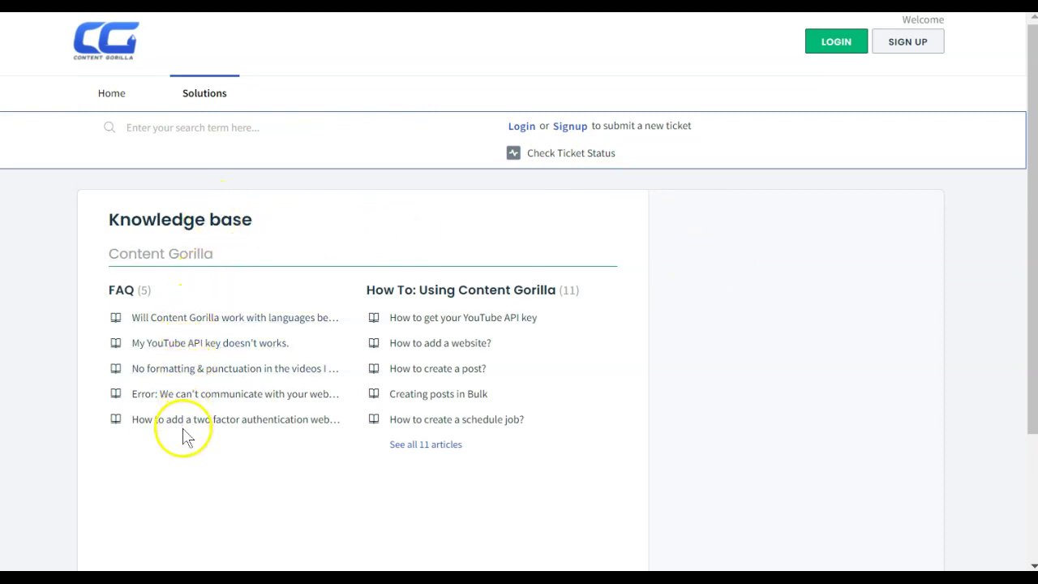
left_click(410, 456)
scroll(317, 378, "down", 2)
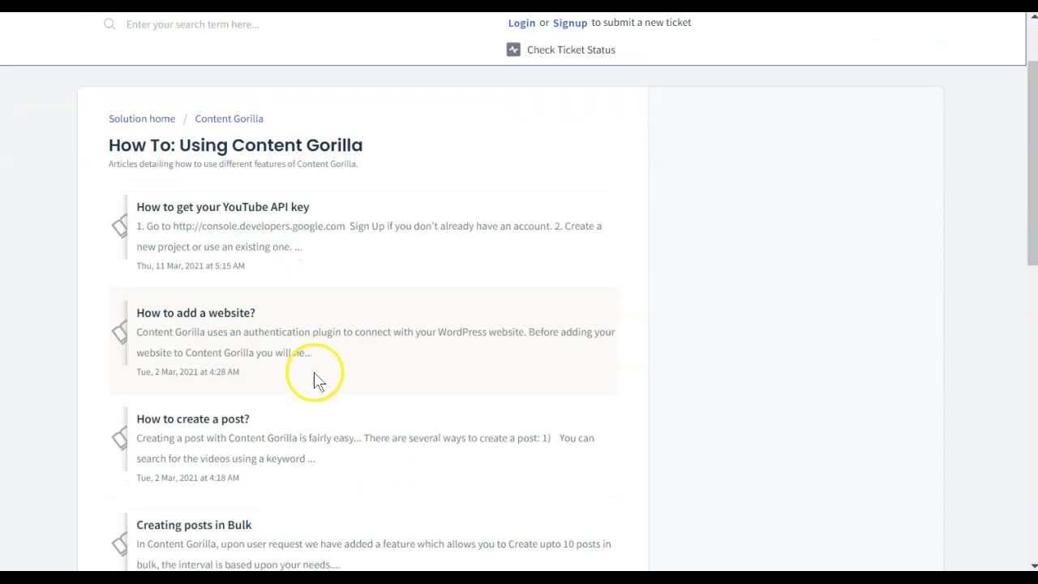
scroll(290, 510, "down", 4)
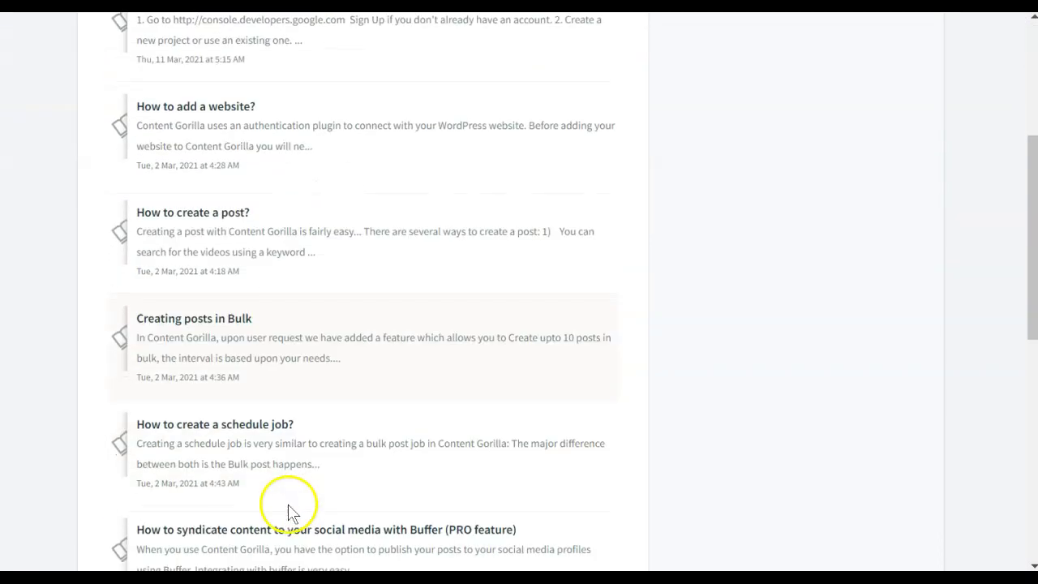
scroll(291, 512, "down", 2)
scroll(267, 352, "down", 4)
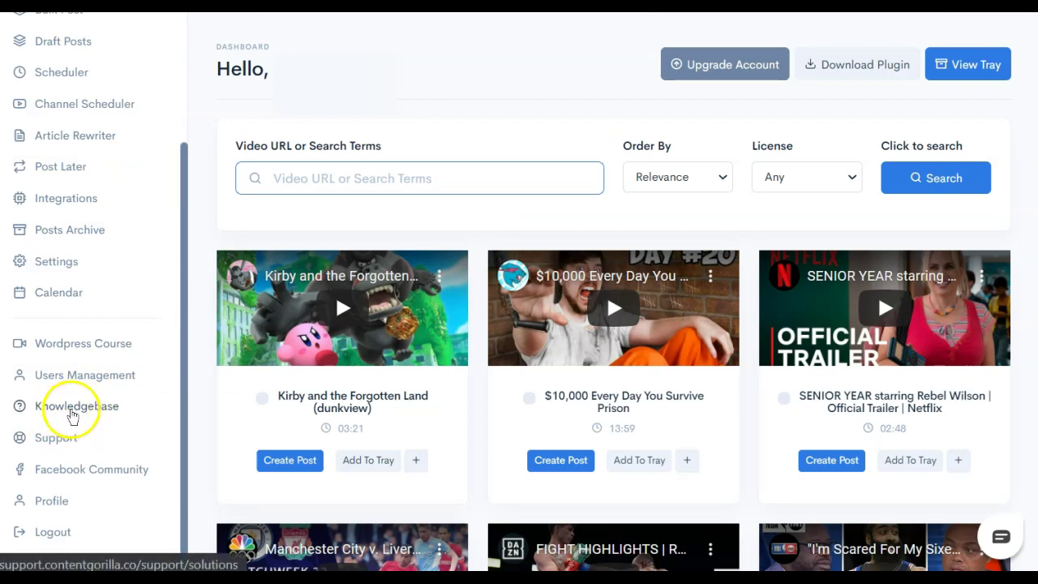
left_click(1001, 541)
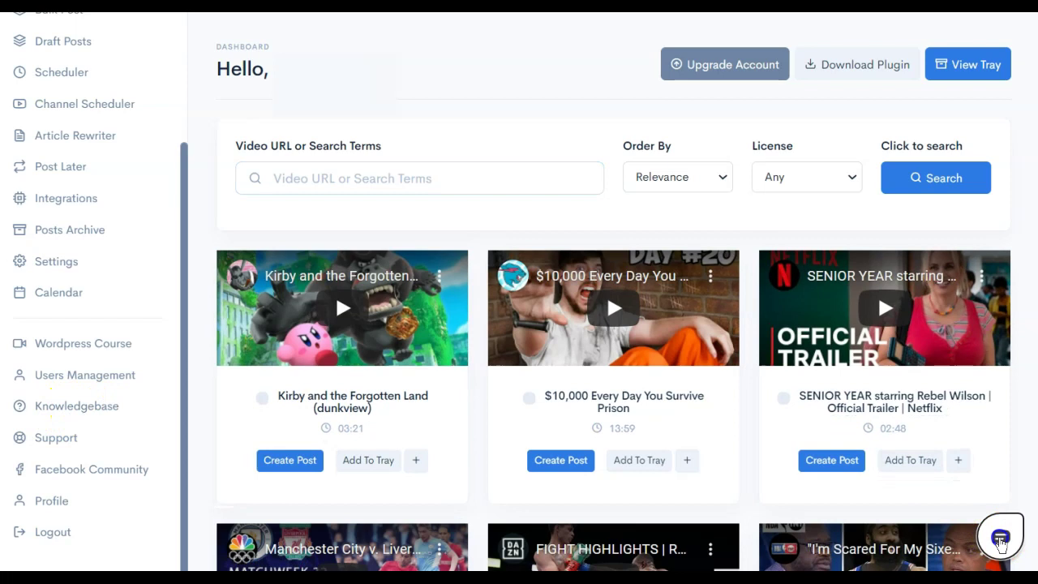
scroll(825, 345, "up", 3)
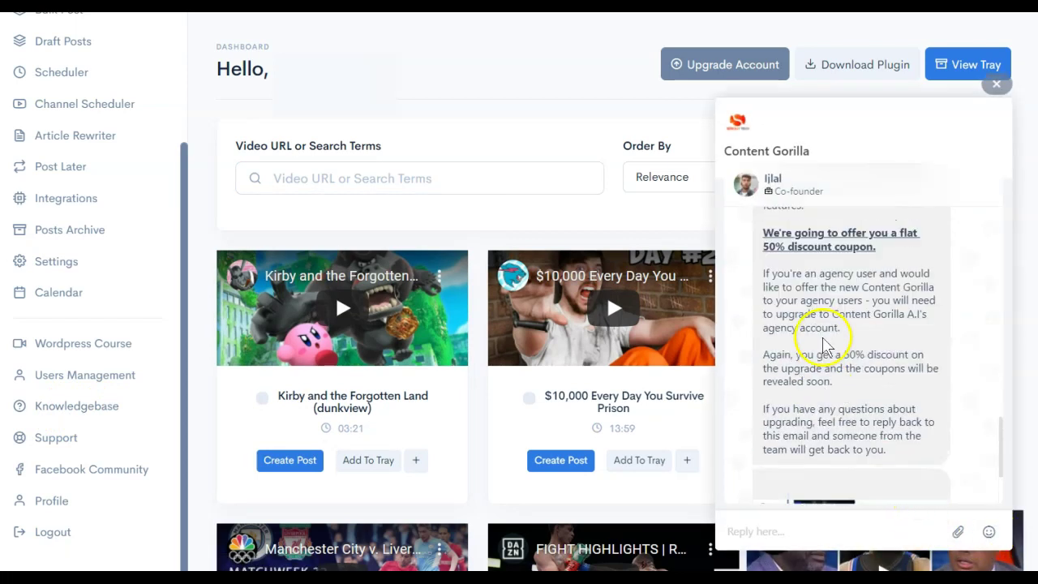
scroll(825, 345, "up", 5)
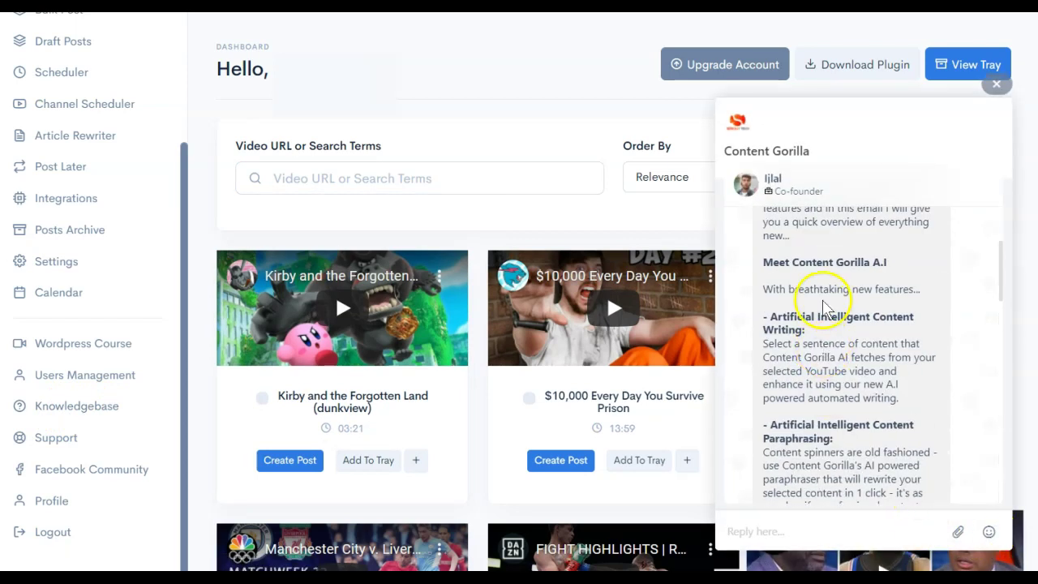
scroll(862, 486, "down", 10)
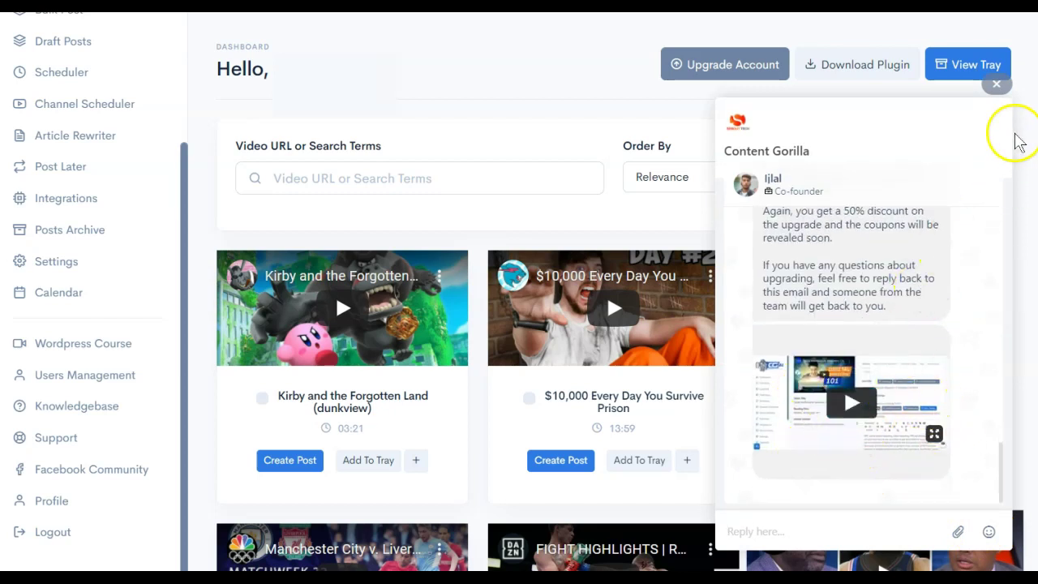
left_click(994, 85)
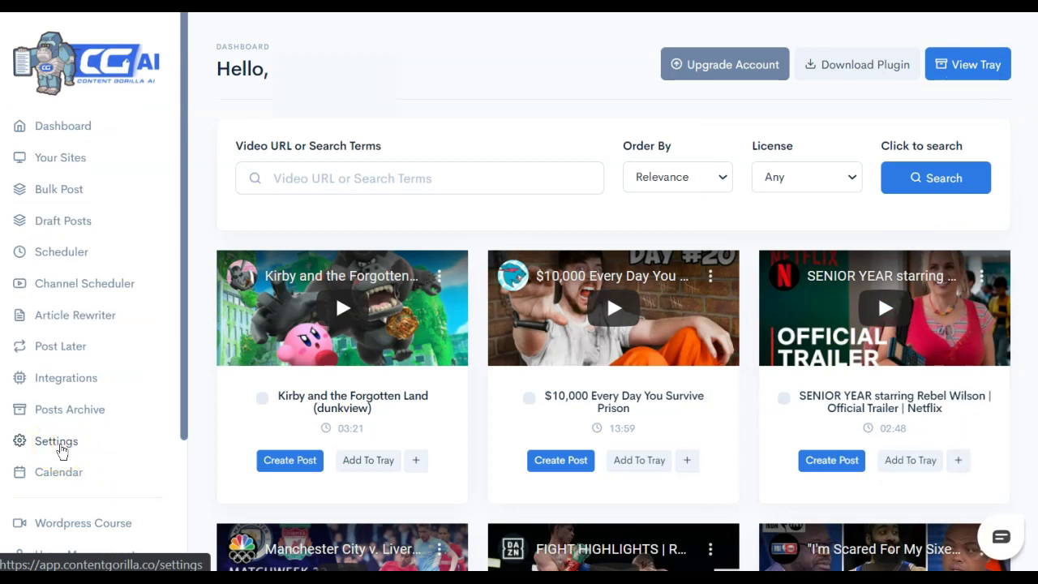
left_click(61, 450)
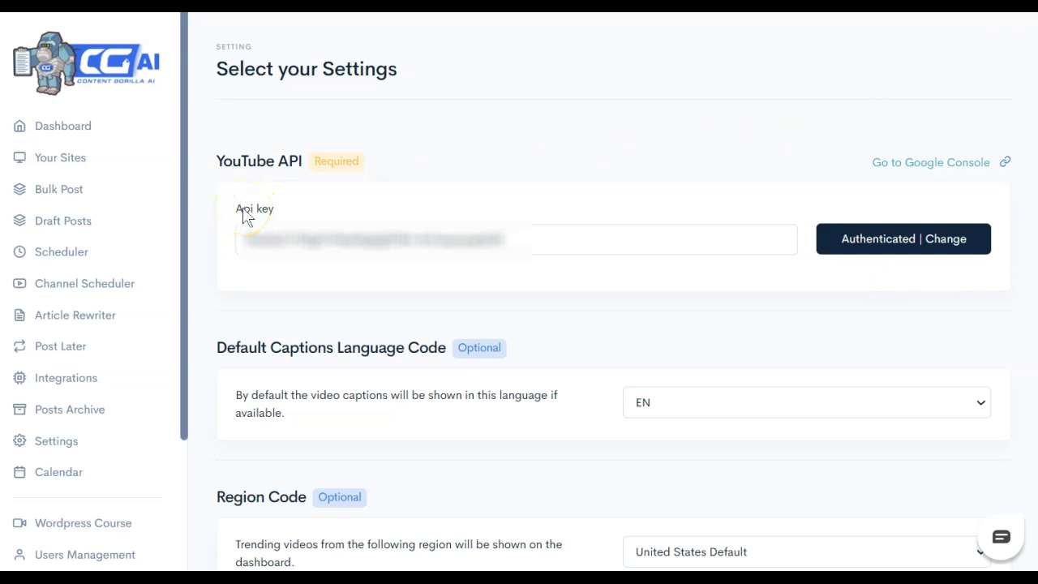
left_click(128, 122)
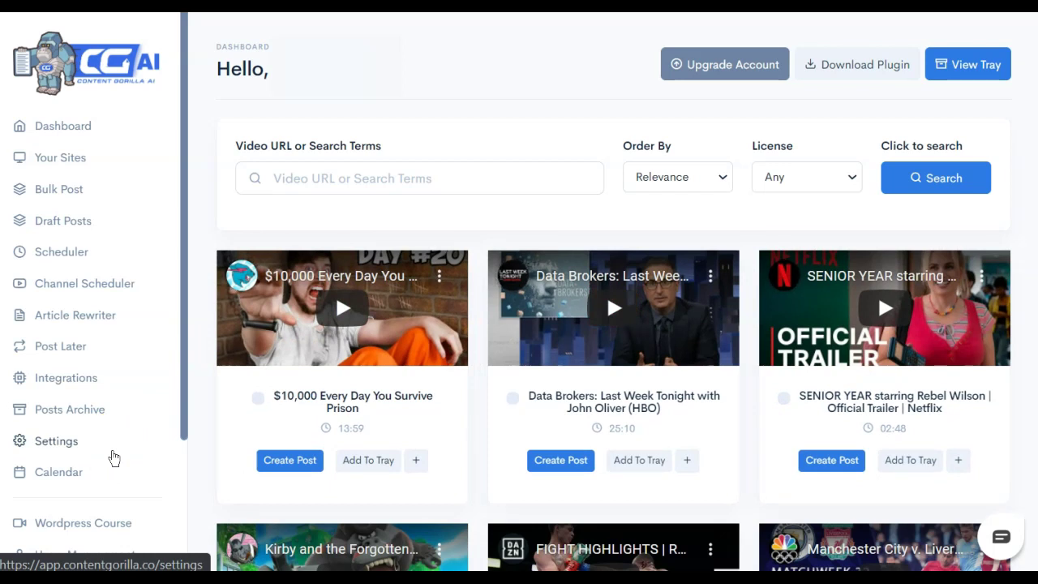
Look over the Facebook, Twitter and LinkedIn integrations, then view Your Sites listing Crazy Fit Freaks
left_click(75, 380)
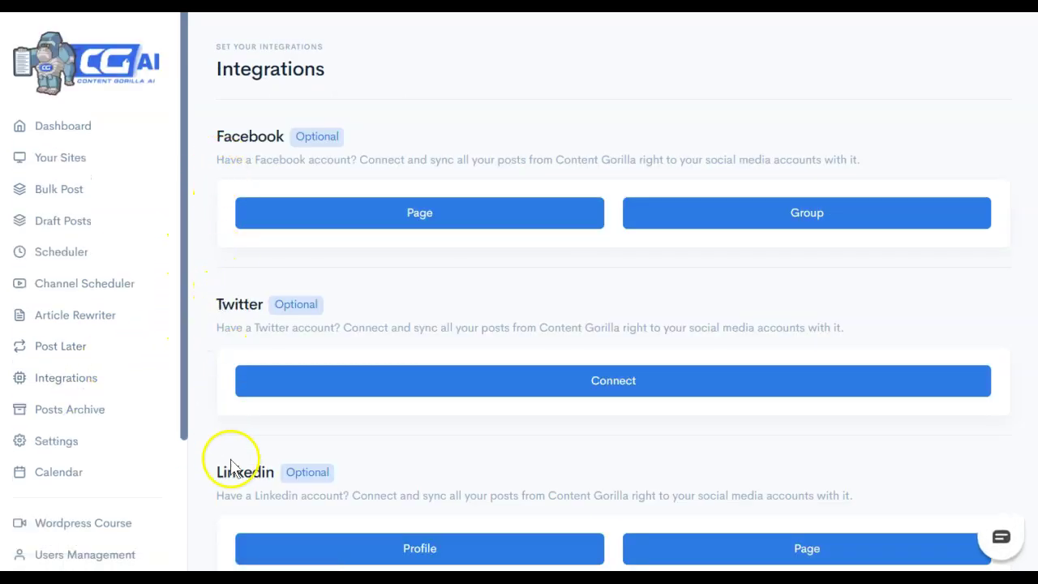
scroll(235, 464, "down", 1)
scroll(264, 478, "up", 1)
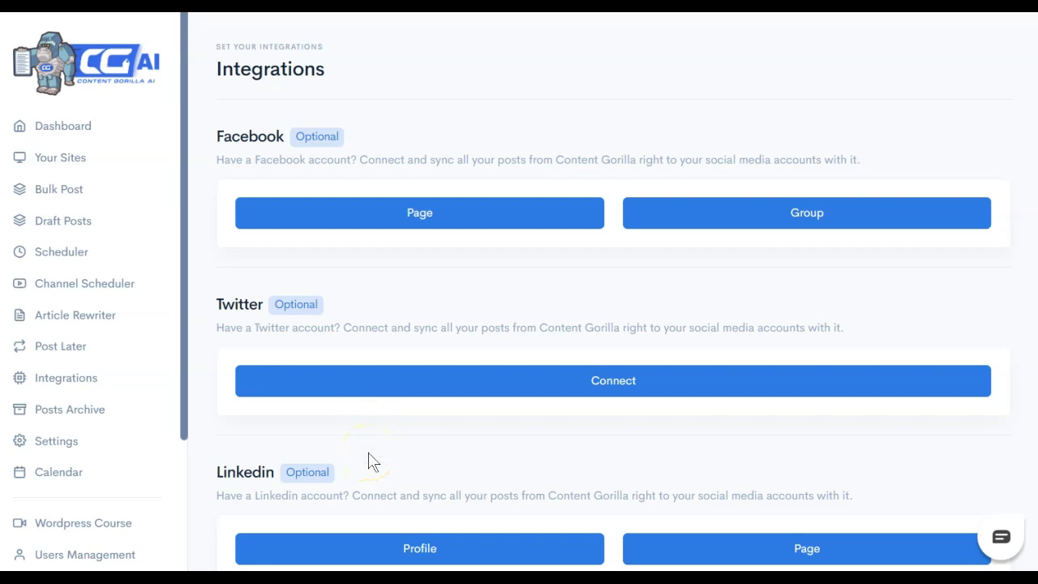
left_click(69, 162)
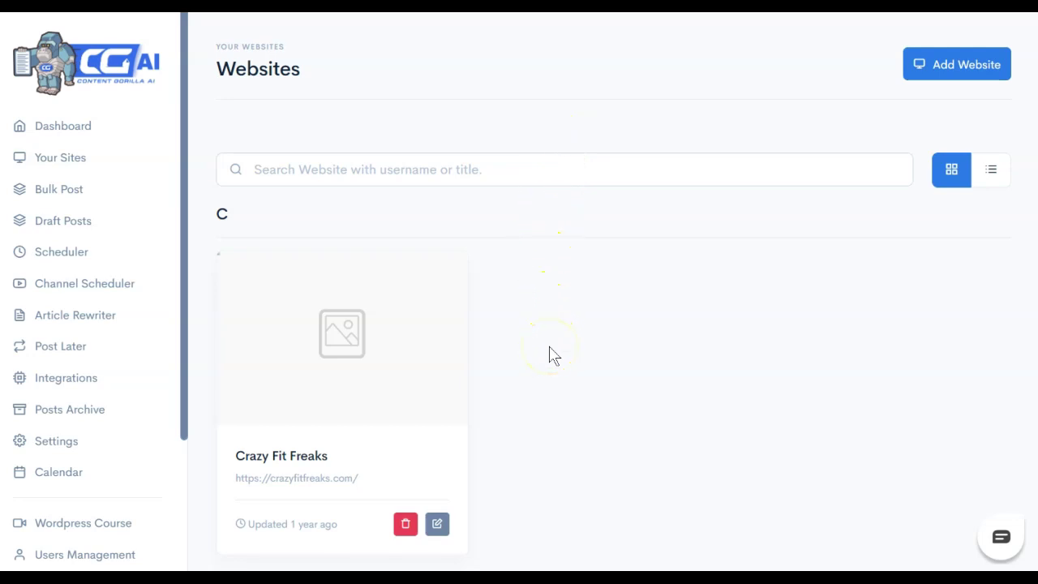
Go back to the Dashboard with its video search and suggested video cards
left_click(84, 131)
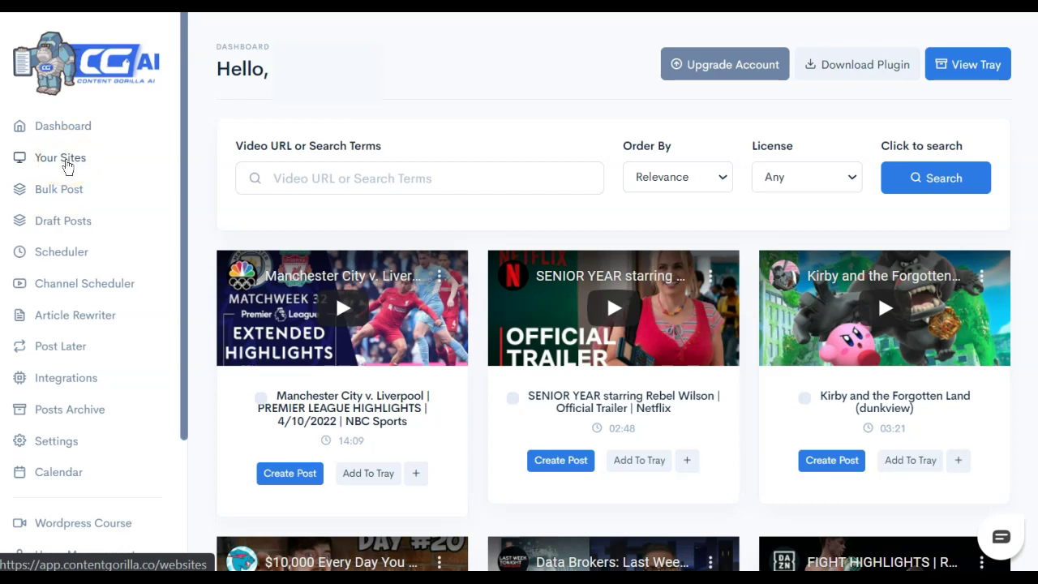
Search 'affiliate marketing' with License set to Any and create a post from the beginners WARNING video
left_click(59, 193)
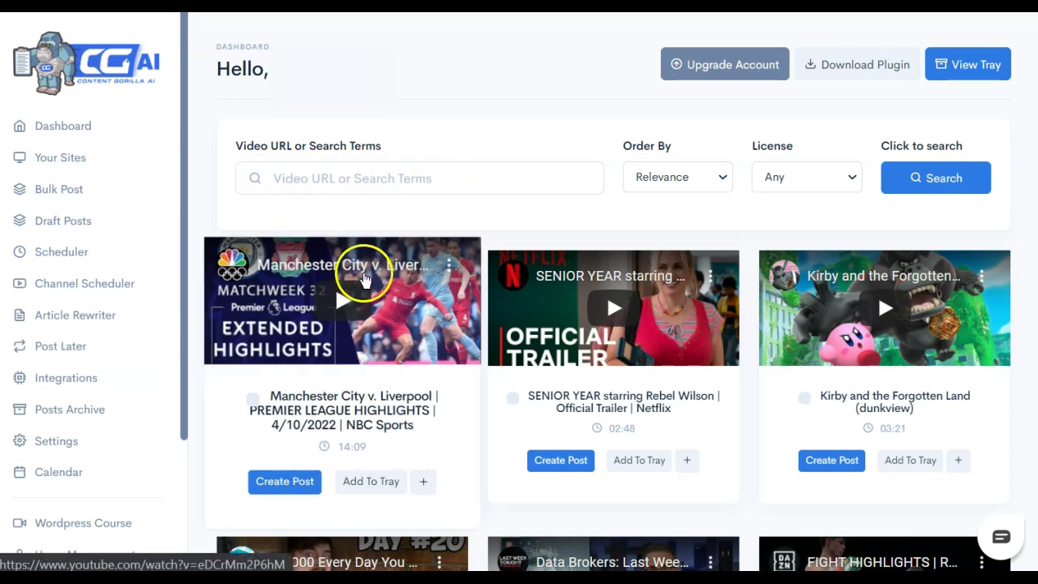
left_click(776, 177)
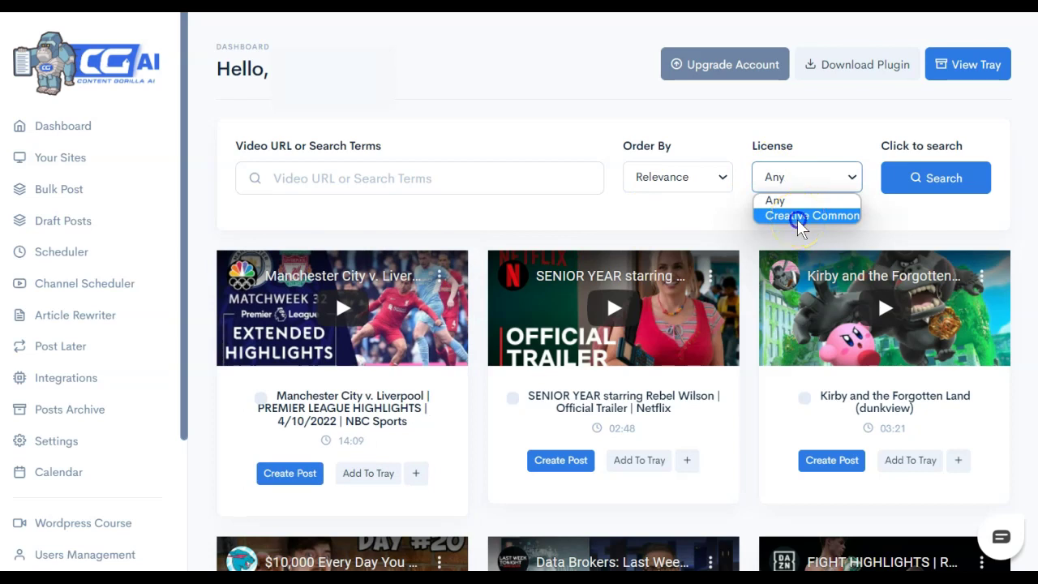
left_click(798, 217)
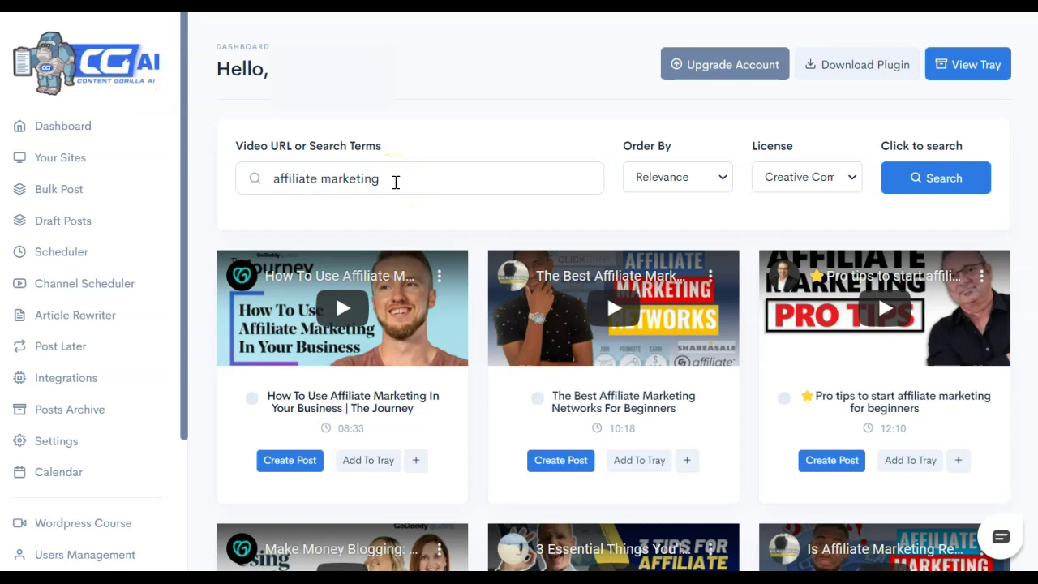
left_click(856, 185)
left_click(785, 203)
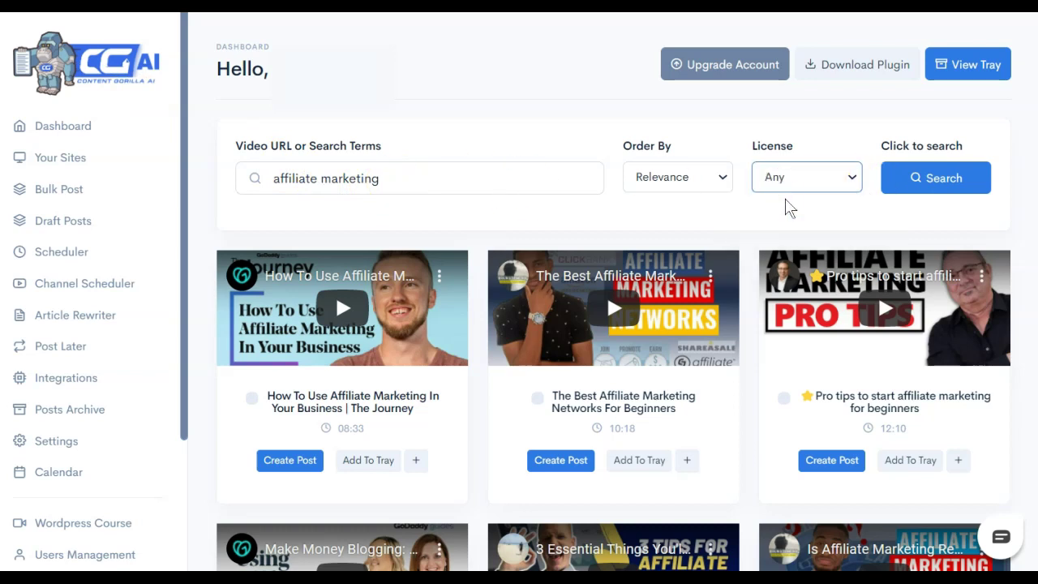
left_click(936, 178)
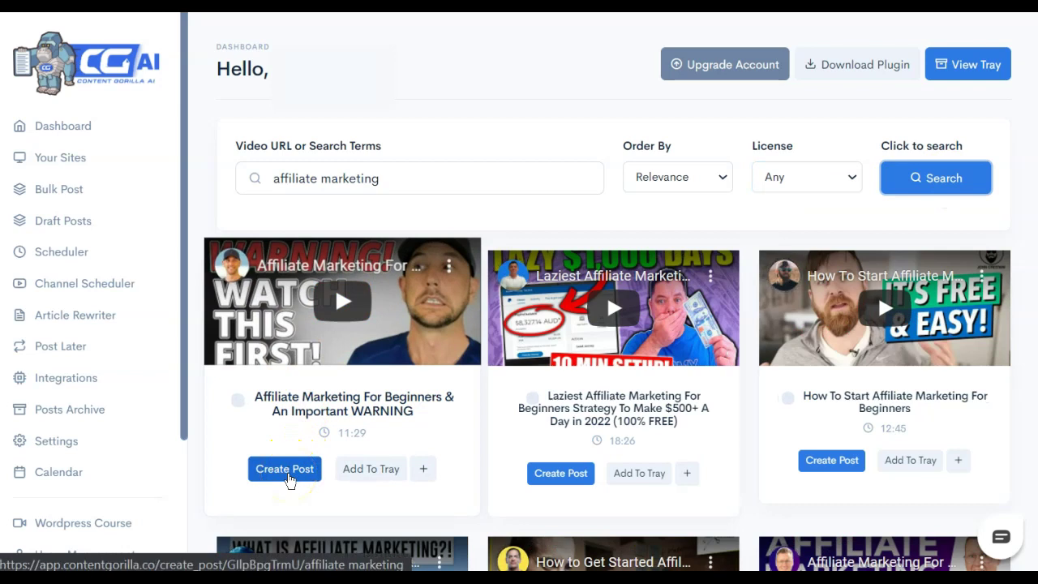
left_click(285, 471)
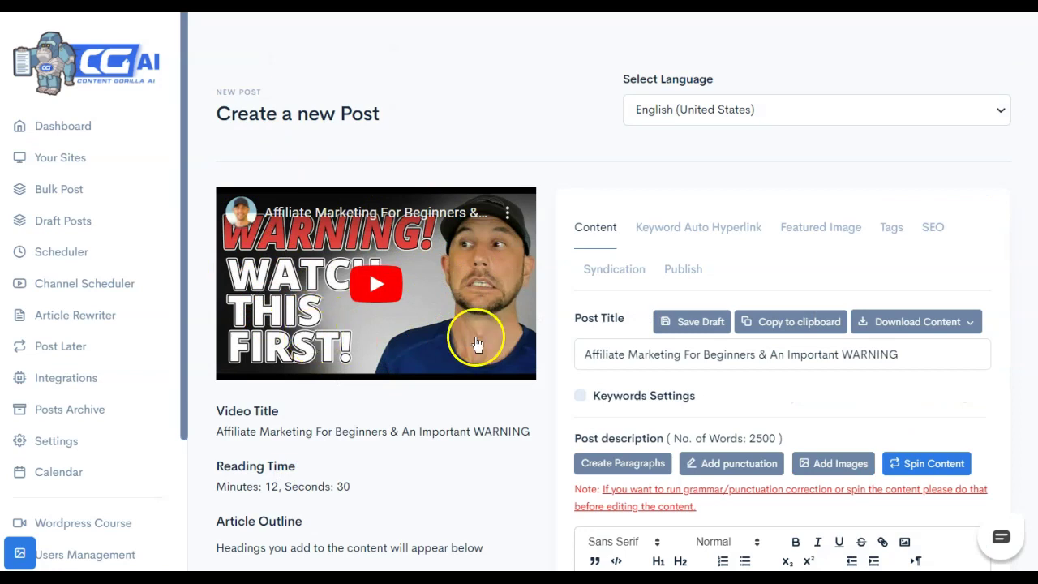
Run Create Paragraphs and then Correct Grammar on the post's description text
scroll(747, 399, "down", 4)
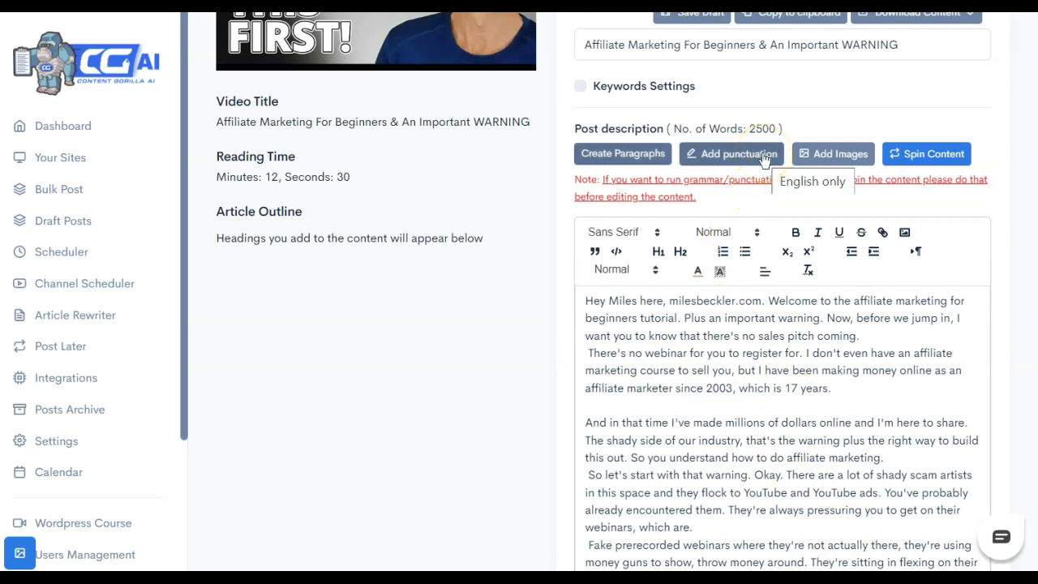
left_click(631, 159)
scroll(714, 389, "down", 20)
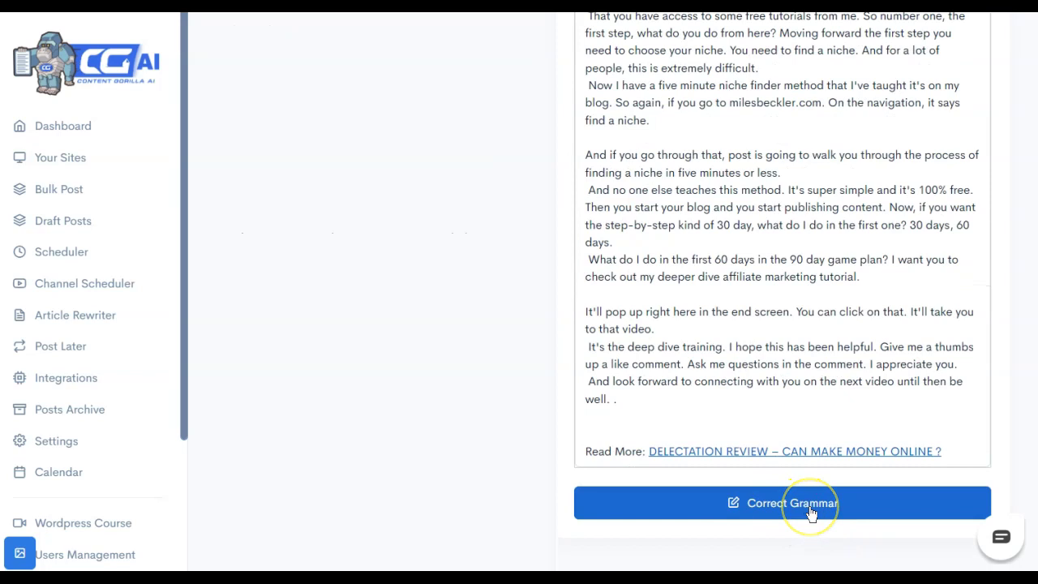
left_click(811, 504)
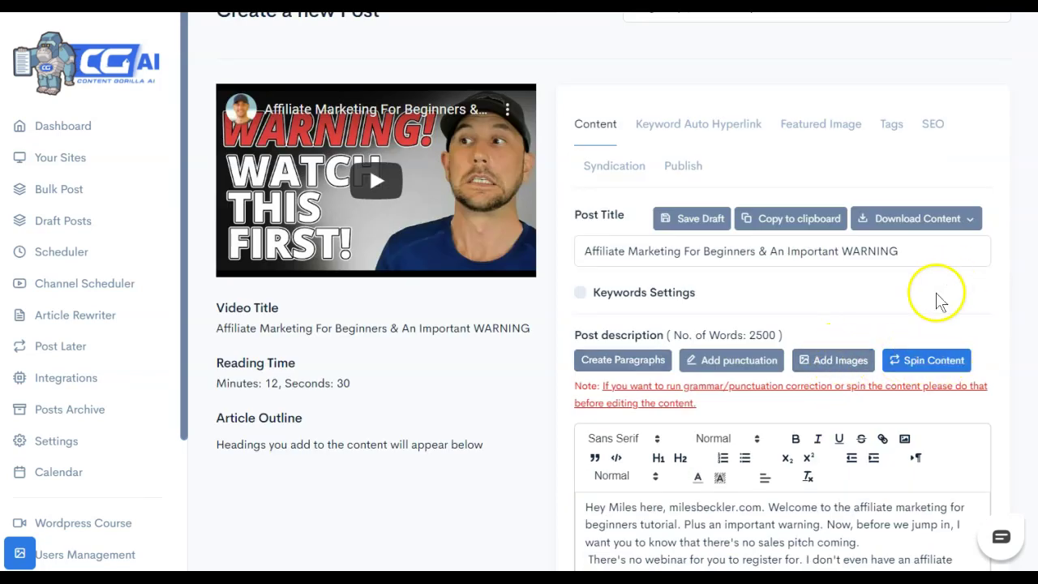
scroll(690, 369, "down", 4)
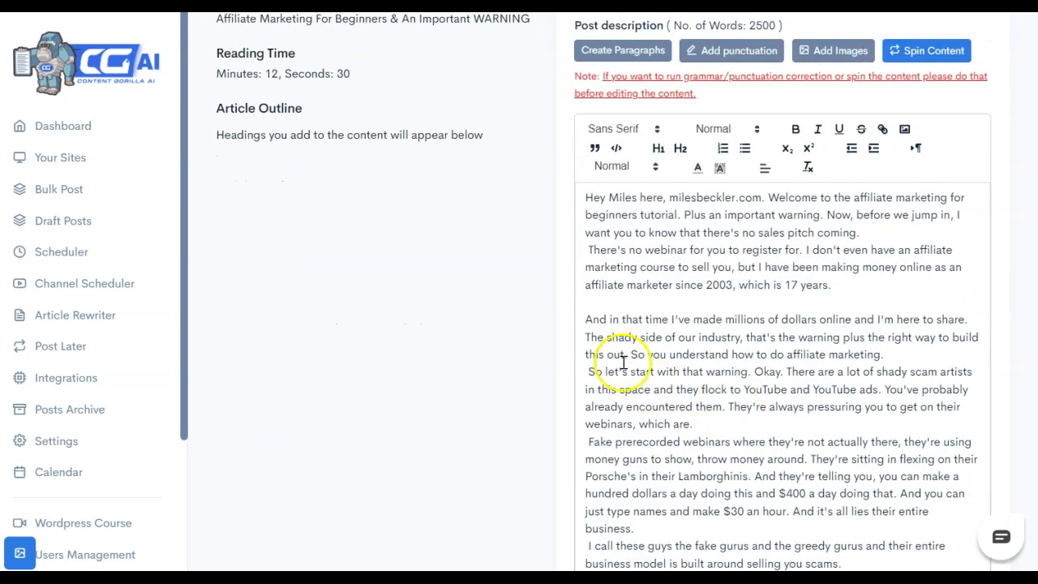
Insert a 'blogging in 2022' line above 'And in that time' and select it
left_click(588, 304)
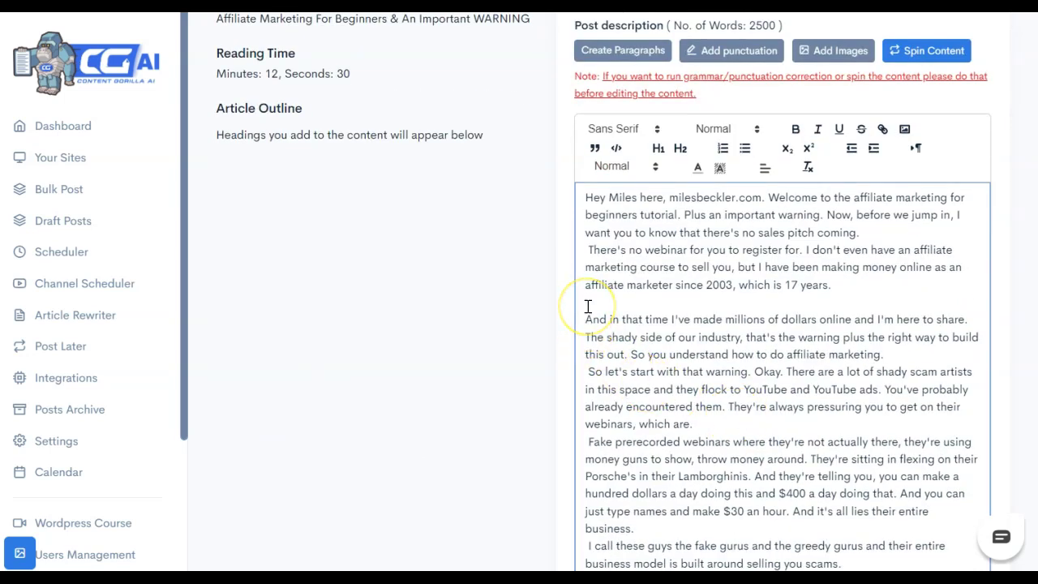
key("Return")
type("blogging in 2023")
left_click_drag(585, 320, 678, 323)
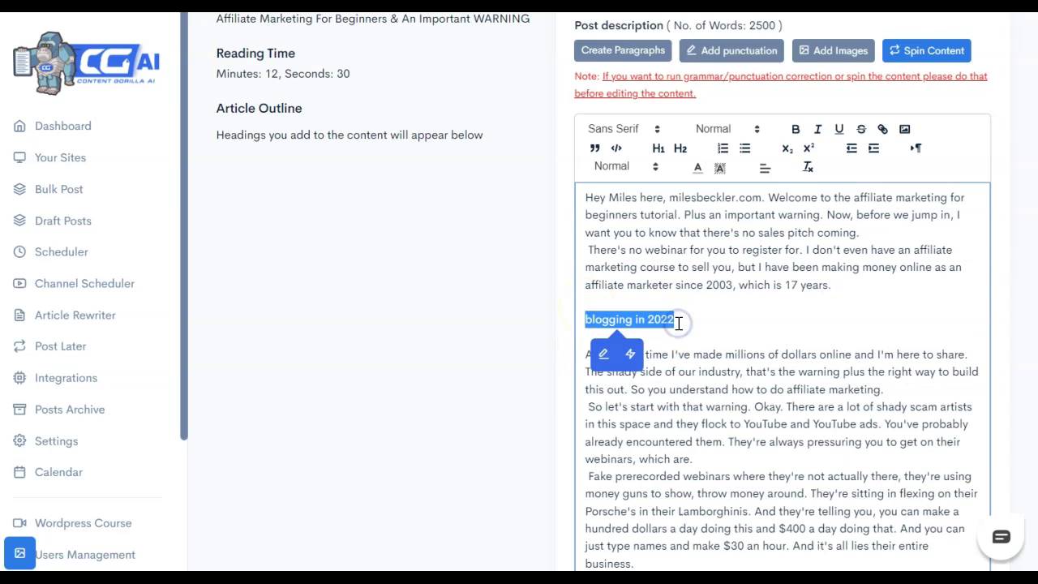
Expand the selected line into an AI paragraph in a professional tone and dismiss the success message
left_click(605, 357)
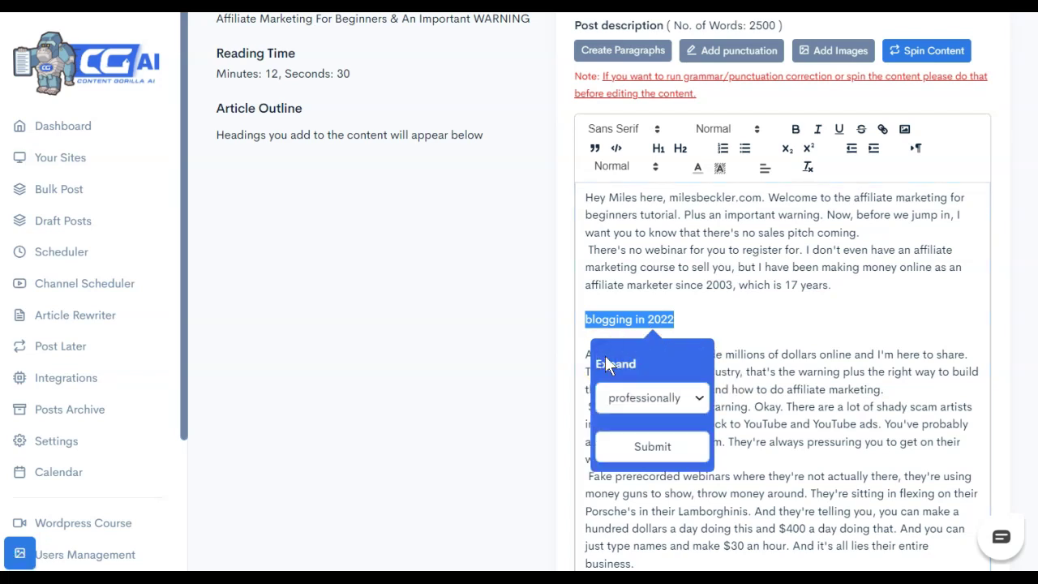
left_click(674, 403)
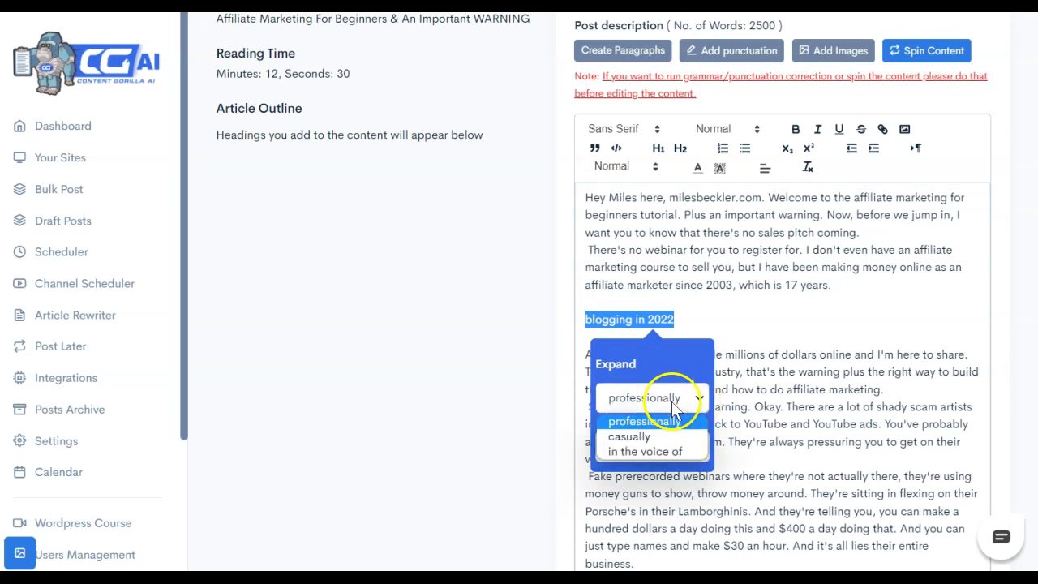
left_click(663, 452)
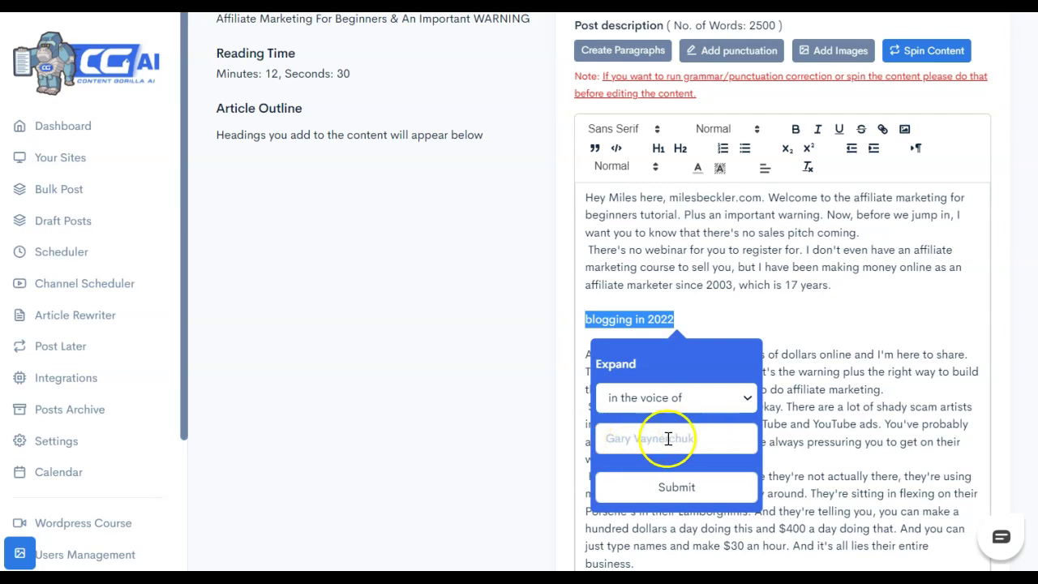
left_click(689, 397)
left_click(688, 420)
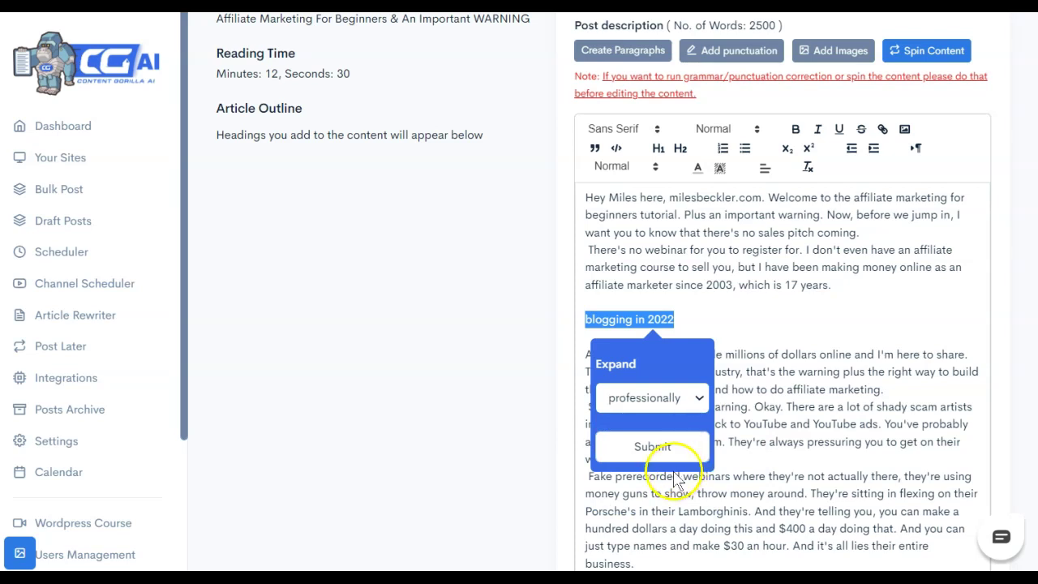
left_click(676, 448)
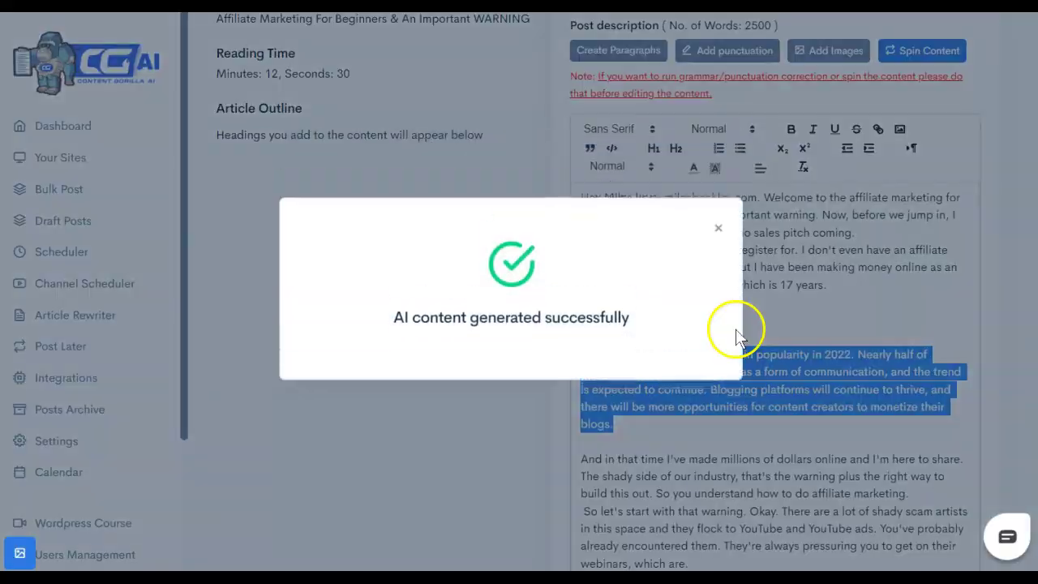
left_click(717, 228)
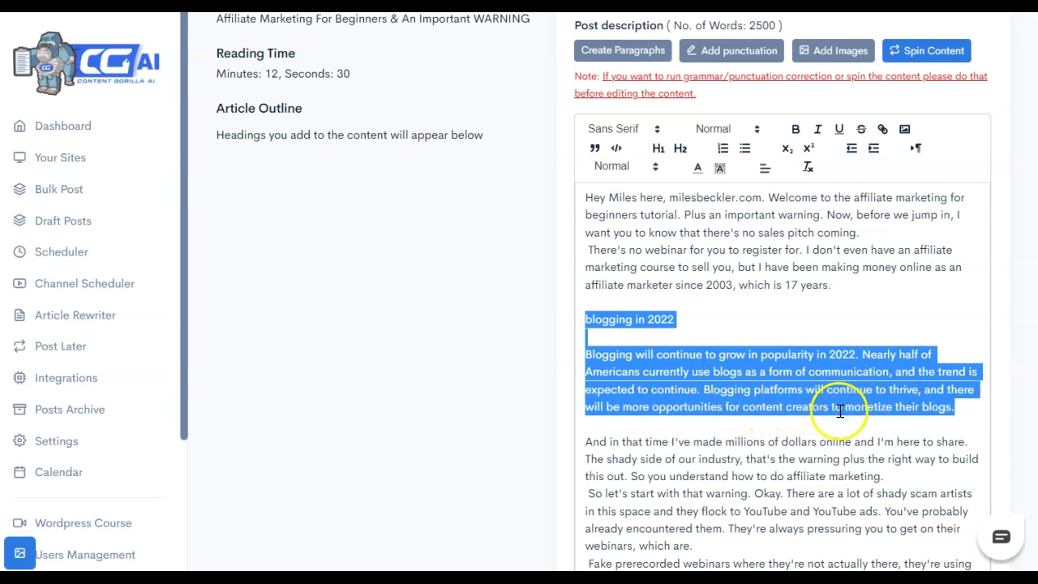
Select the generated paragraph about blogging's growing popularity and copy it
left_click(976, 416)
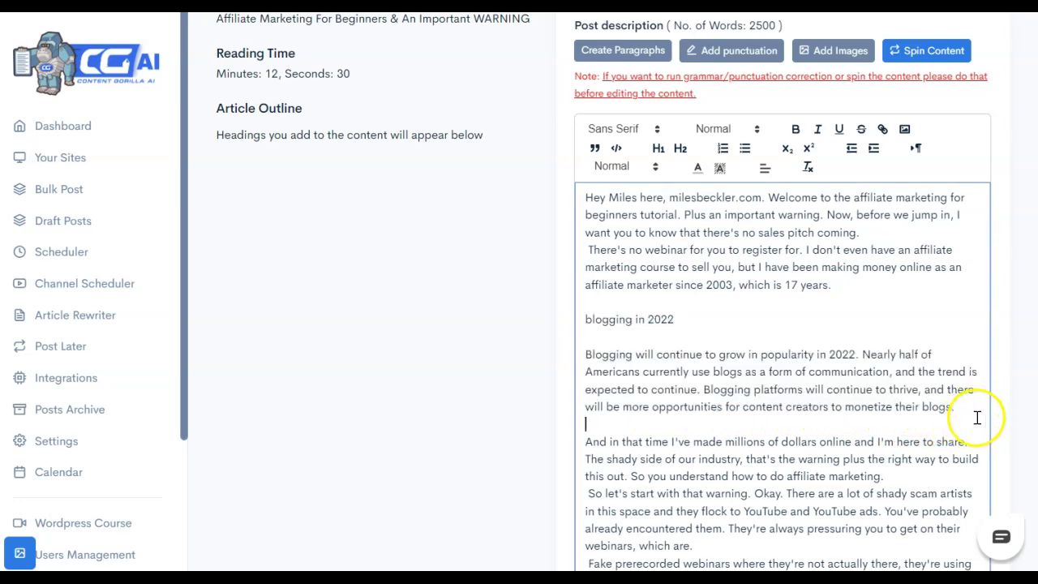
left_click_drag(960, 412, 582, 357)
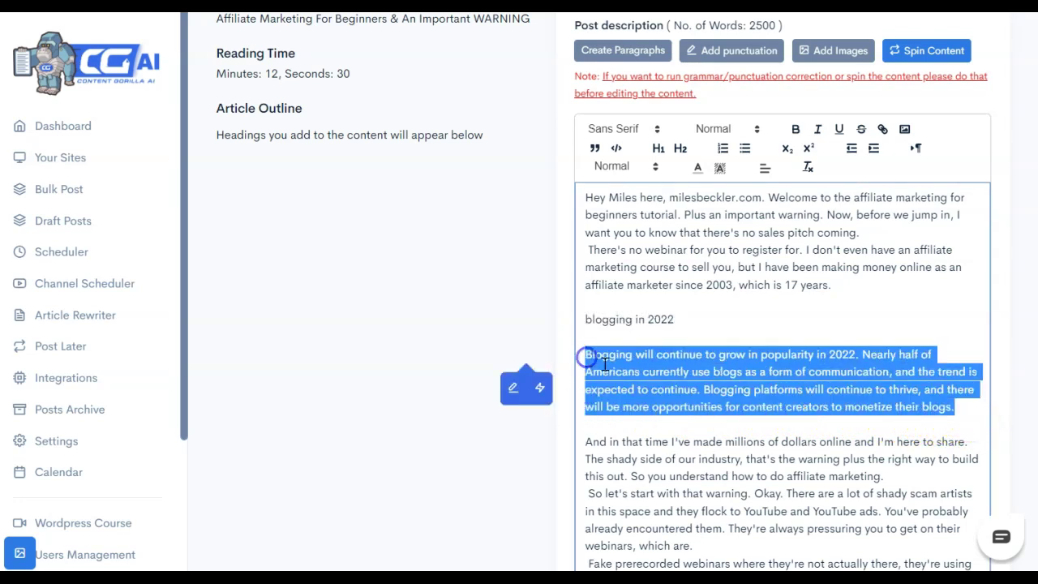
right_click(608, 364)
left_click(672, 112)
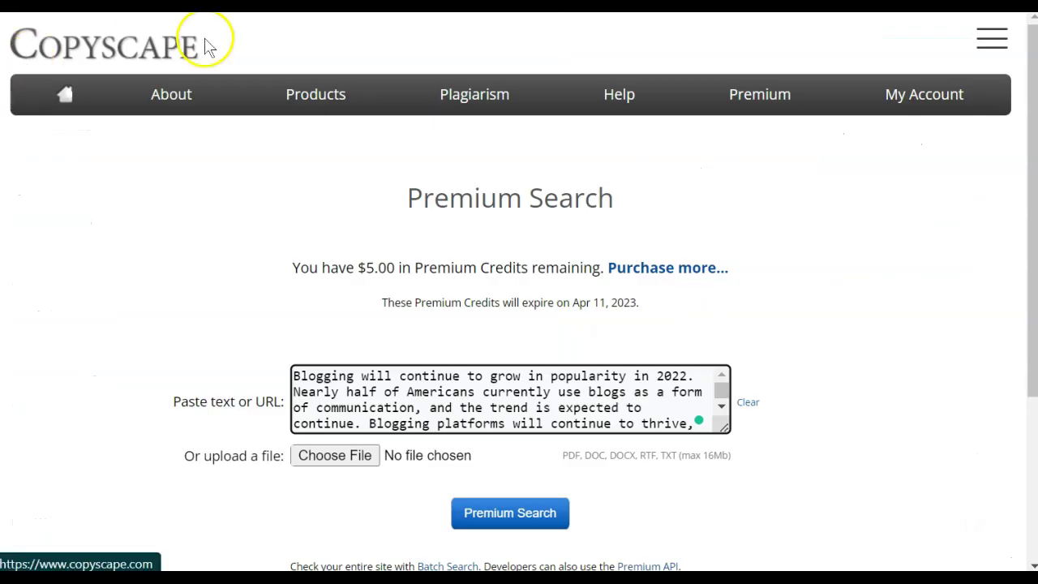
Run Copyscape Premium Search on the pasted 47-word paragraph, which finds no matches
left_click(533, 520)
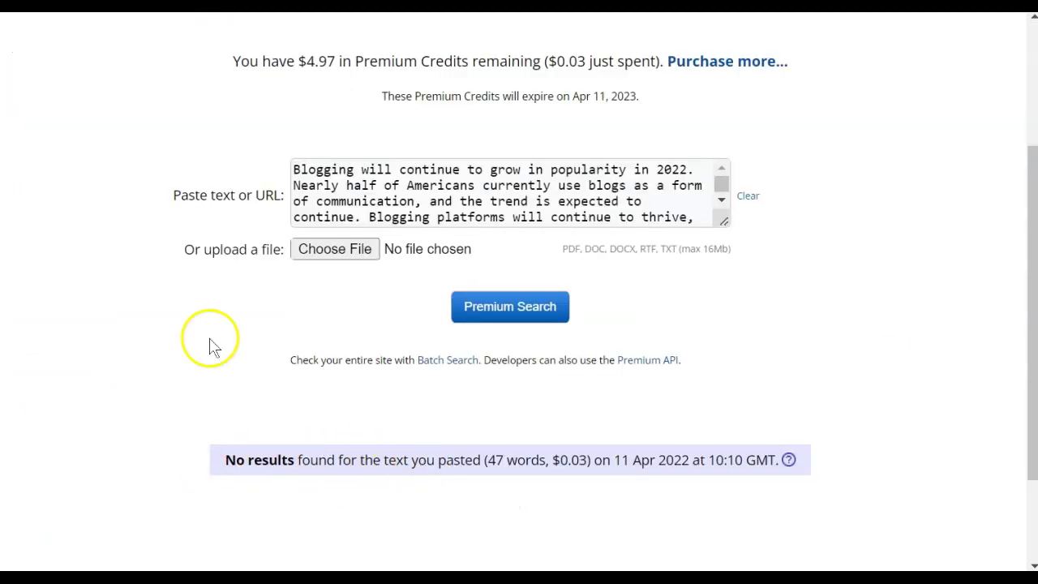
scroll(616, 201, "up", 1)
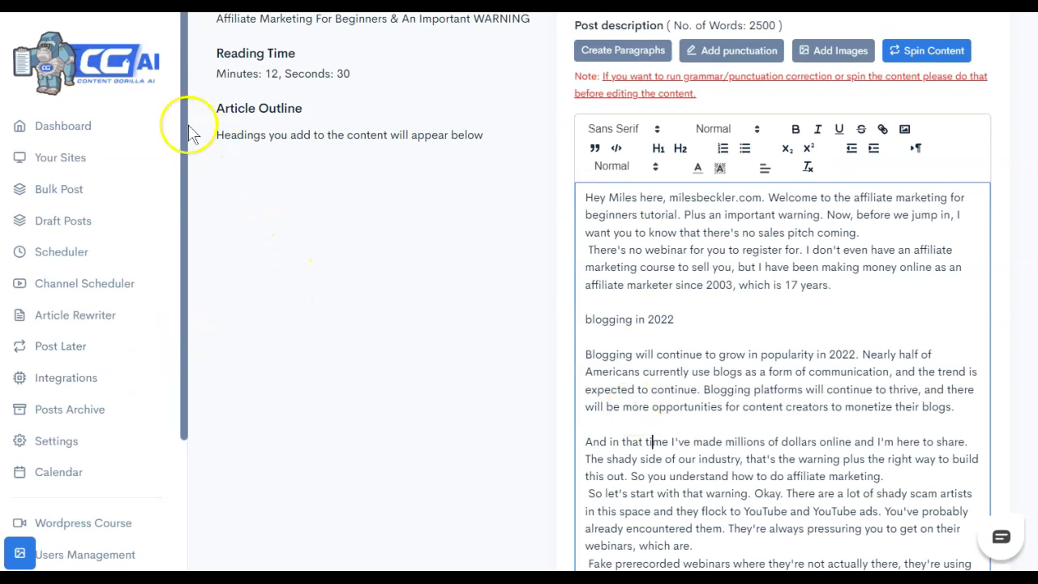
scroll(585, 234, "down", 3)
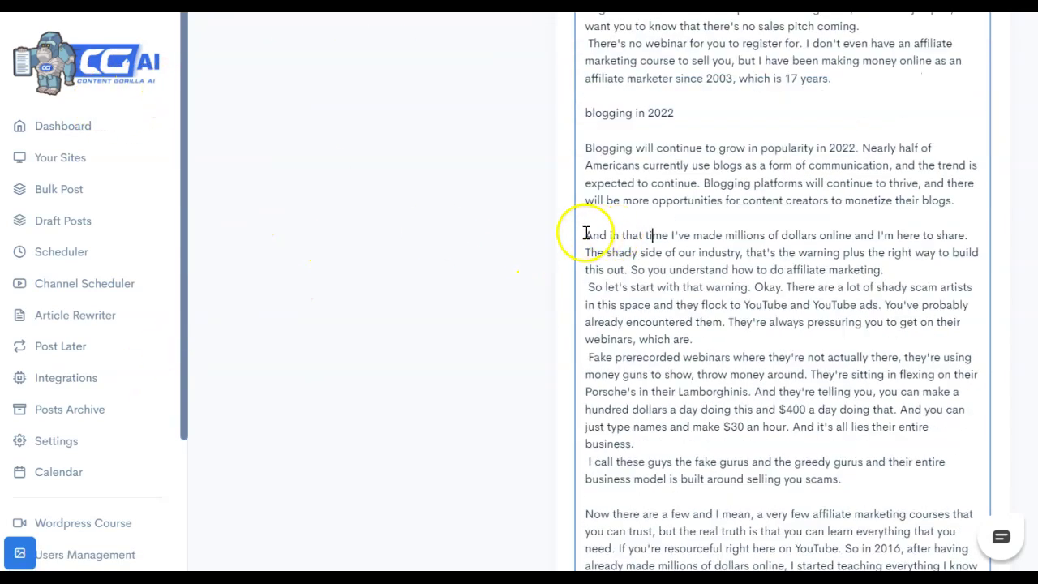
left_click_drag(584, 233, 980, 233)
scroll(633, 271, "down", 3)
left_click(644, 187)
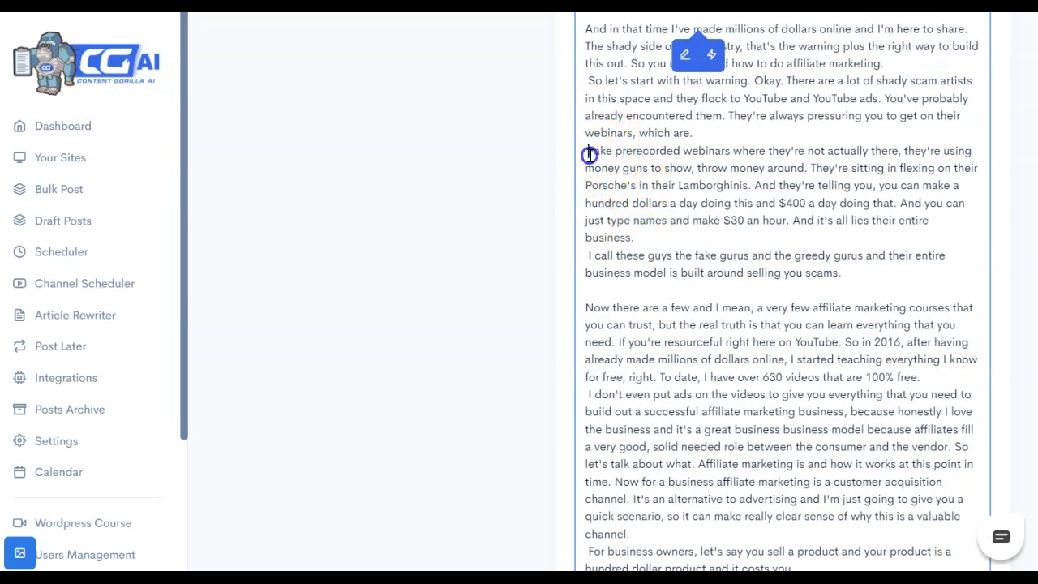
left_click_drag(589, 154, 933, 378)
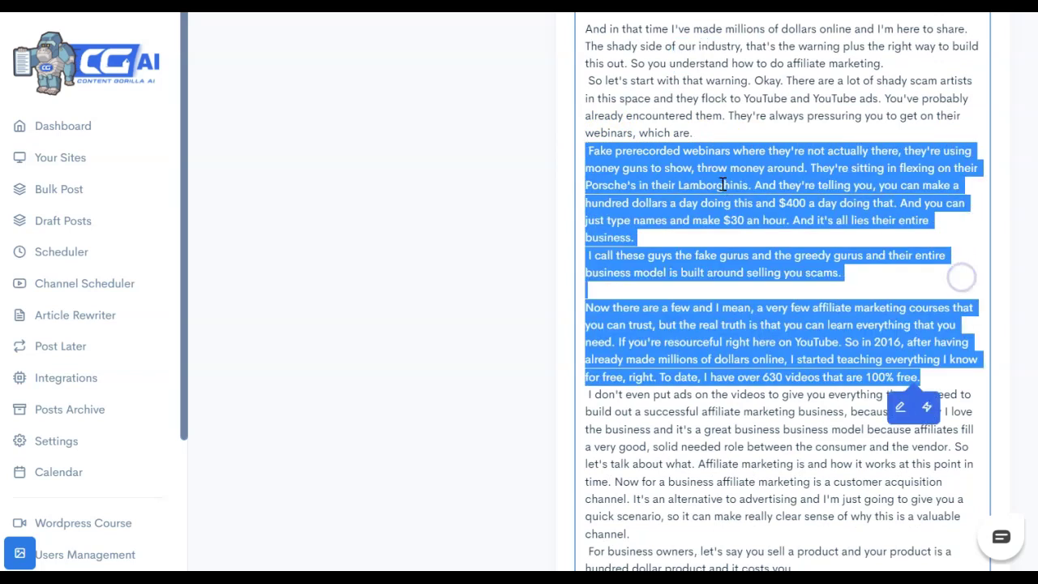
left_click(927, 406)
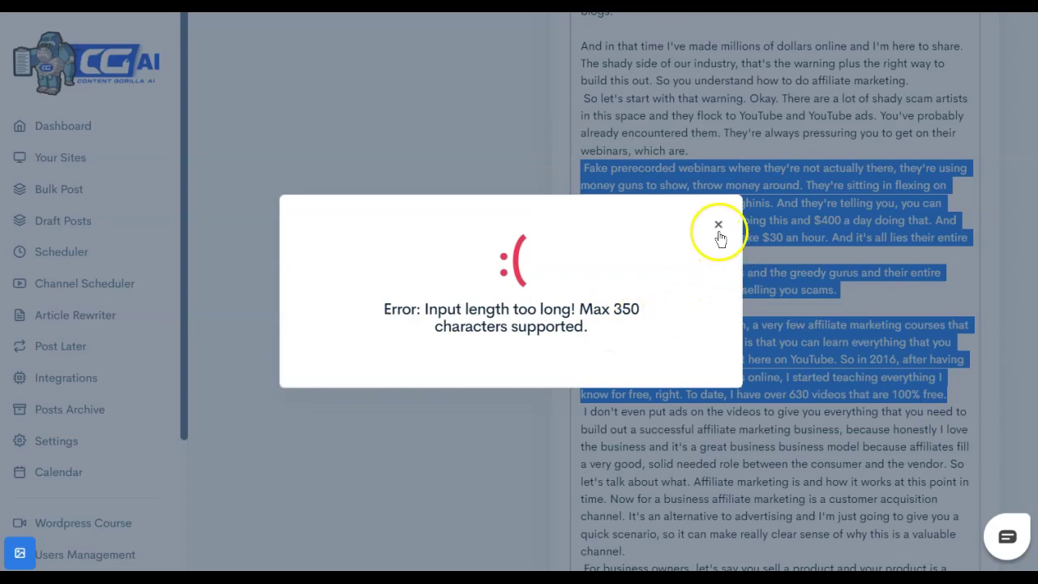
left_click(719, 227)
left_click_drag(585, 151, 831, 165)
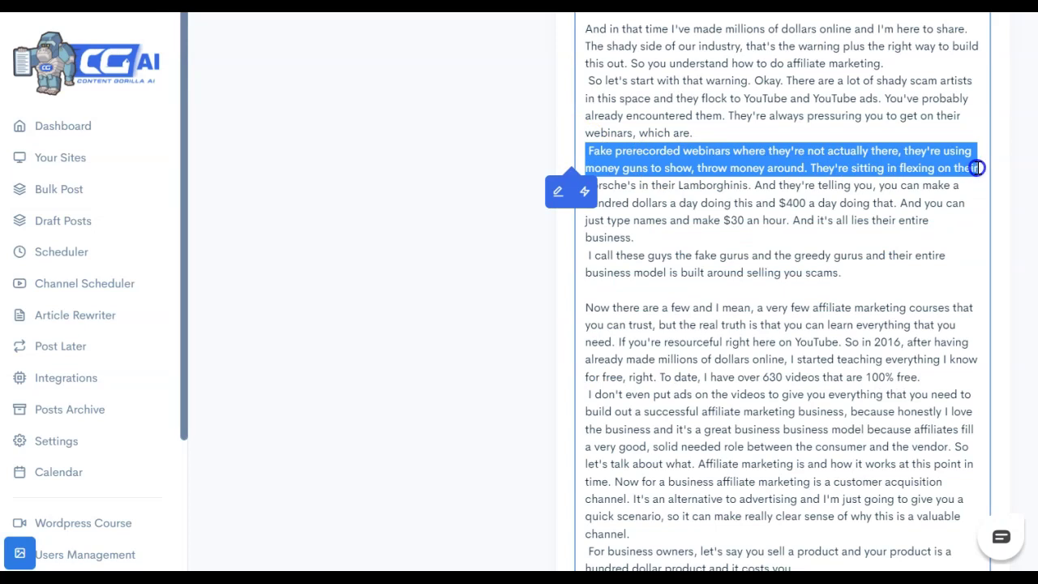
left_click_drag(978, 176, 965, 233)
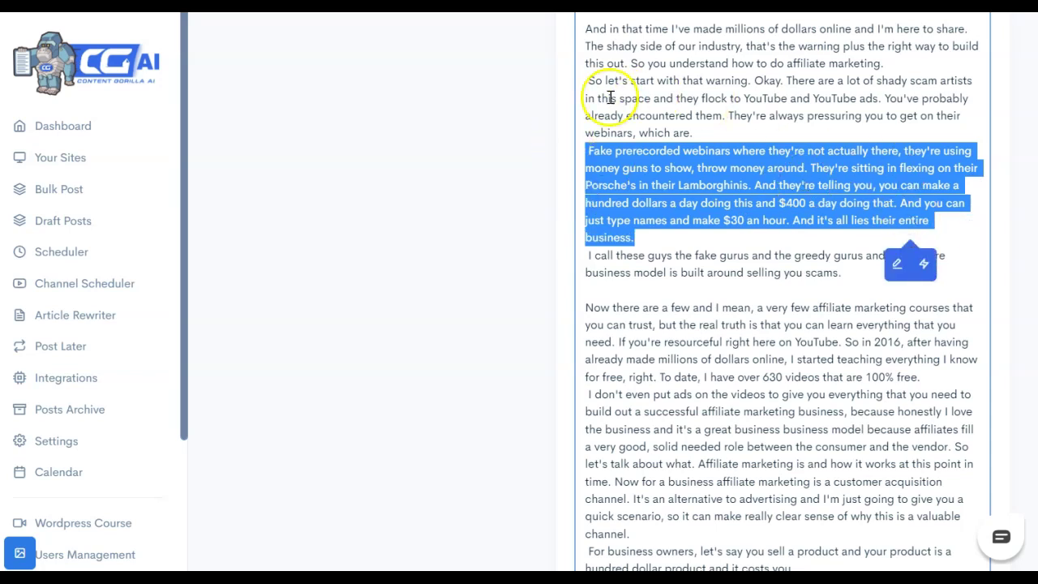
left_click(933, 268)
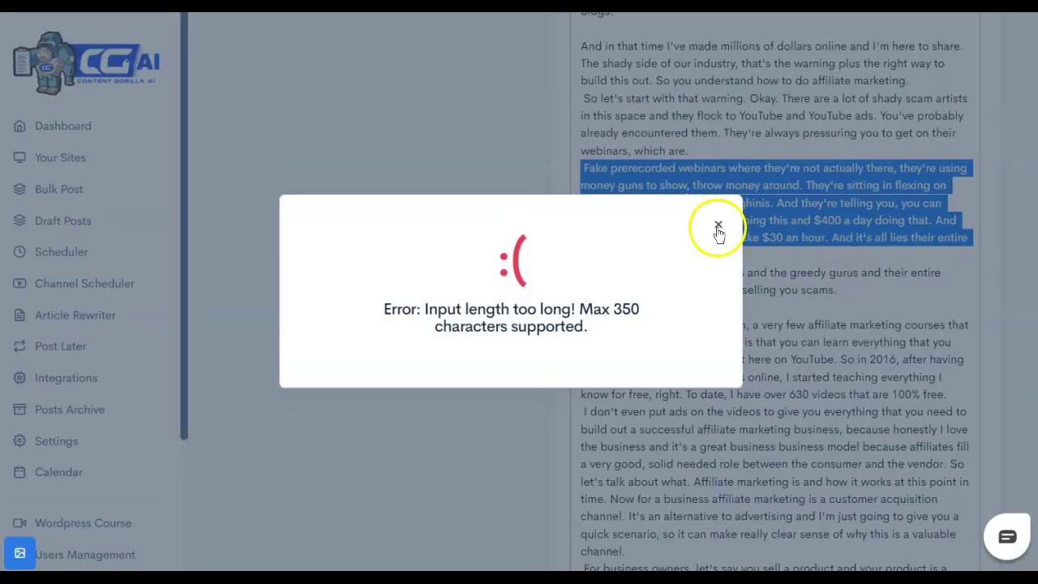
left_click(717, 225)
left_click(590, 154)
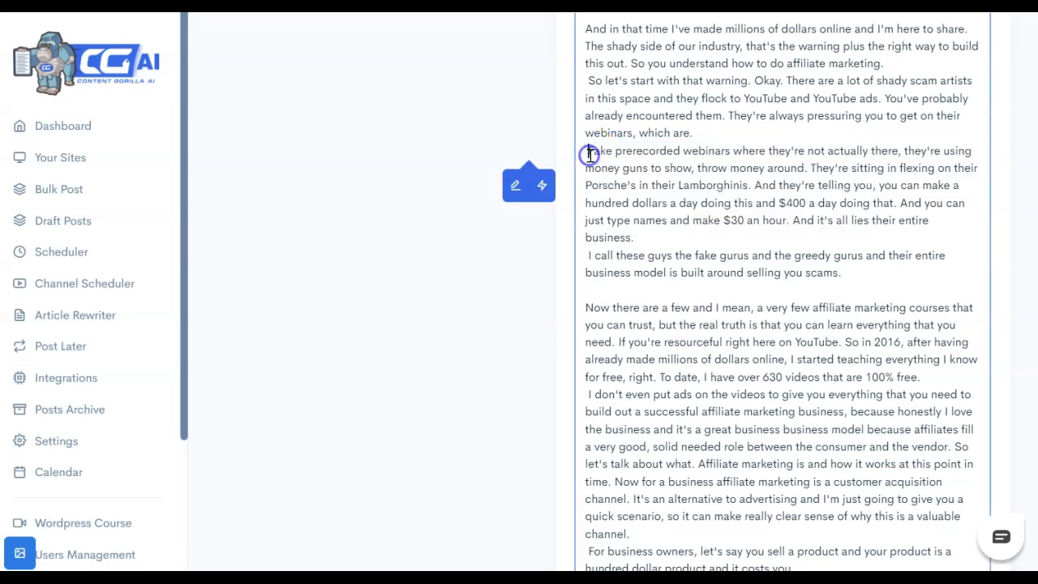
Paraphrase 'Fake…Lamborghinis.' into the 'money gun' webinars wording and add a blank line after it
mouse_move(590, 154)
left_mouse_down()
mouse_move(855, 157)
mouse_move(751, 185)
left_mouse_up()
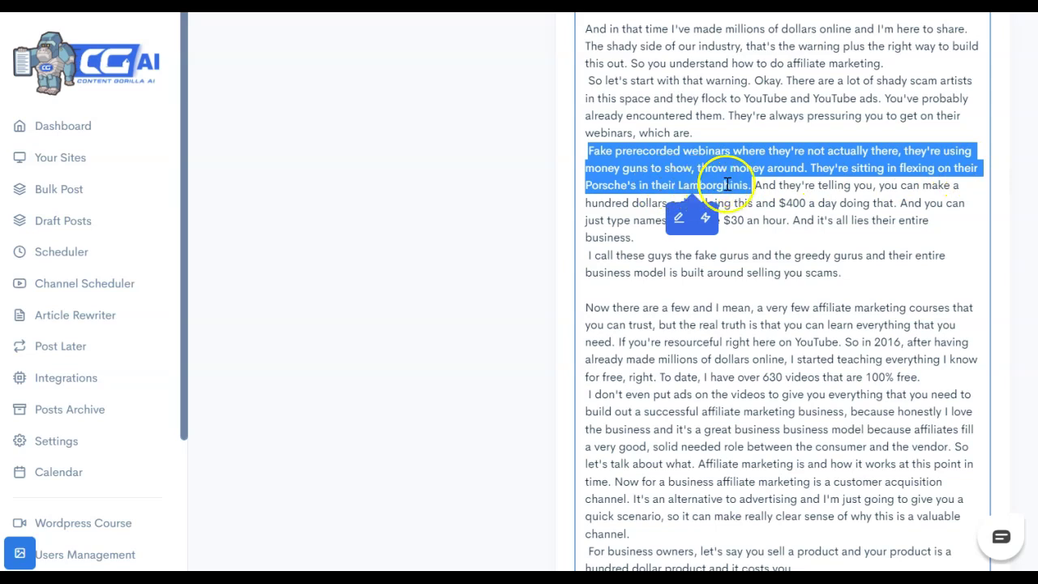
left_click(705, 217)
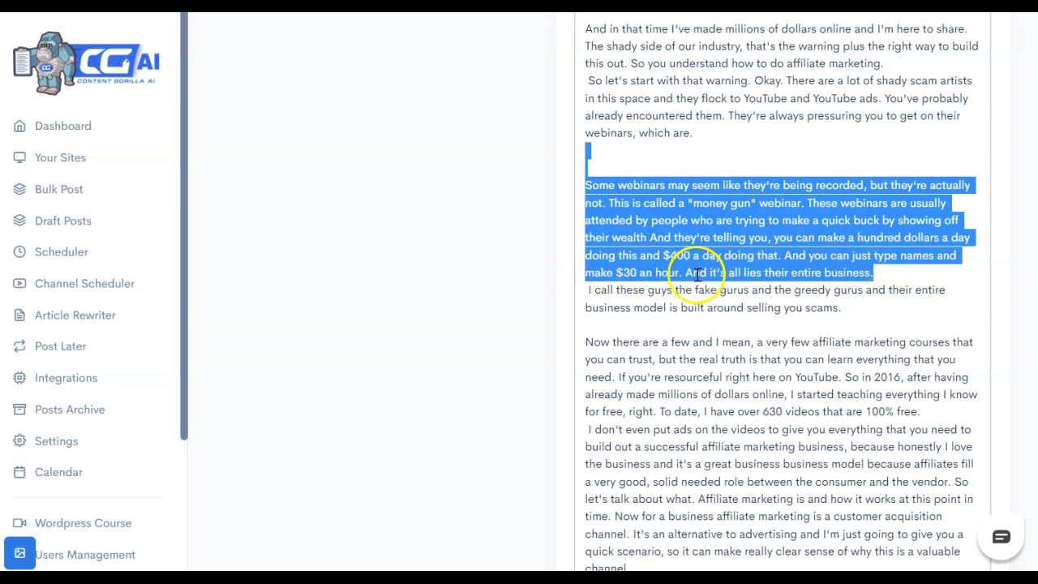
left_click(878, 275)
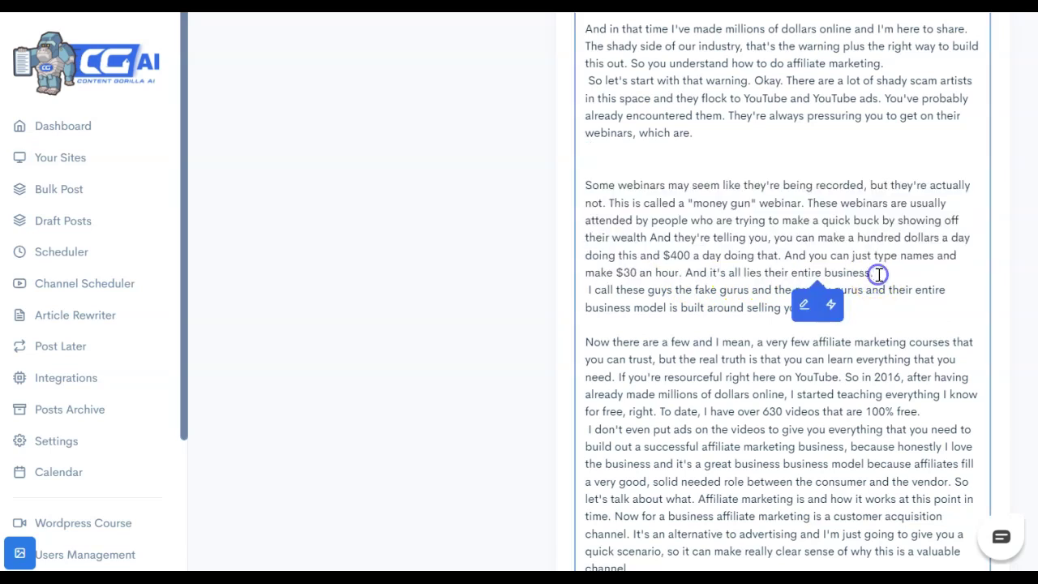
key("Return")
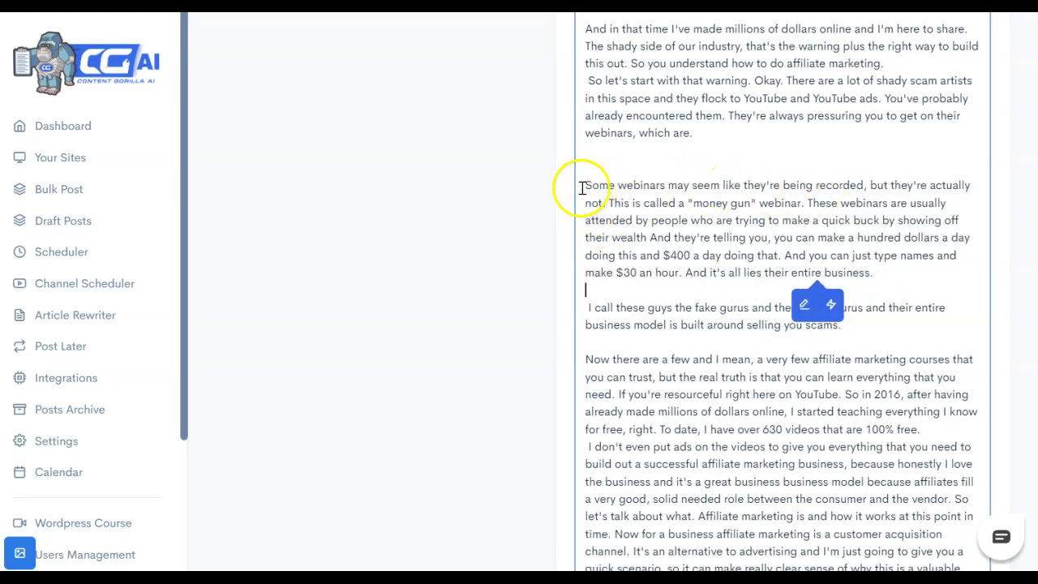
left_click_drag(584, 186, 949, 277)
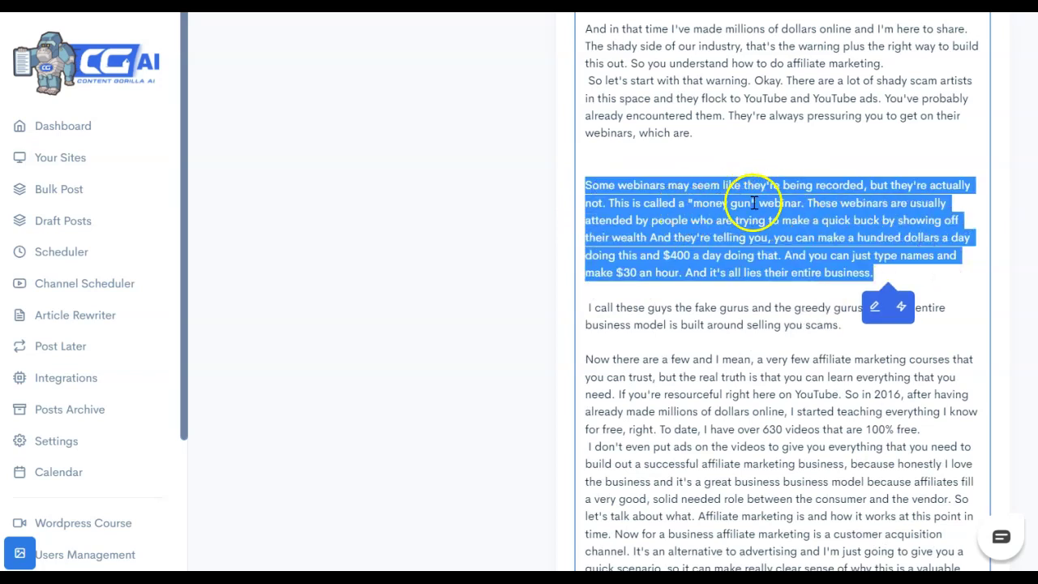
left_click(776, 146)
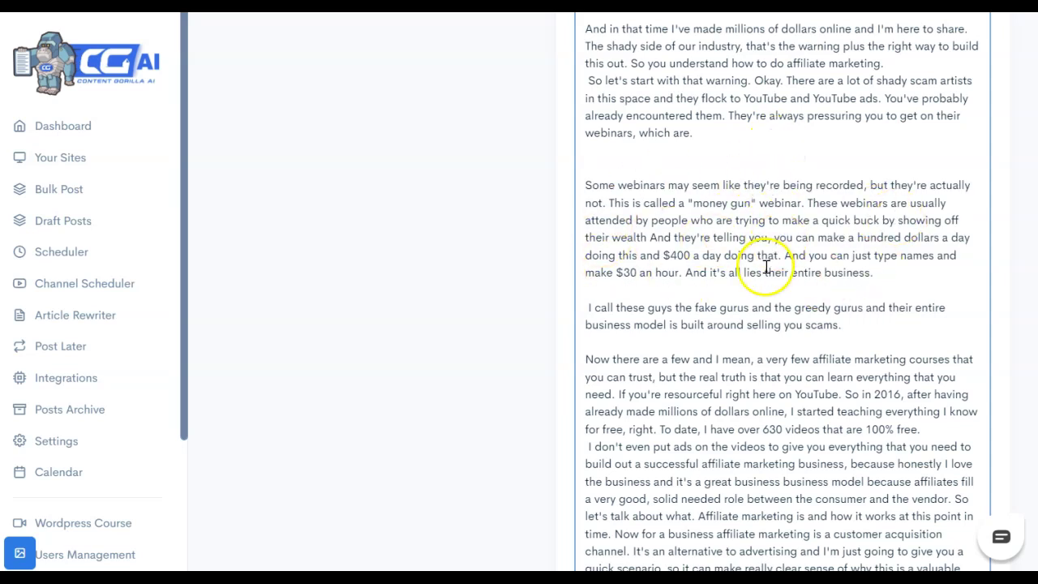
scroll(765, 268, "up", 6)
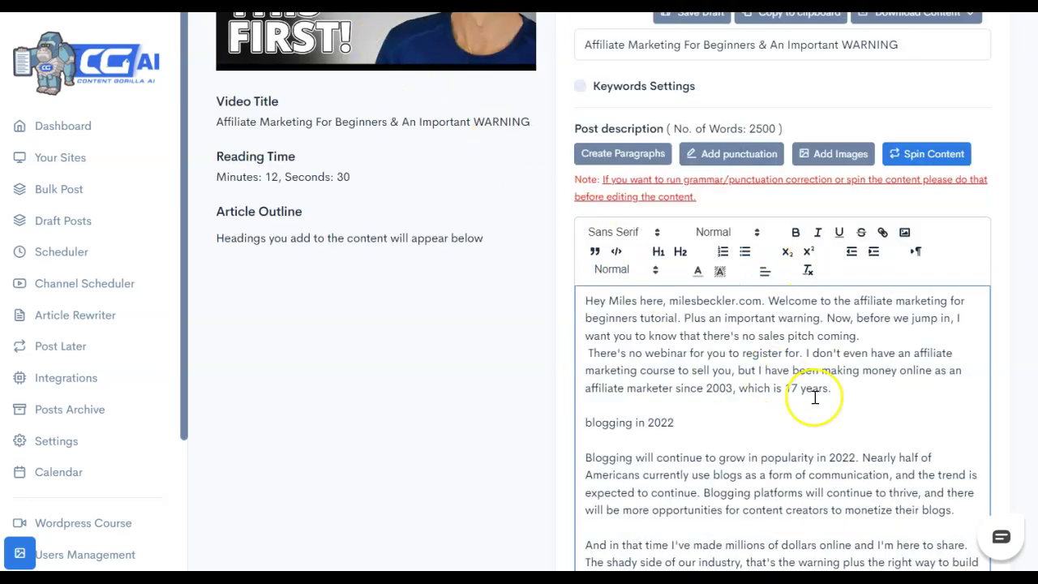
scroll(813, 389, "down", 5)
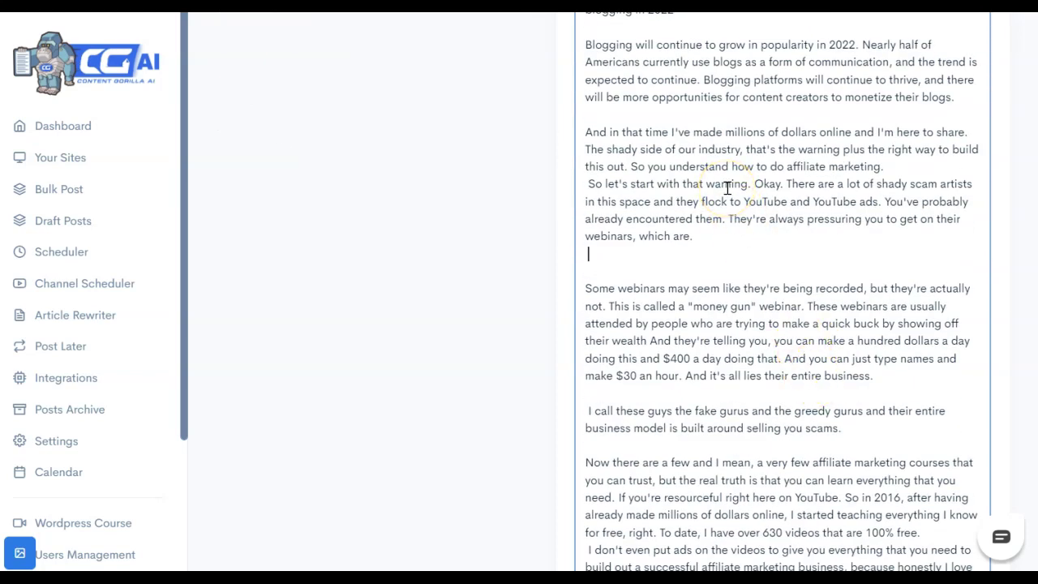
scroll(728, 187, "down", 4)
scroll(728, 187, "up", 5)
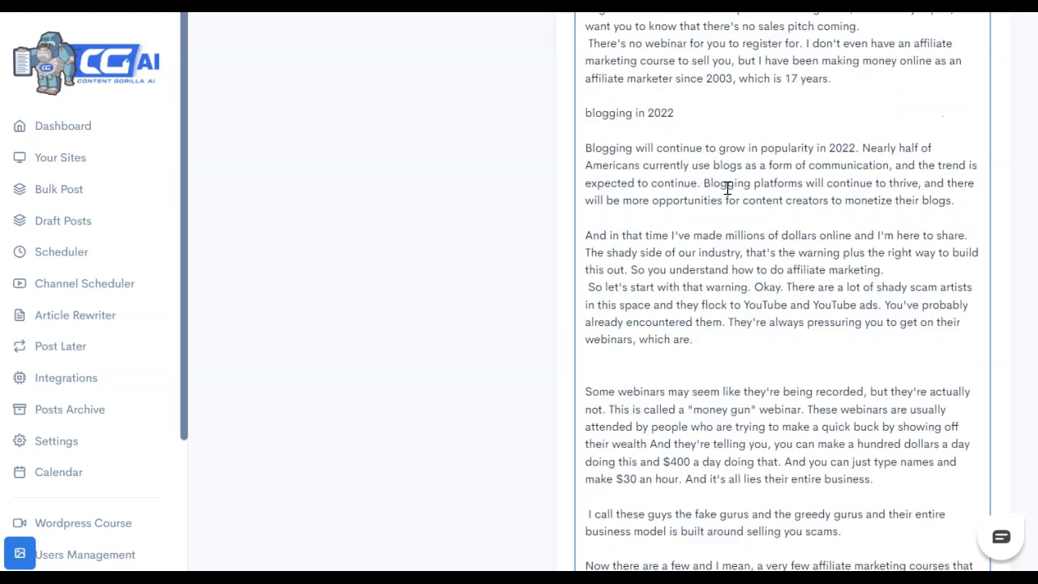
scroll(728, 188, "up", 5)
scroll(736, 199, "down", 12)
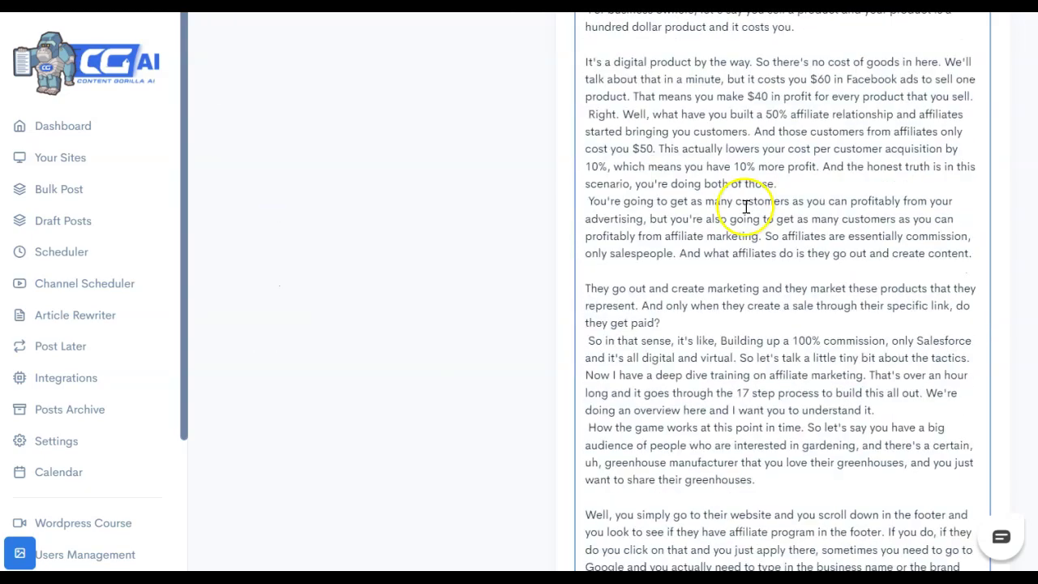
scroll(746, 206, "down", 20)
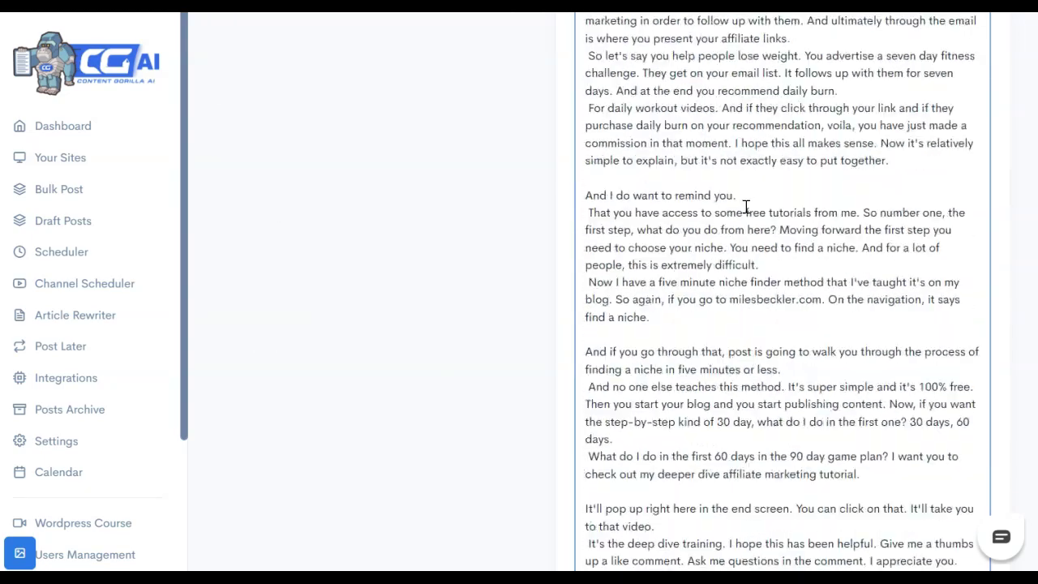
scroll(746, 206, "down", 3)
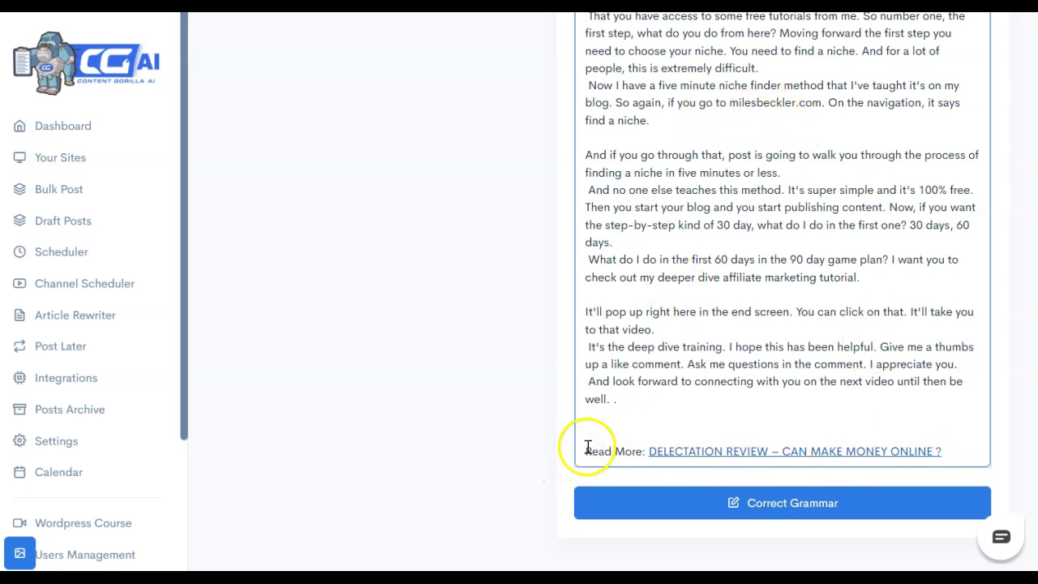
scroll(738, 380, "up", 20)
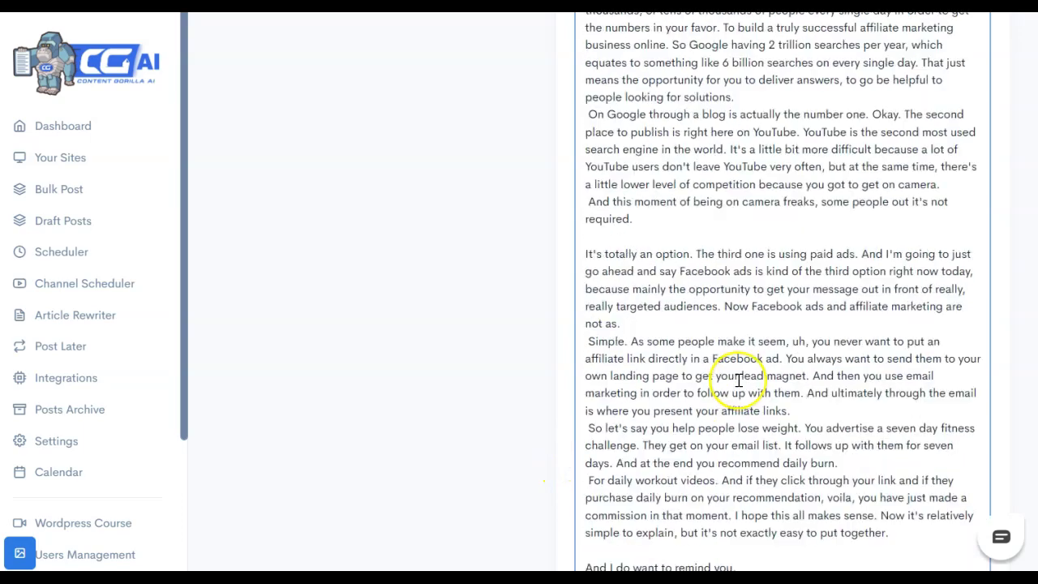
scroll(738, 380, "up", 20)
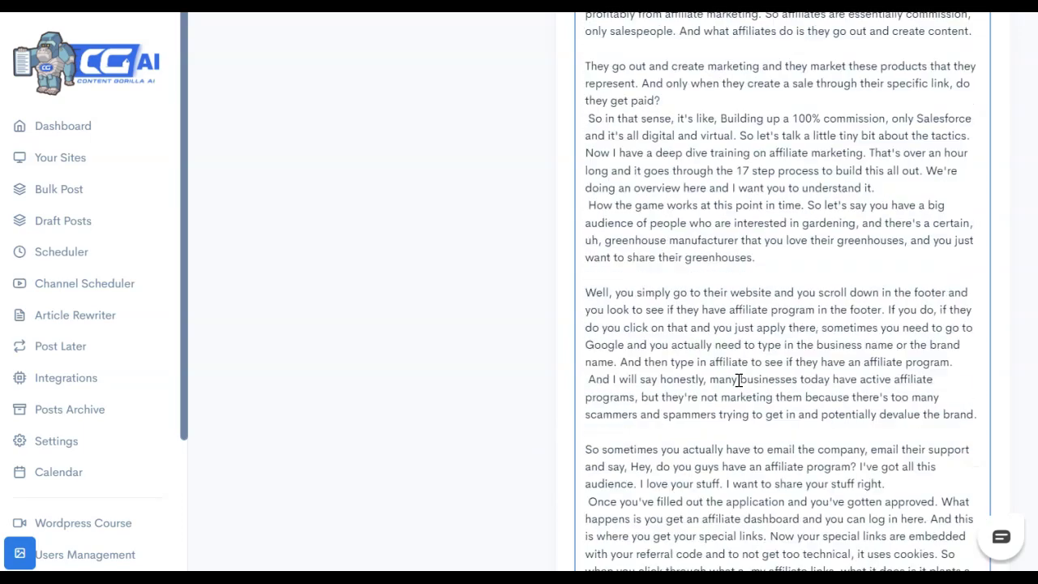
scroll(738, 379, "up", 4)
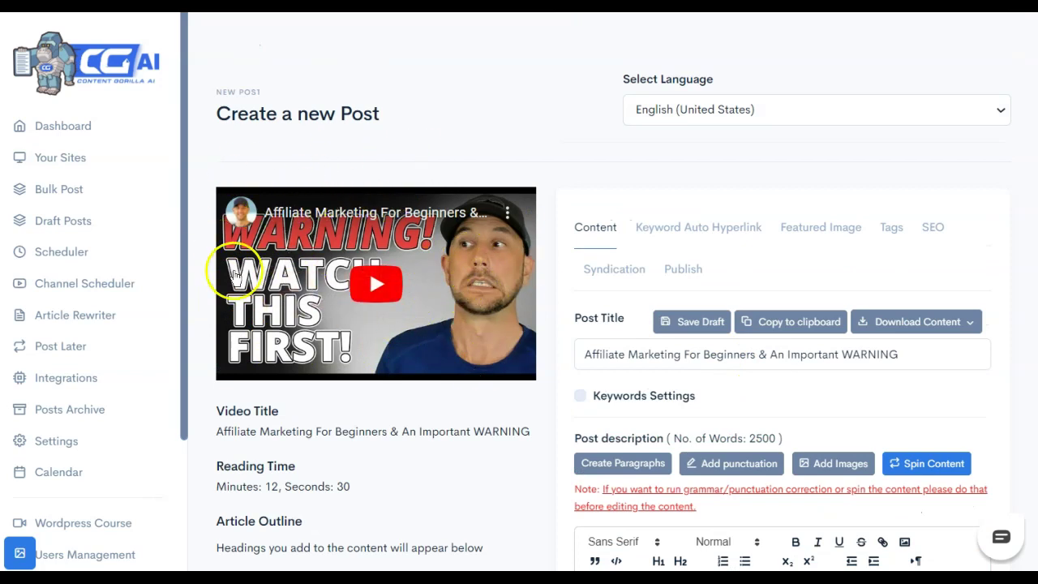
scroll(460, 359, "down", 7)
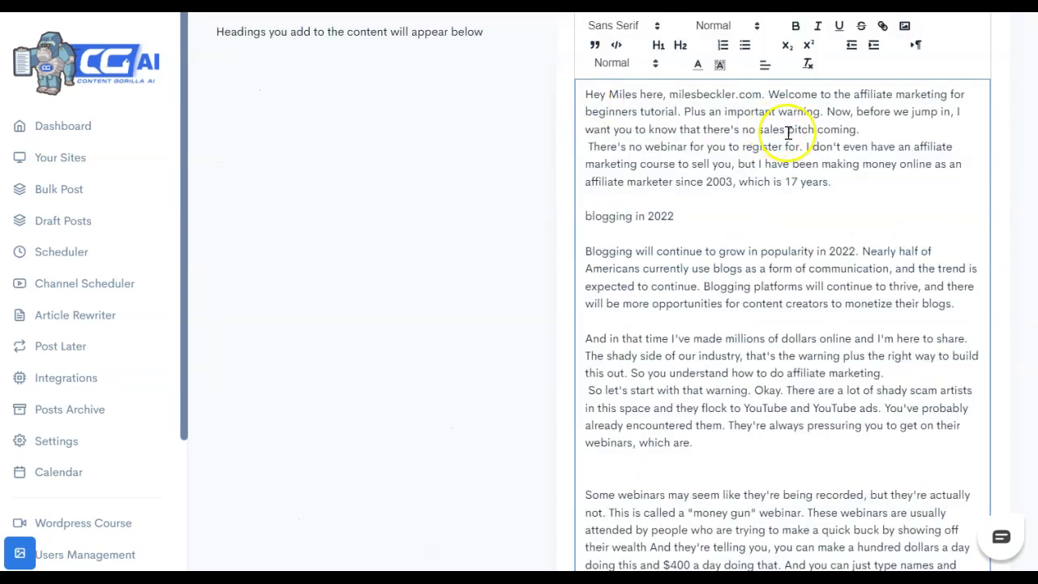
scroll(918, 270, "up", 7)
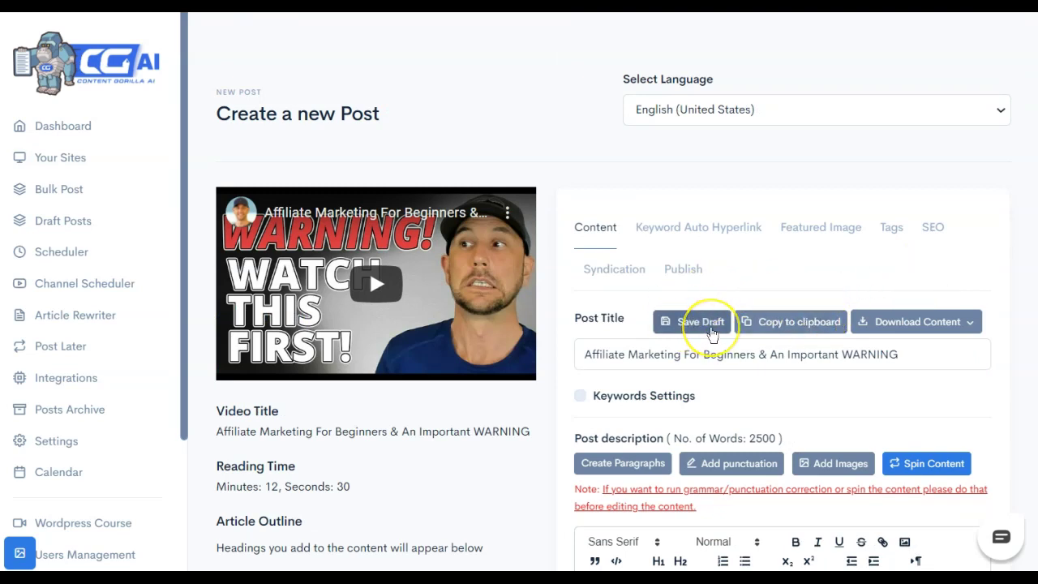
scroll(800, 262, "down", 8)
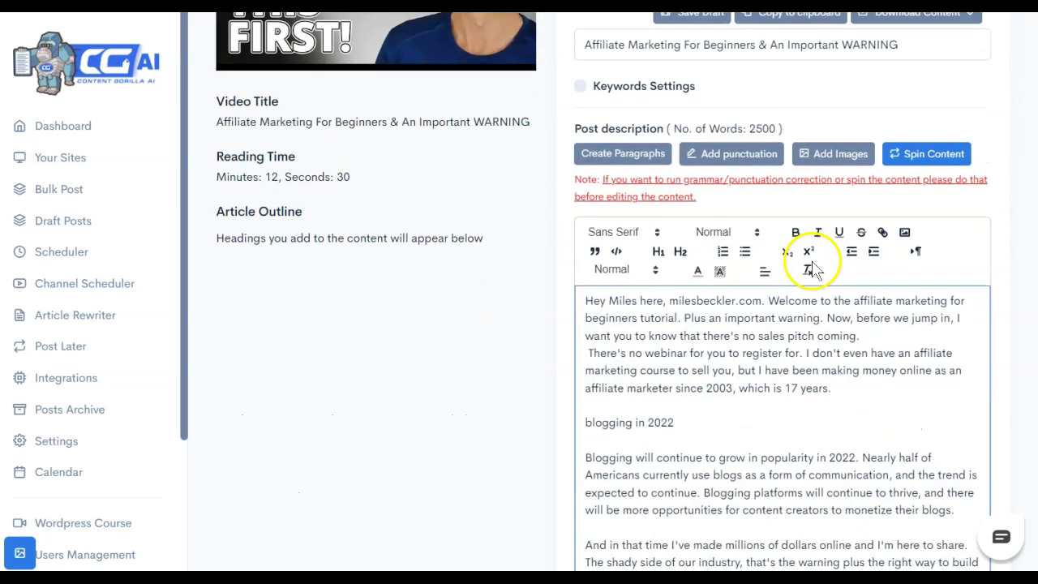
scroll(933, 392, "down", 1)
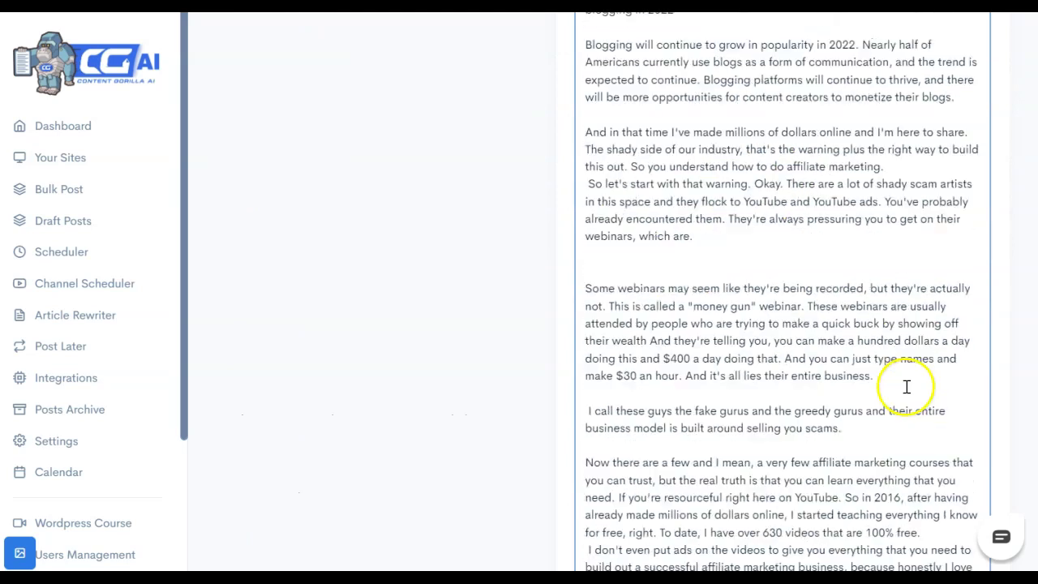
left_click(584, 254)
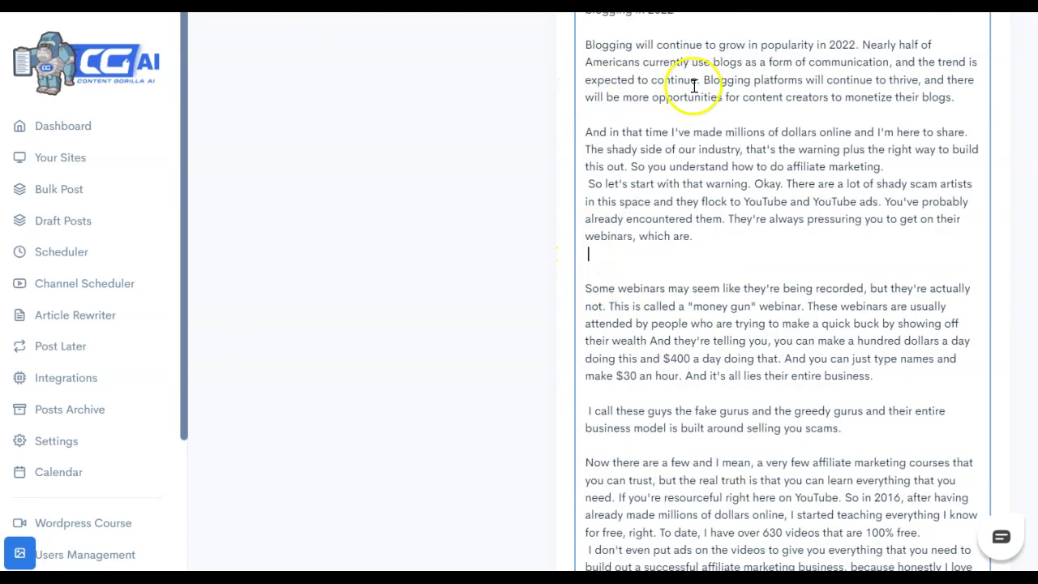
left_click_drag(591, 288, 998, 401)
scroll(725, 273, "down", 11)
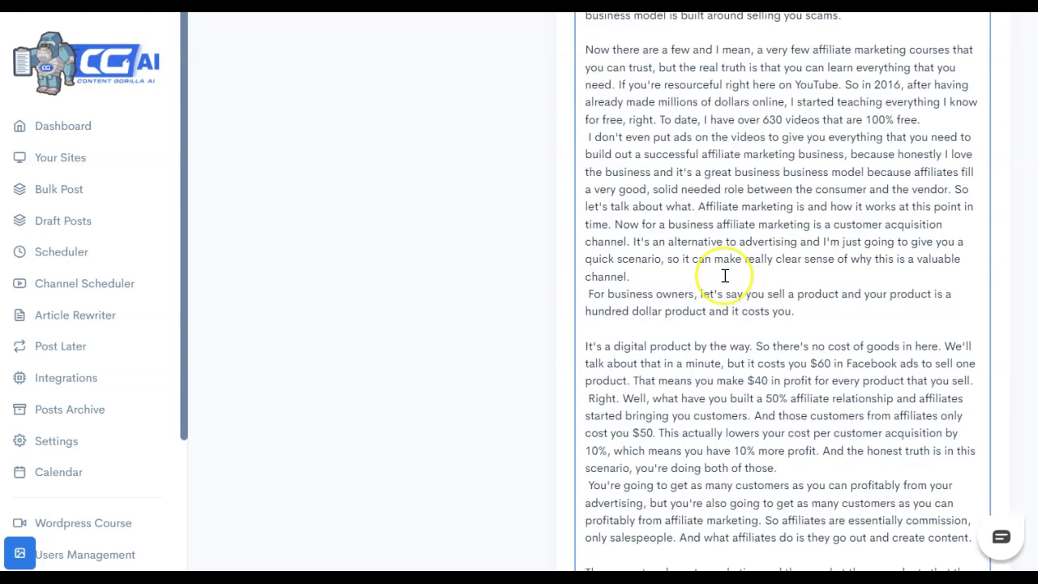
scroll(725, 275, "down", 4)
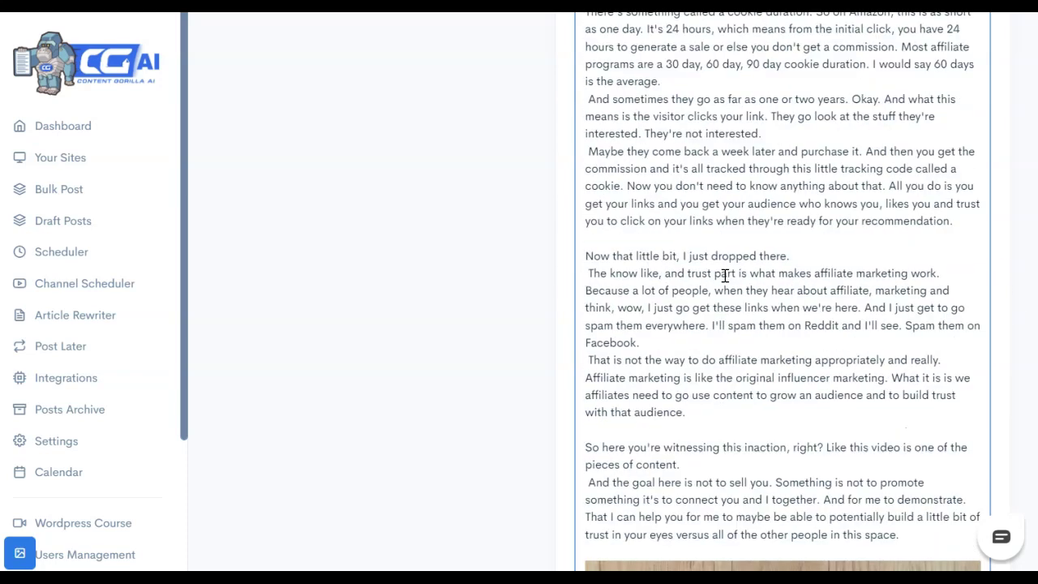
key("BackSpace")
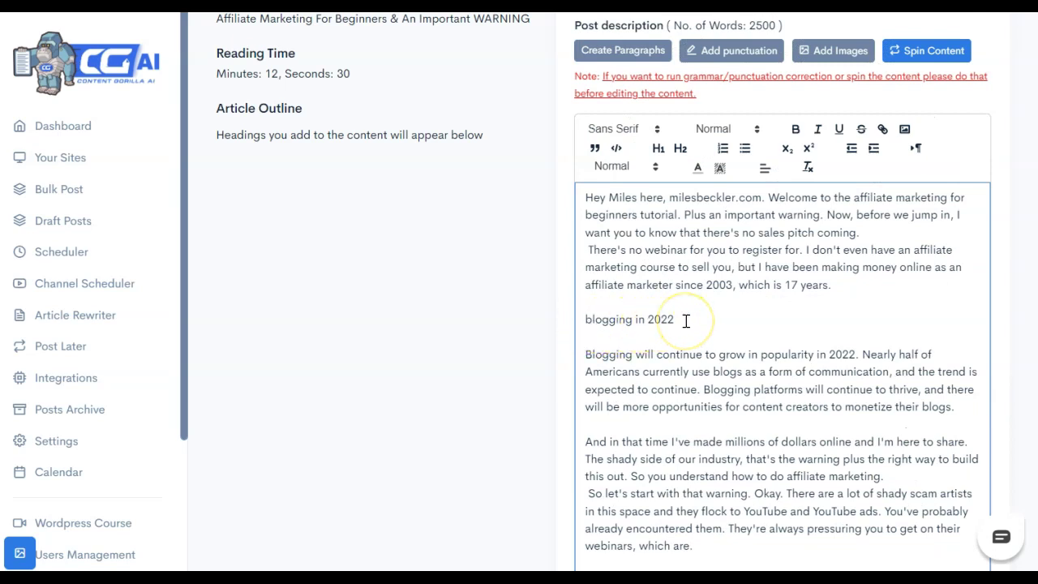
scroll(686, 320, "down", 1)
left_click_drag(586, 250, 984, 299)
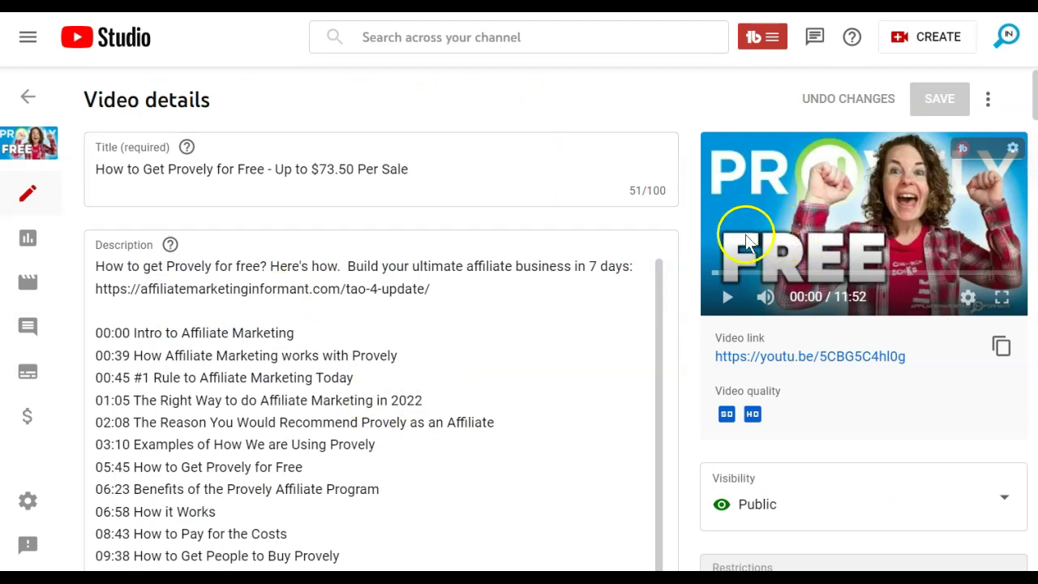
Scroll through the Provely video's Description box to review its chapters and links
scroll(516, 262, "down", 3)
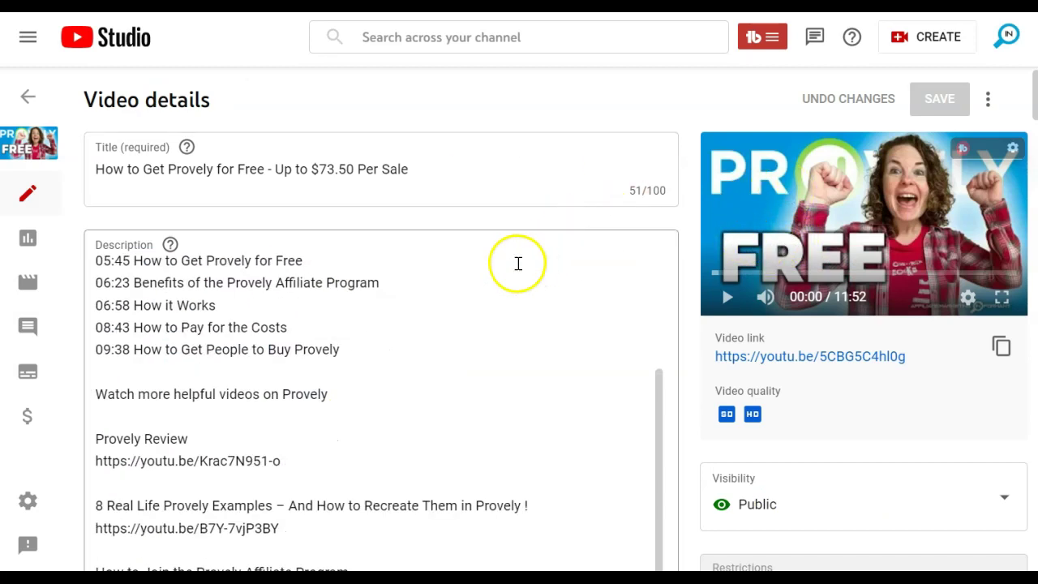
scroll(528, 355, "up", 3)
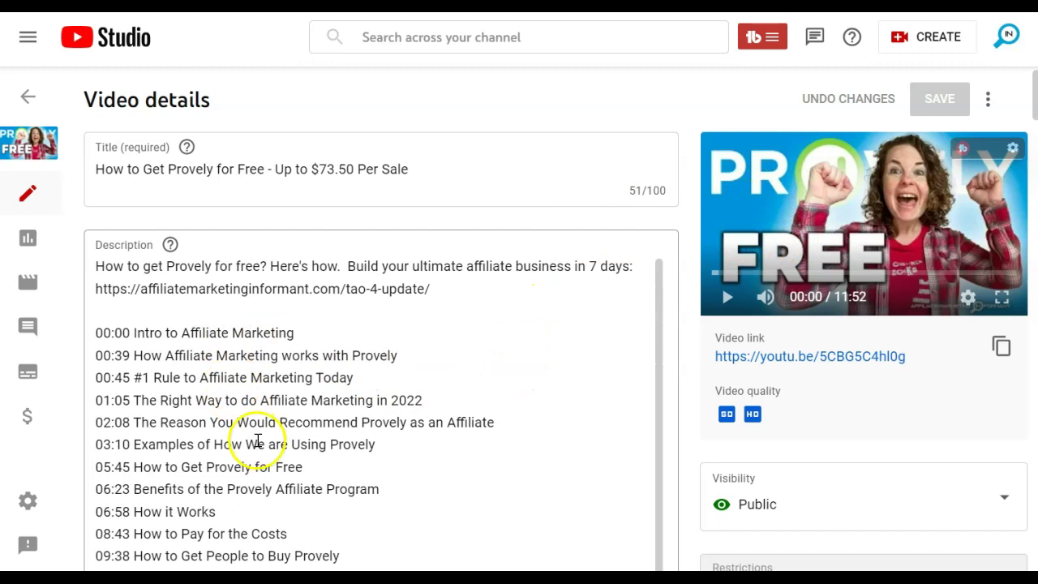
scroll(258, 442, "down", 2)
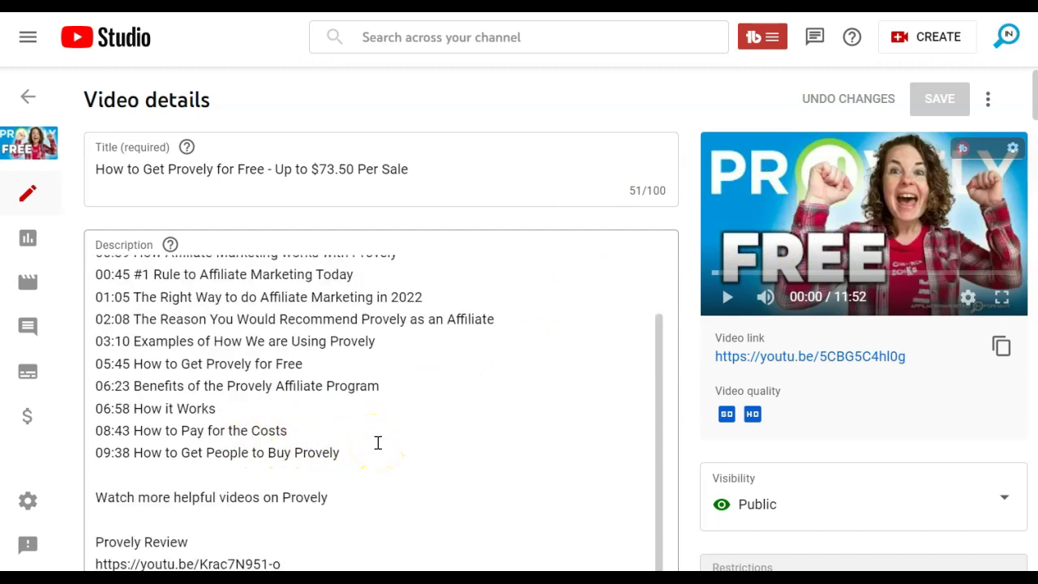
scroll(378, 442, "up", 2)
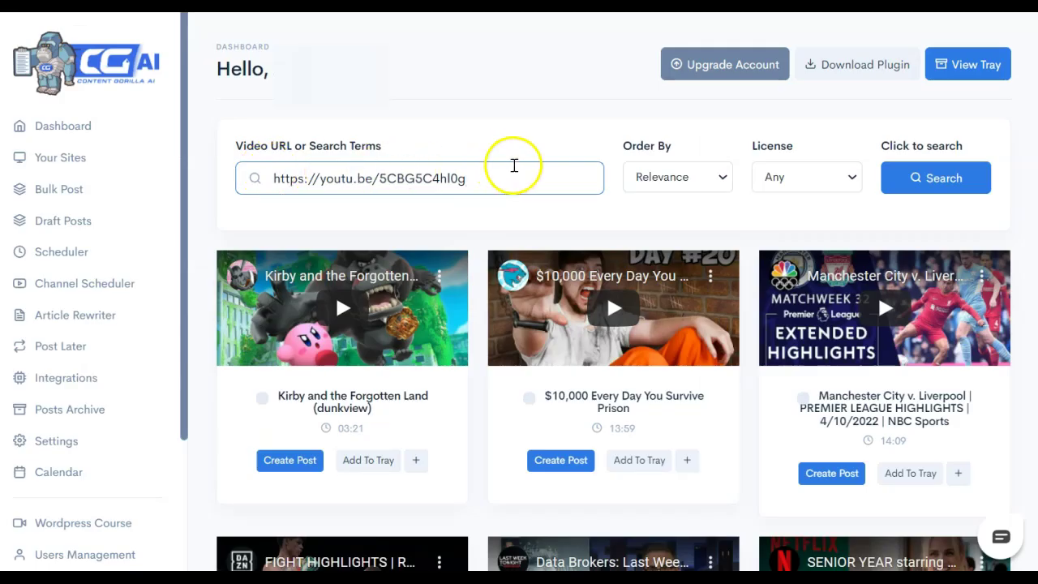
Create a post from the Provely video URL, then punctuate its transcript and split it into paragraphs
left_click(947, 180)
left_click(286, 469)
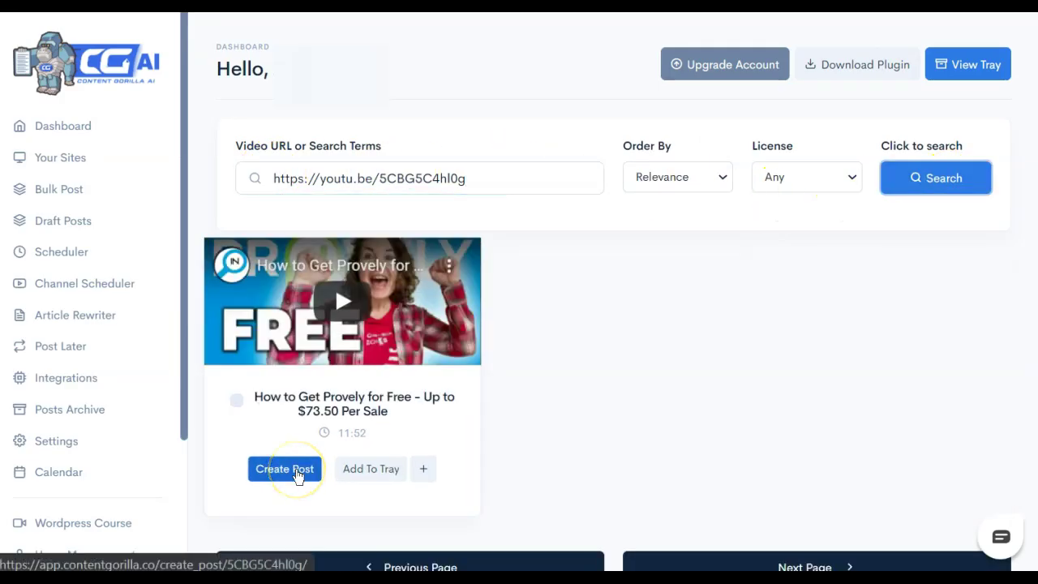
left_click(755, 340)
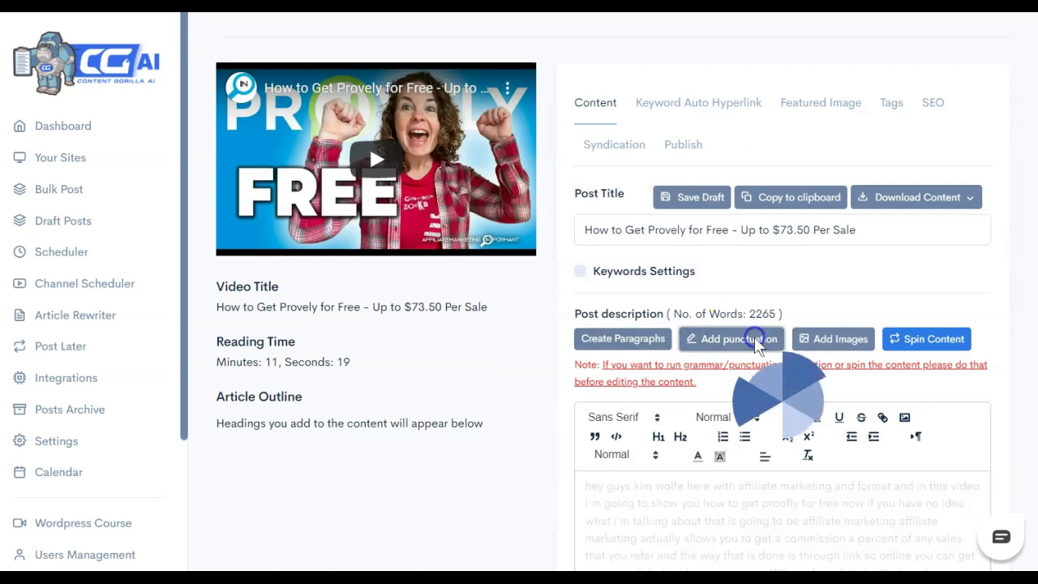
scroll(903, 279, "down", 3)
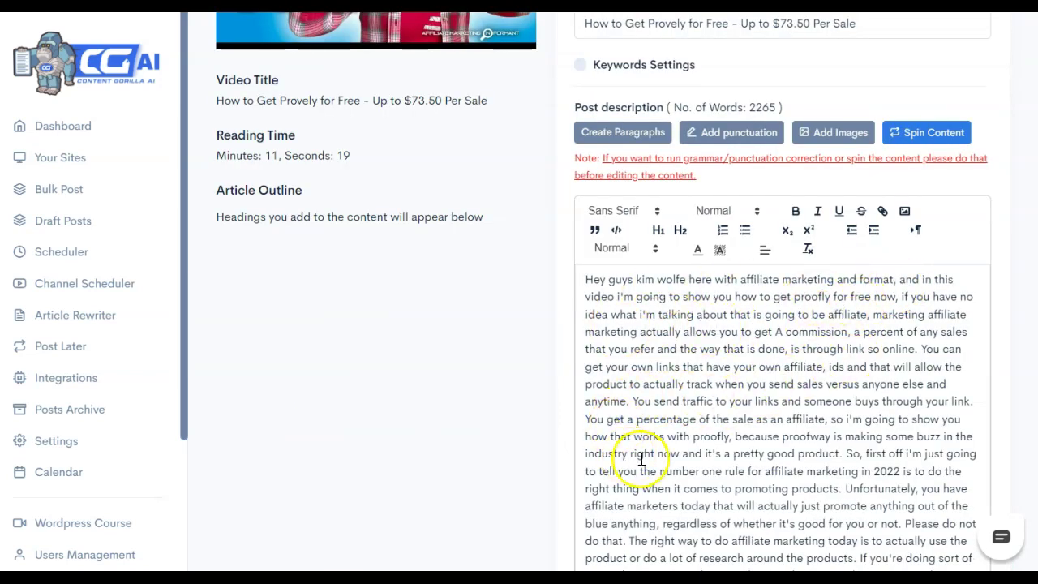
left_click(648, 140)
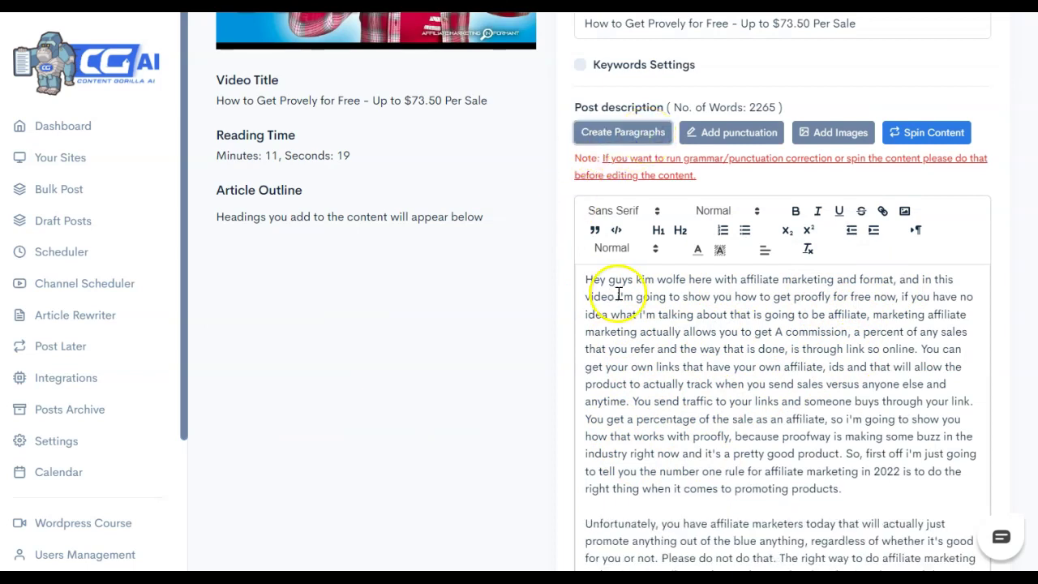
double_click(620, 297)
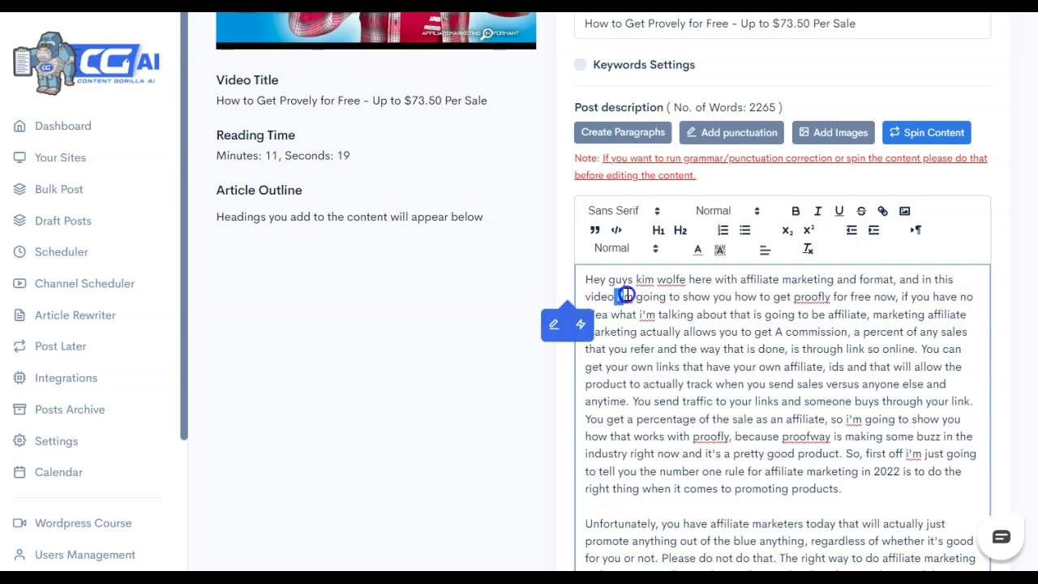
left_click(688, 284)
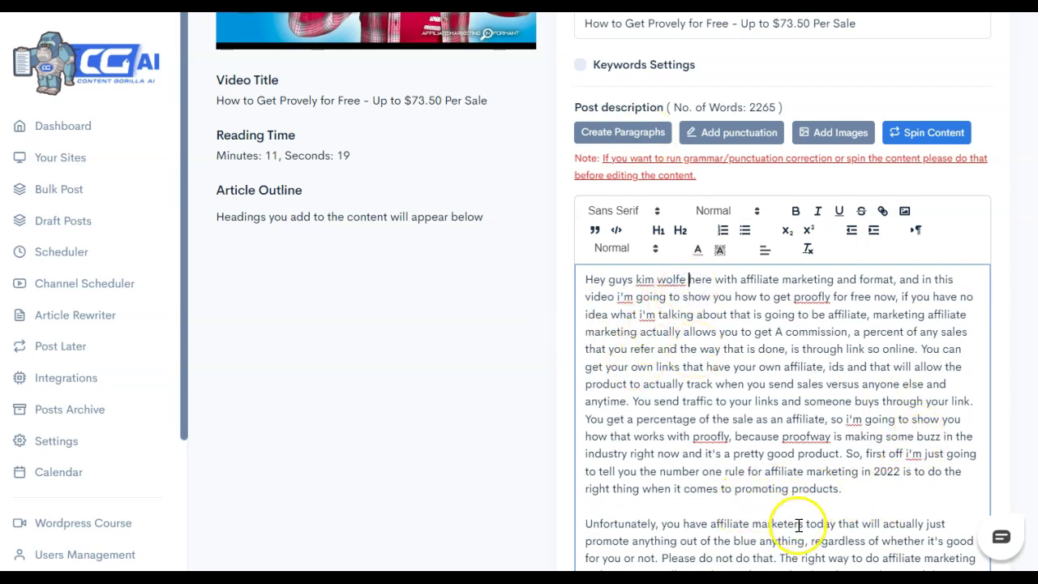
Apply Correct Grammar to the full 2265-word Provely post description, then return to its top
scroll(799, 527, "down", 15)
scroll(799, 528, "down", 5)
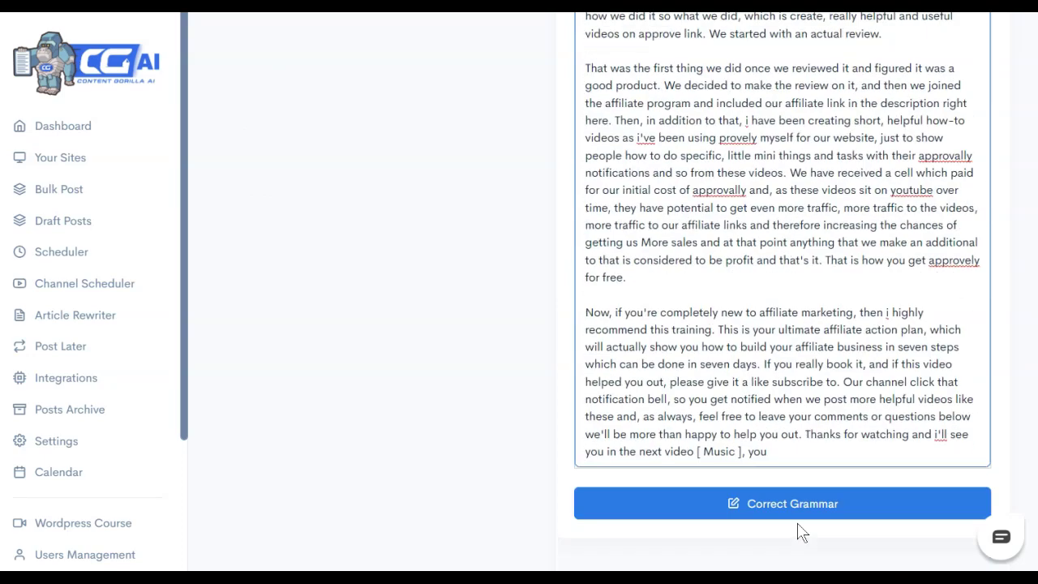
left_click(801, 511)
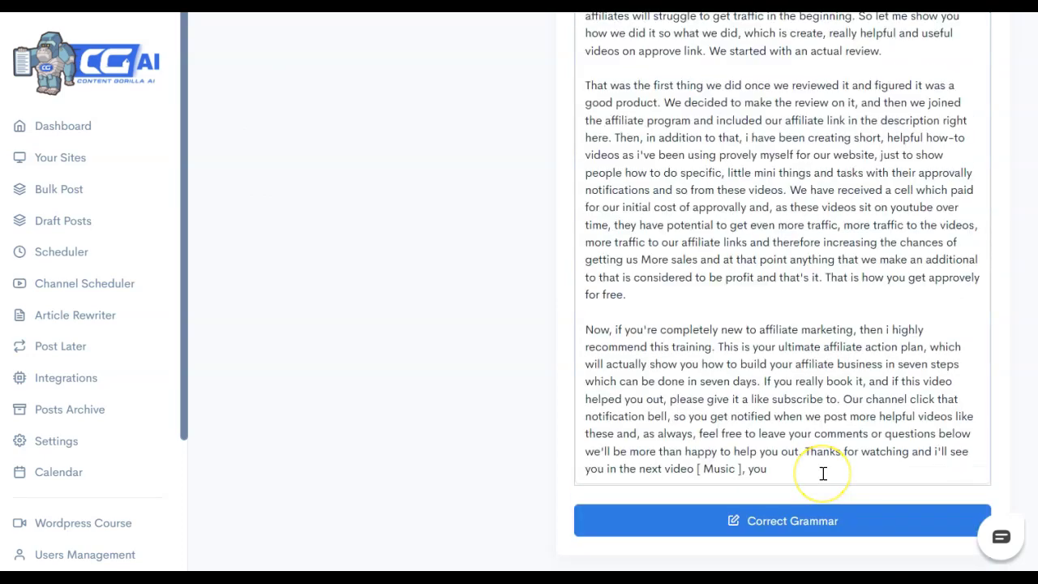
scroll(824, 473, "up", 10)
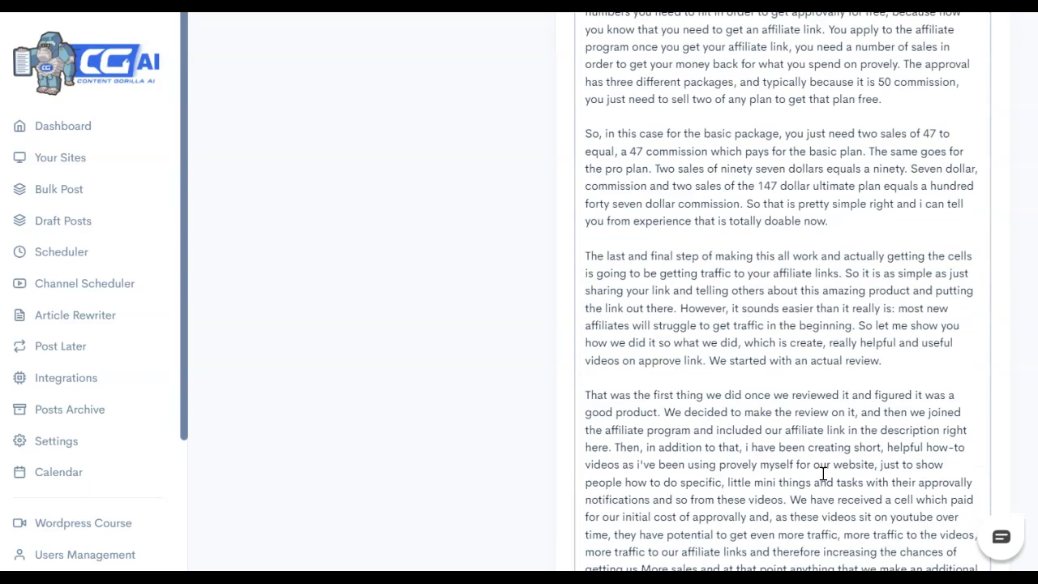
scroll(823, 474, "up", 8)
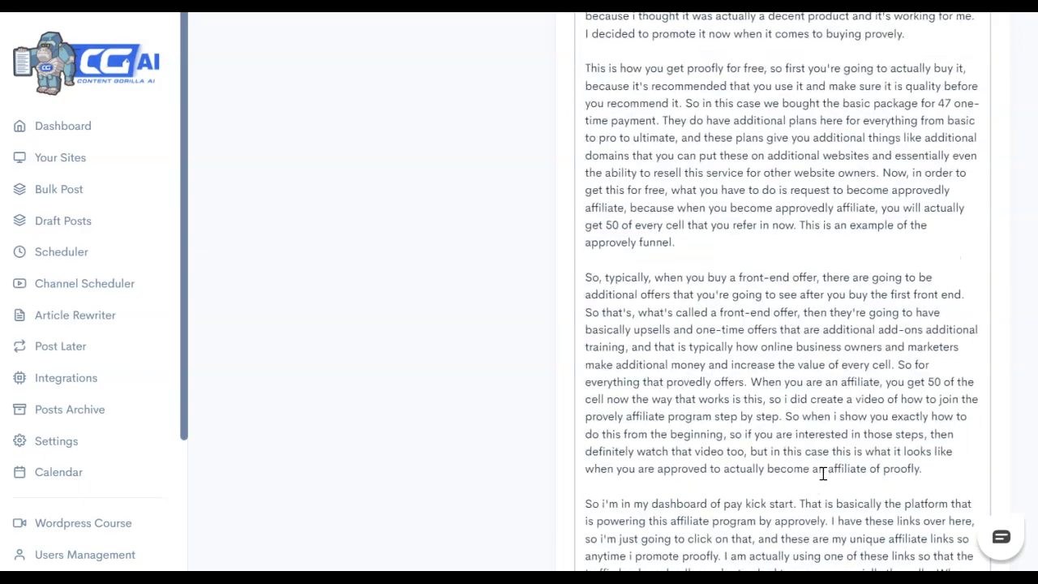
scroll(823, 473, "up", 10)
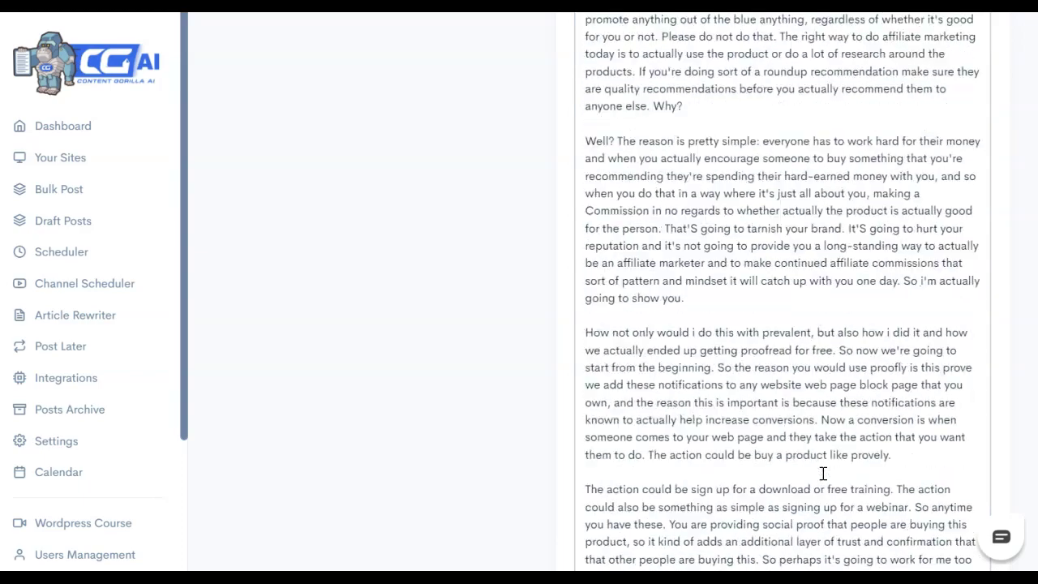
scroll(811, 452, "up", 5)
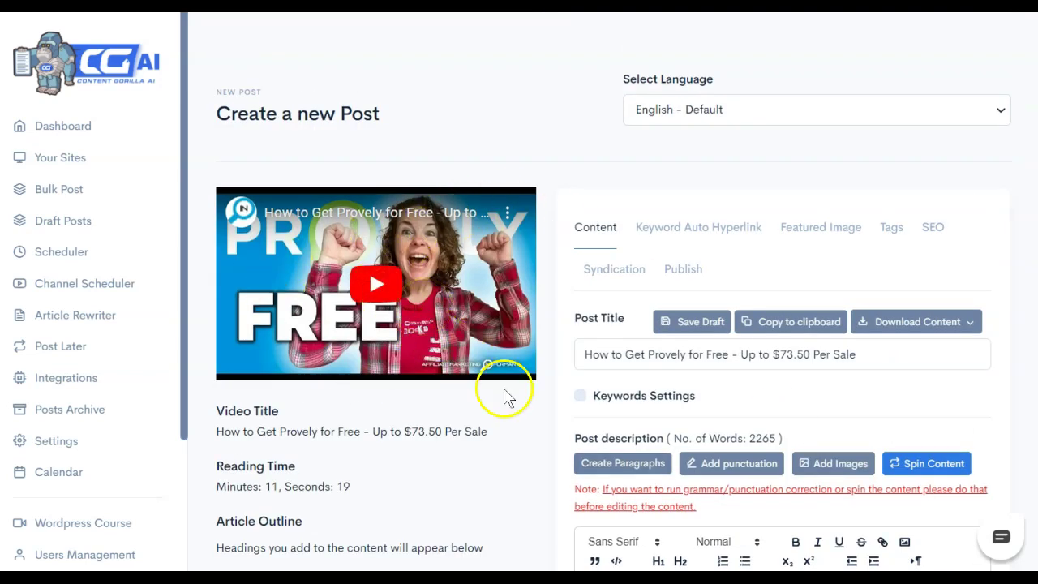
scroll(730, 463, "down", 3)
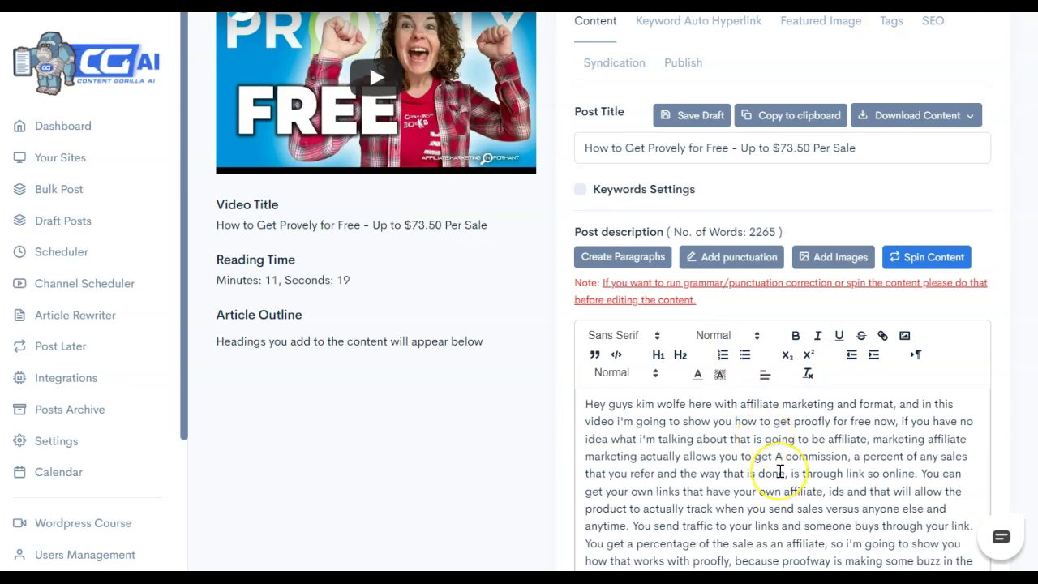
scroll(780, 471, "down", 1)
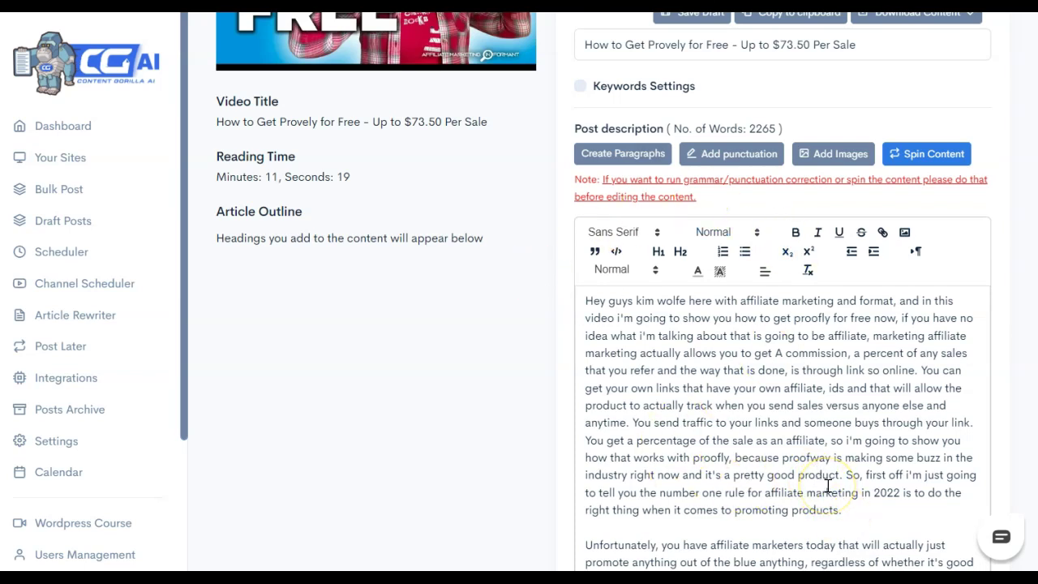
scroll(827, 486, "up", 2)
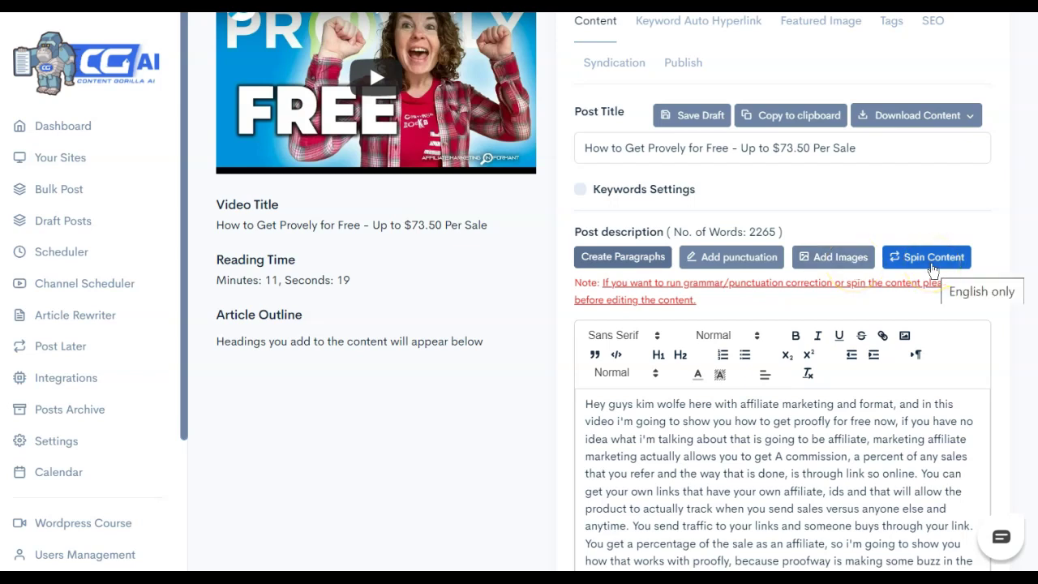
scroll(702, 216, "down", 2)
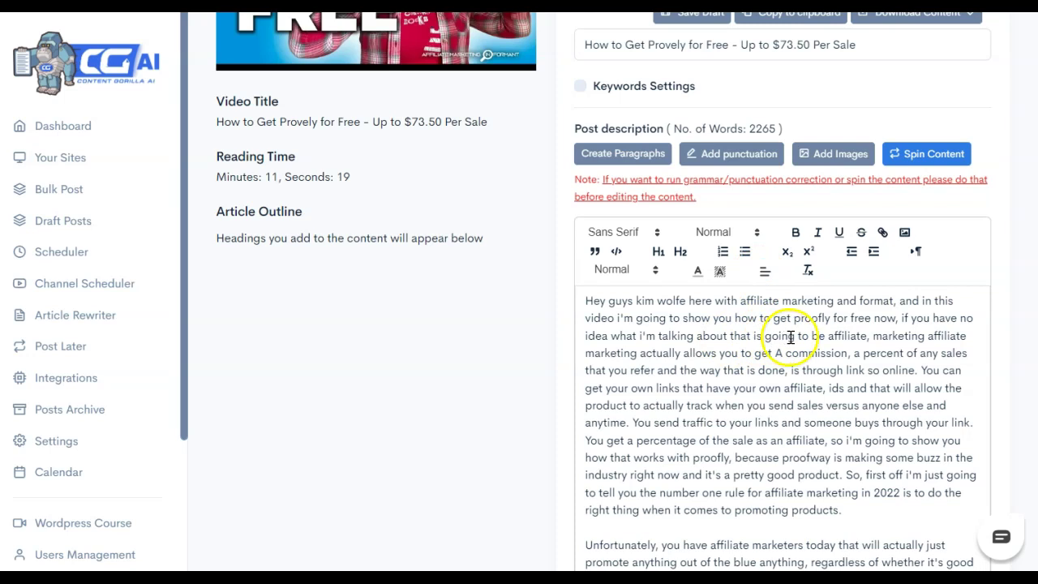
scroll(811, 343, "up", 4)
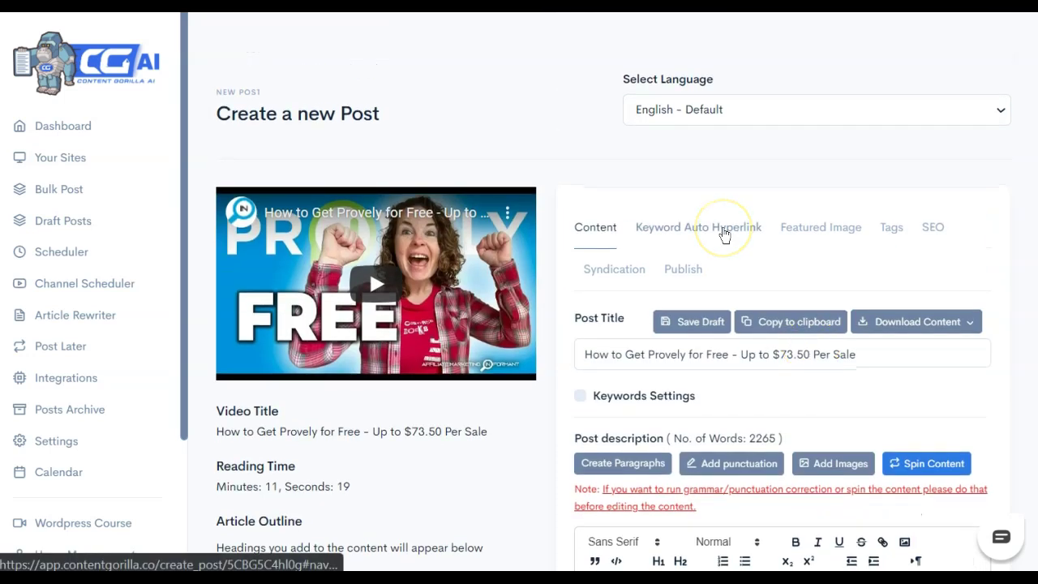
Review the post's Keyword Auto Hyperlink, Featured Image and Tags settings
left_click(723, 231)
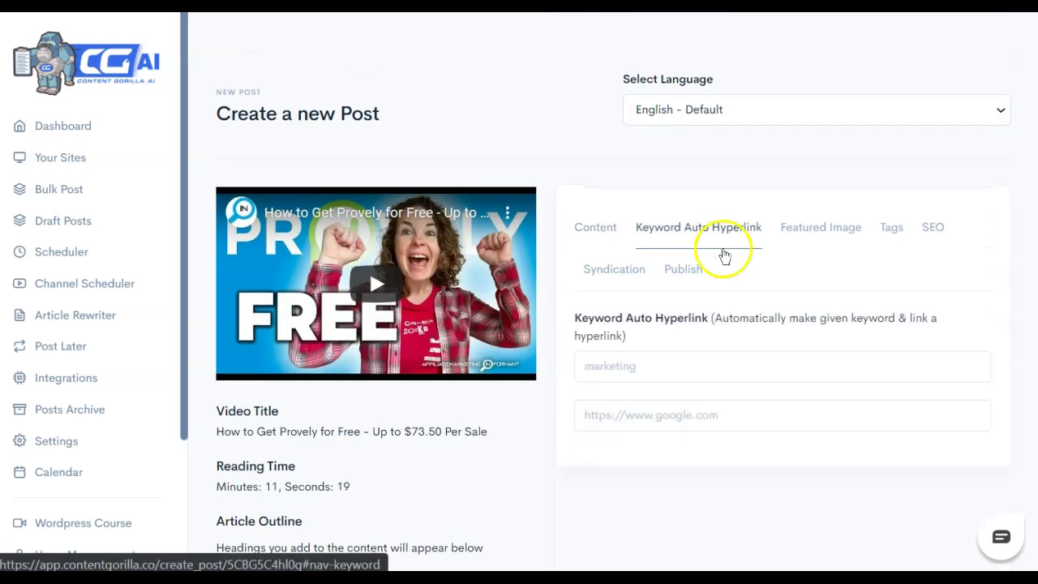
left_click(661, 374)
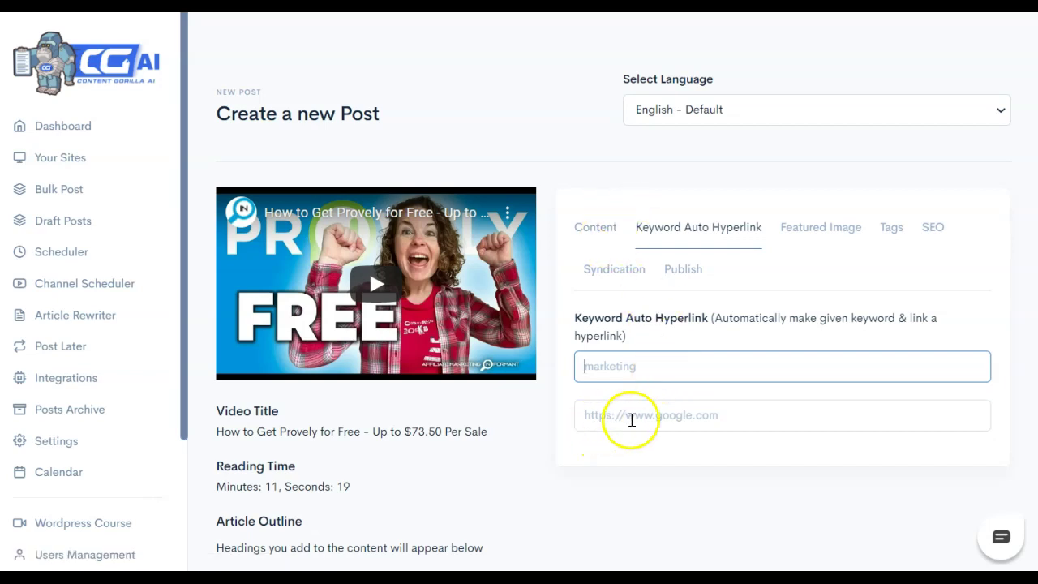
left_click(821, 228)
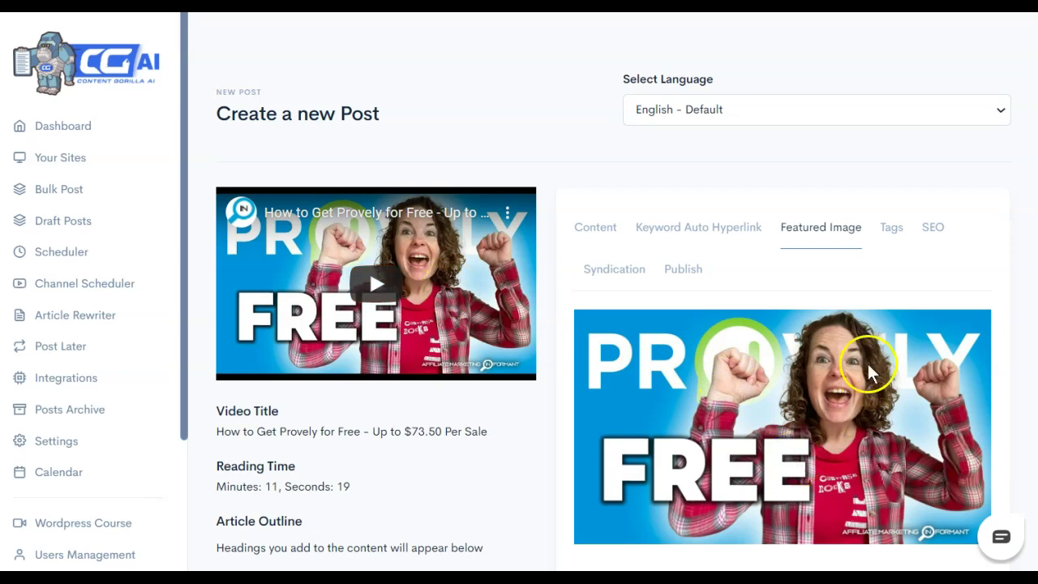
scroll(839, 341, "down", 2)
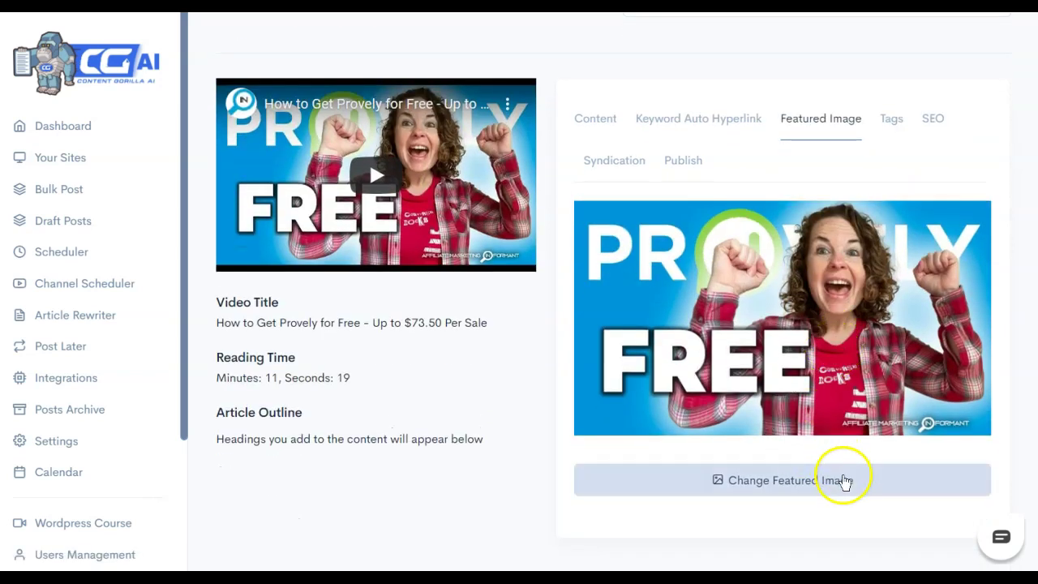
scroll(811, 485, "up", 2)
left_click(891, 229)
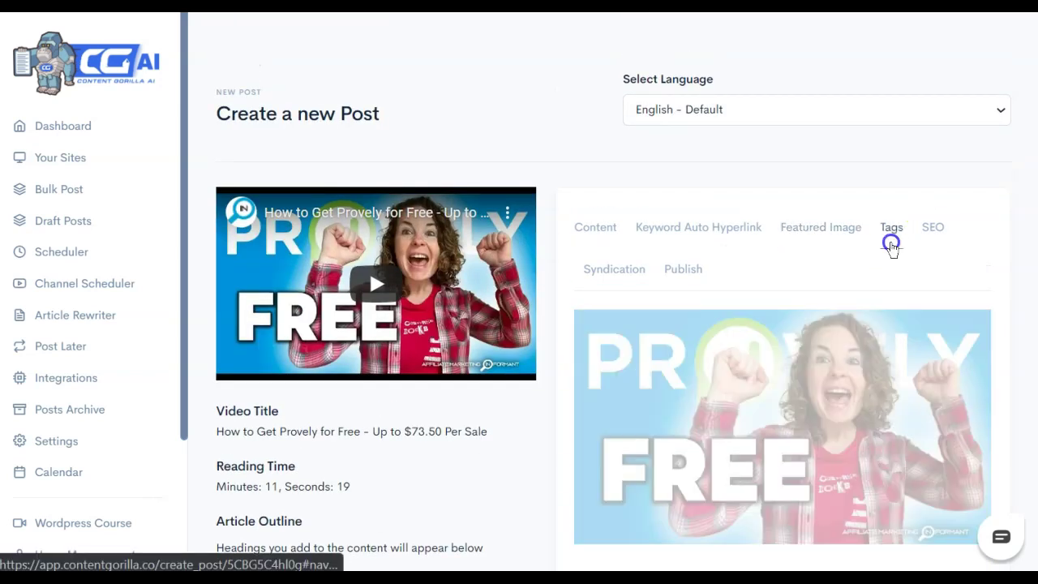
Get an SEO review of the Provely post, scoring 235 of 385 points (61%)
left_click(932, 229)
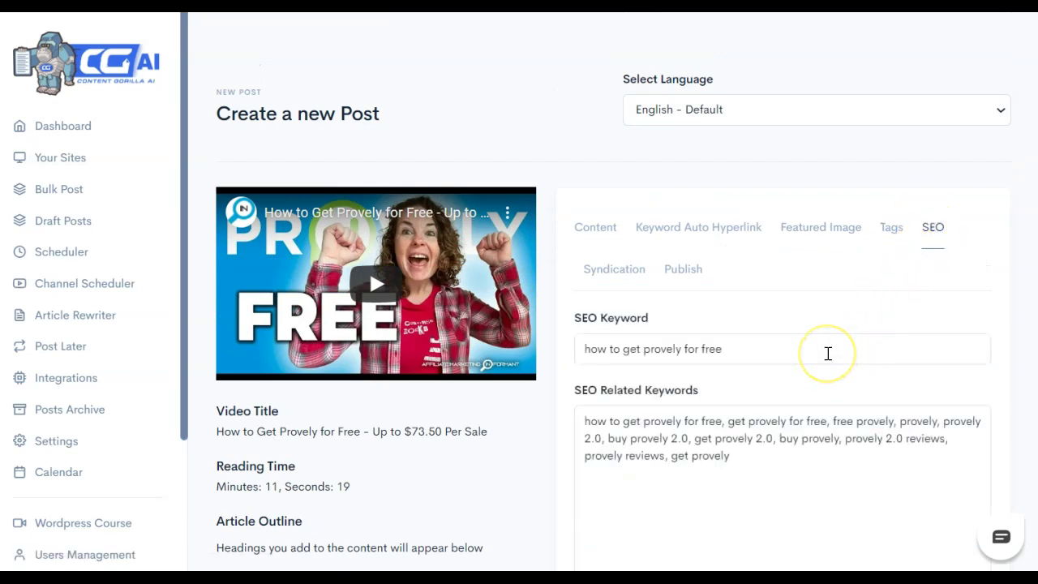
scroll(829, 353, "down", 2)
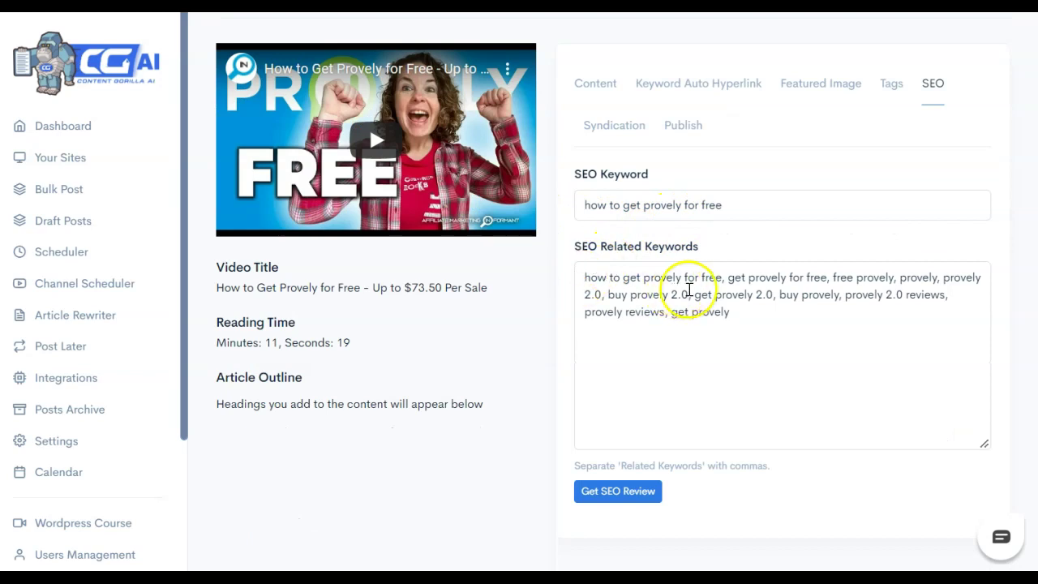
left_click(609, 496)
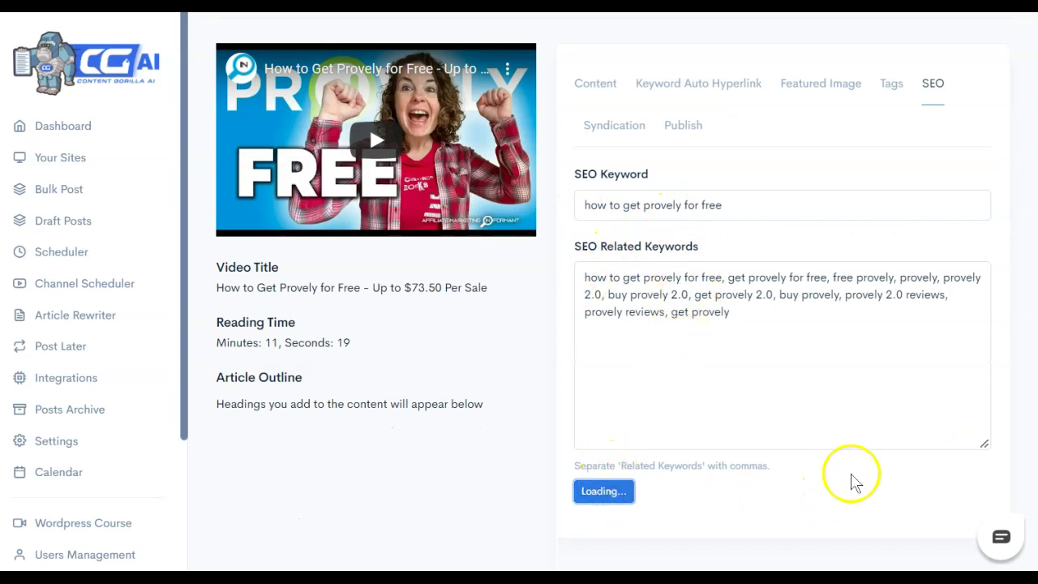
scroll(779, 474, "down", 1)
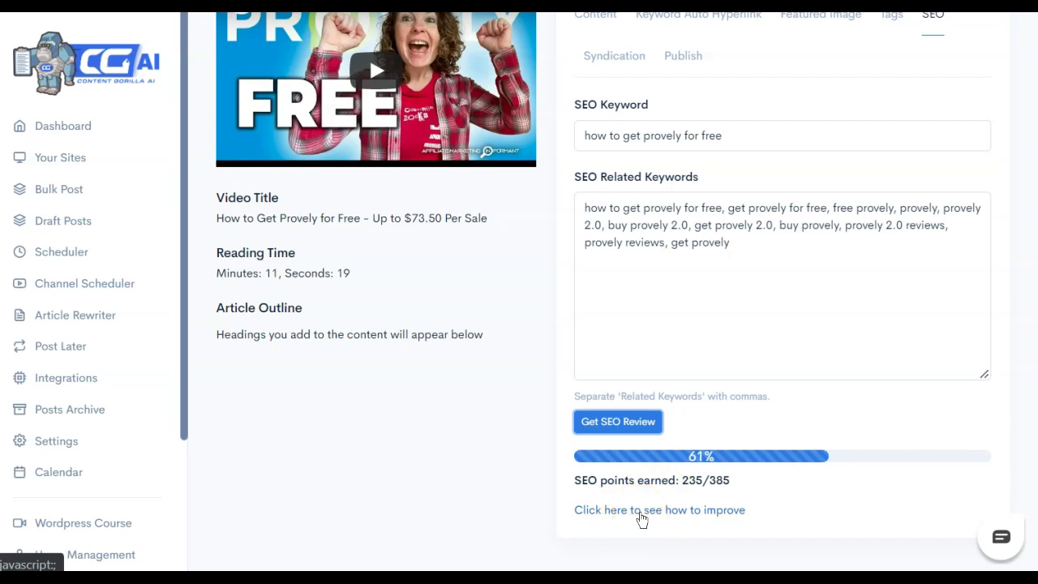
Check the post's Syndication options and Publish settings, including the available post status choices
left_click(640, 520)
left_click(682, 262)
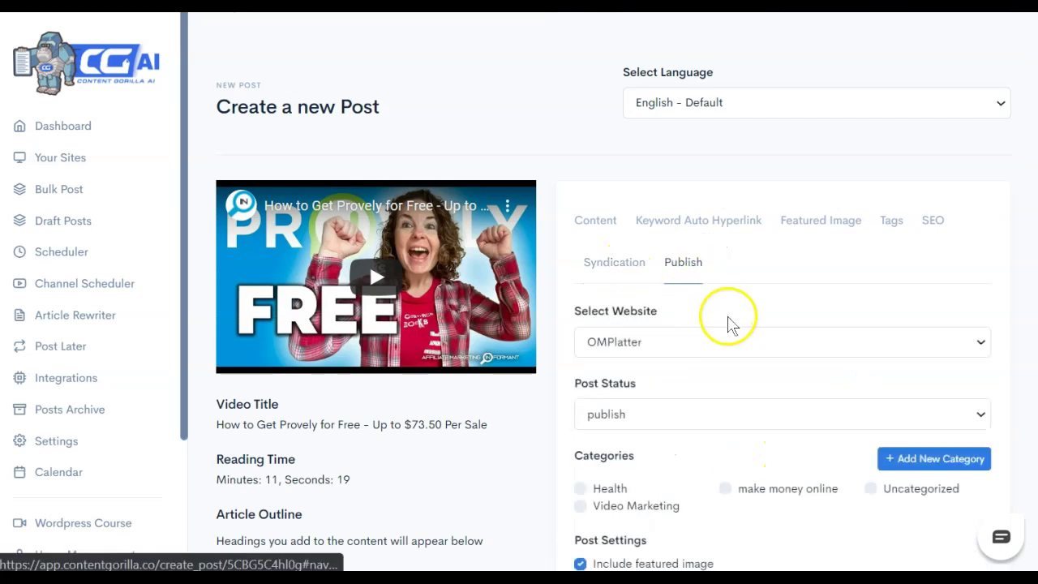
scroll(733, 324, "down", 3)
left_click(733, 295)
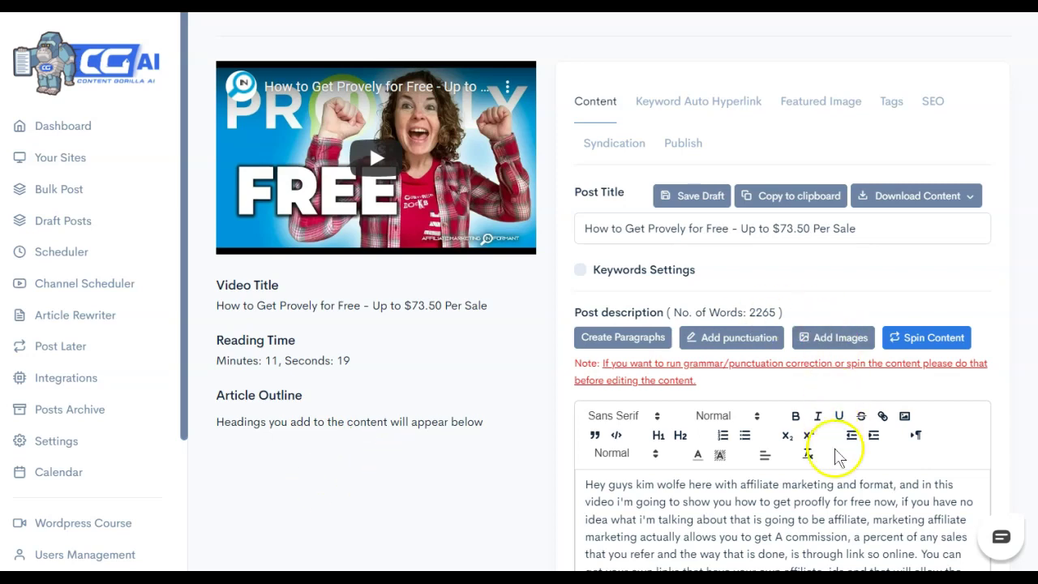
scroll(834, 446, "down", 3)
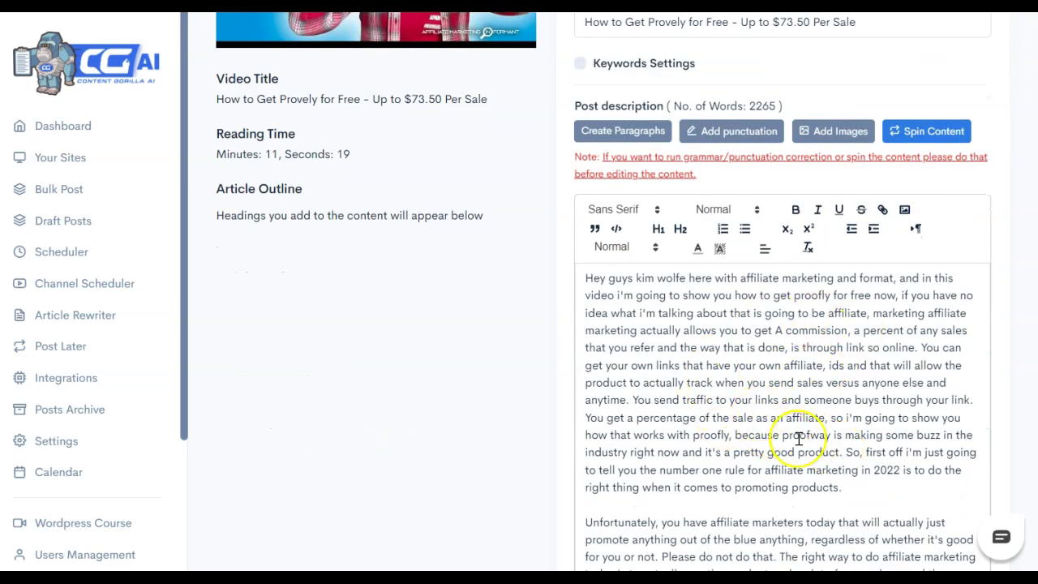
scroll(799, 438, "down", 2)
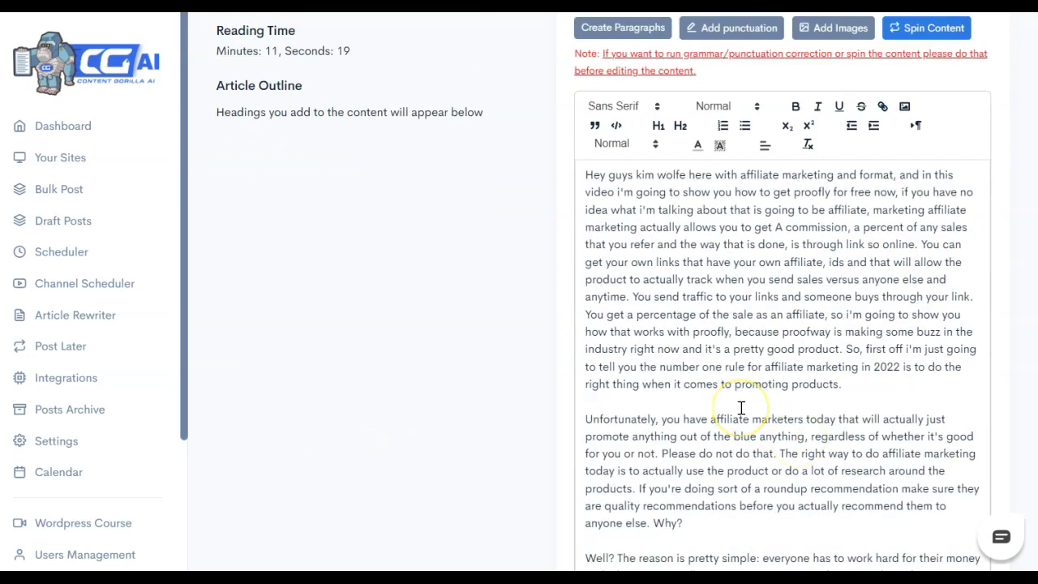
scroll(740, 415, "up", 7)
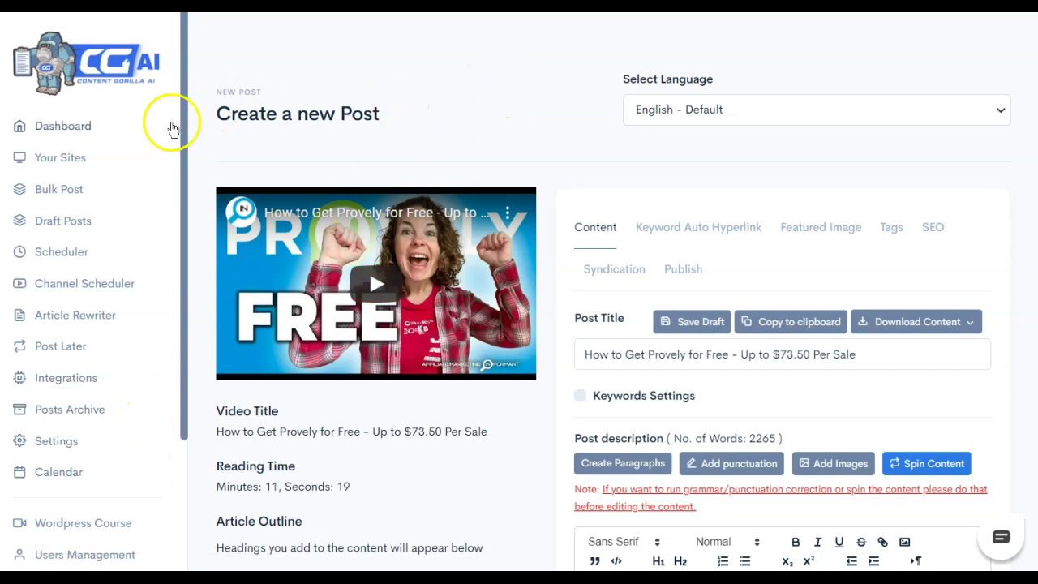
Return to the dashboard and type 'dfb' into the video search field
left_click(98, 137)
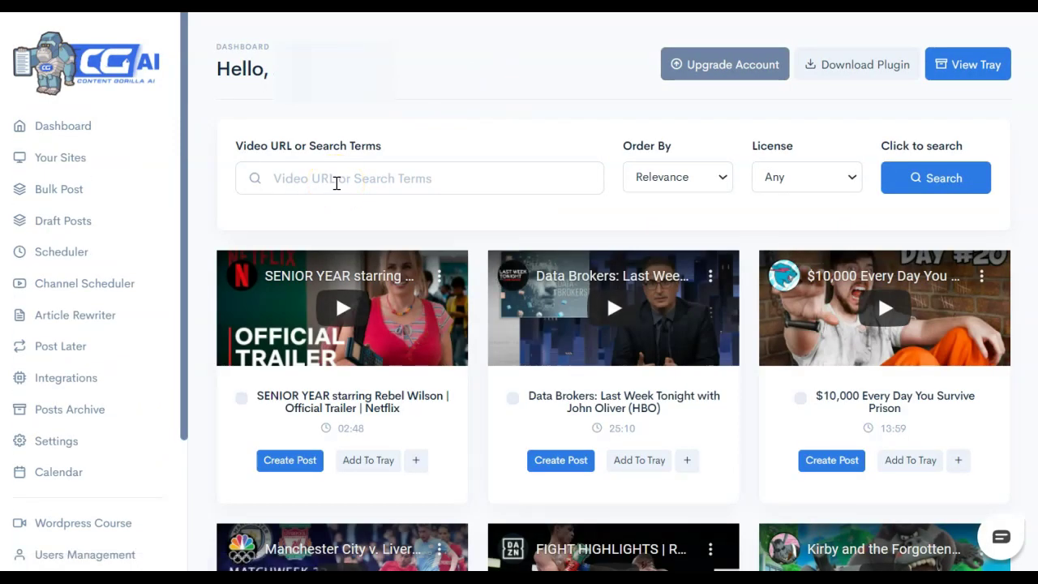
left_click(336, 183)
type("dfbstb review")
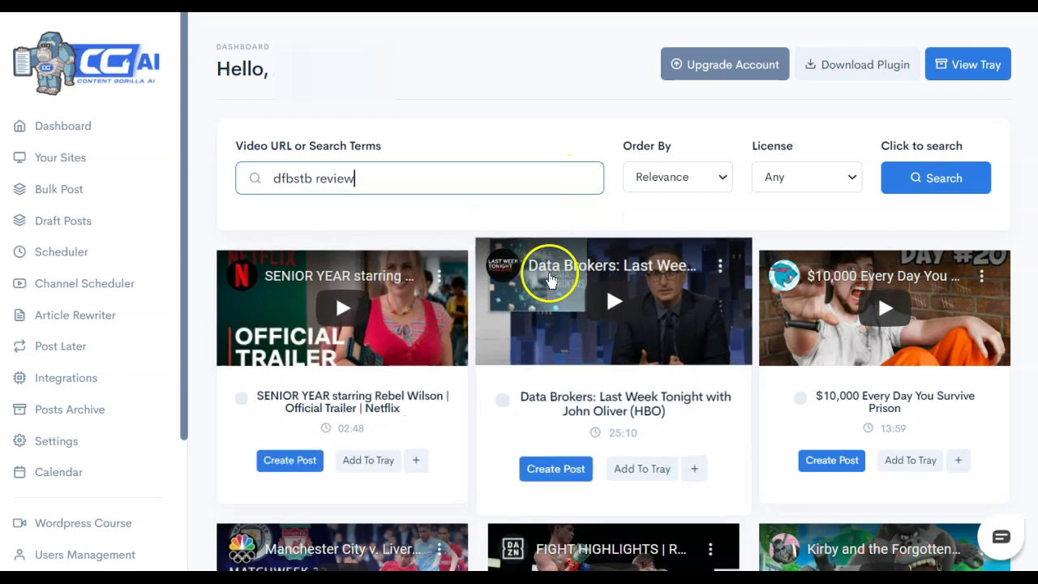
Clear the previous video search query and go back to the main dashboard
triple_click(283, 192)
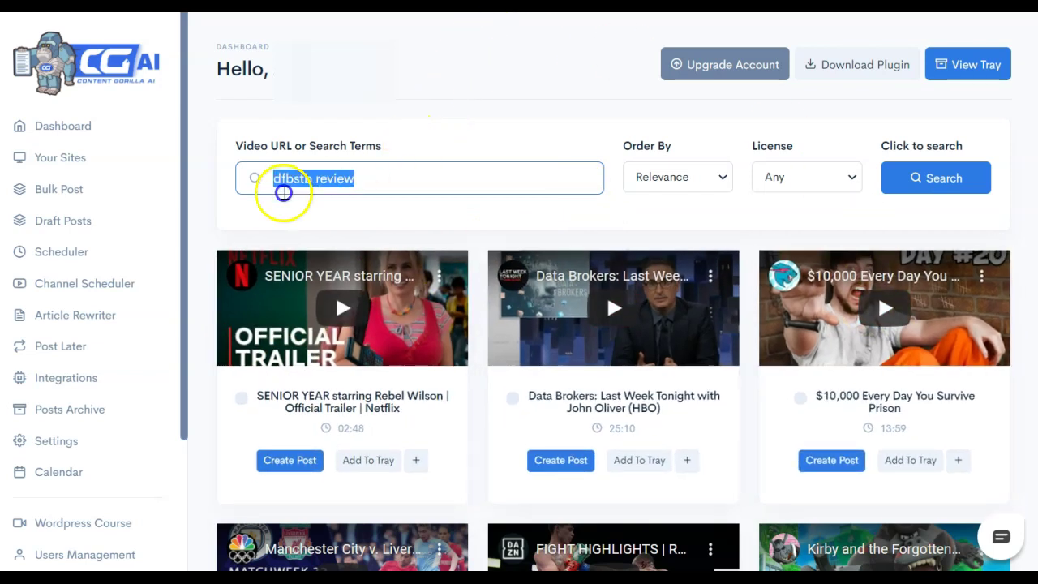
key("BackSpace")
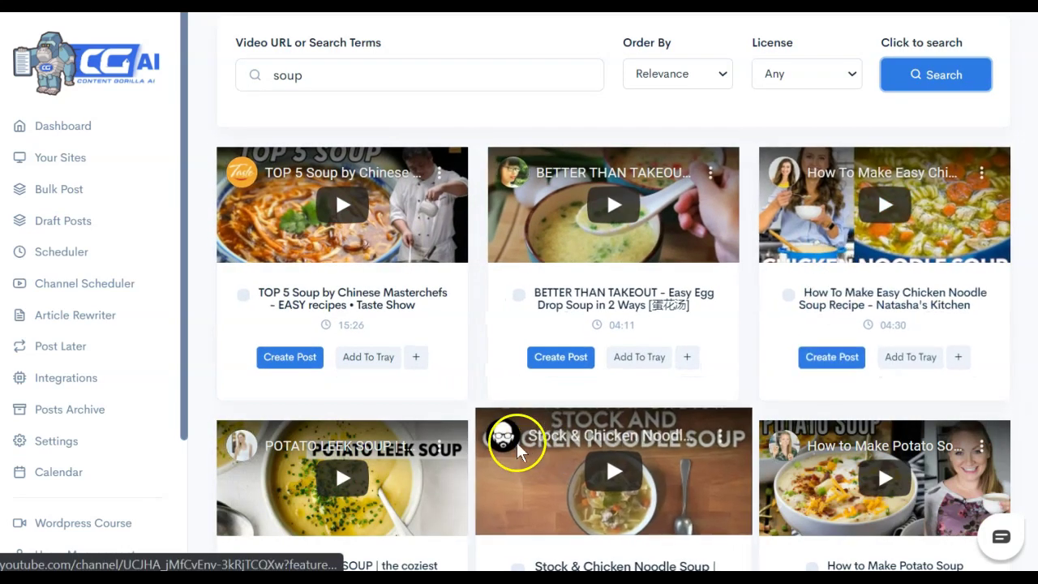
scroll(447, 116, "up", 2)
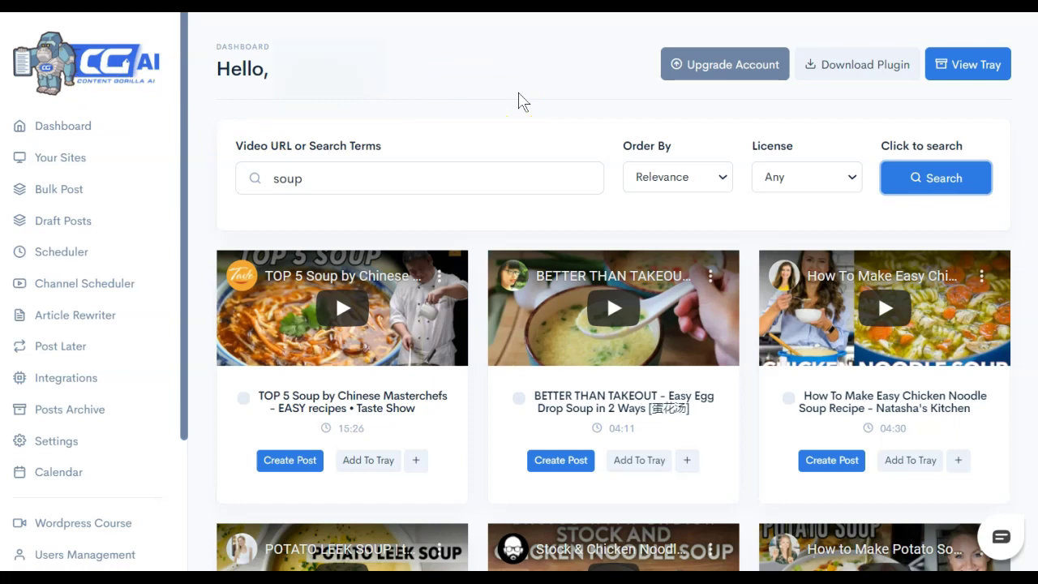
left_click(146, 96)
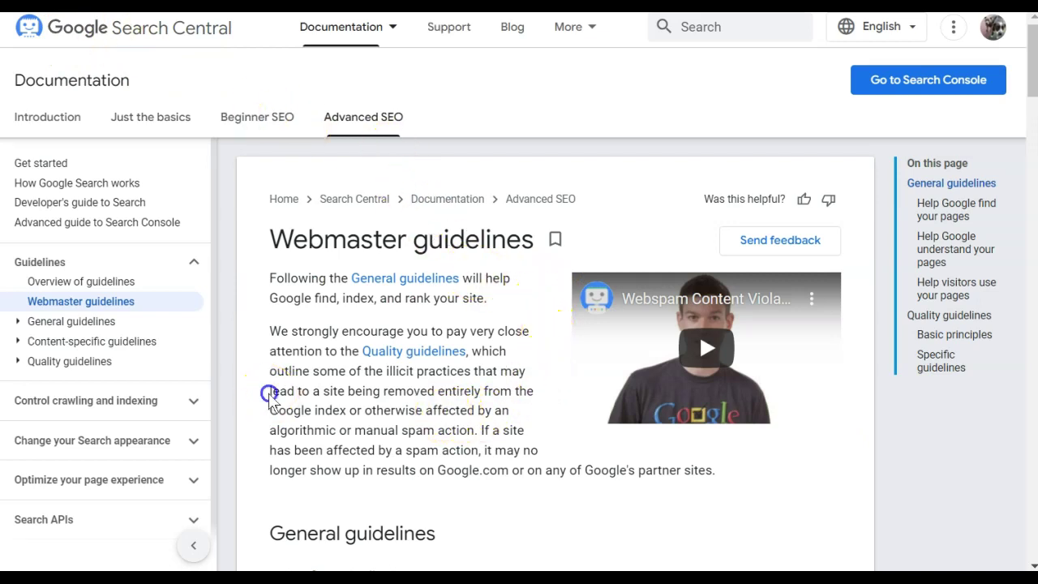
Highlight the warning that sites can be removed from Google's index, then scroll down the guidelines
left_click_drag(269, 392, 535, 430)
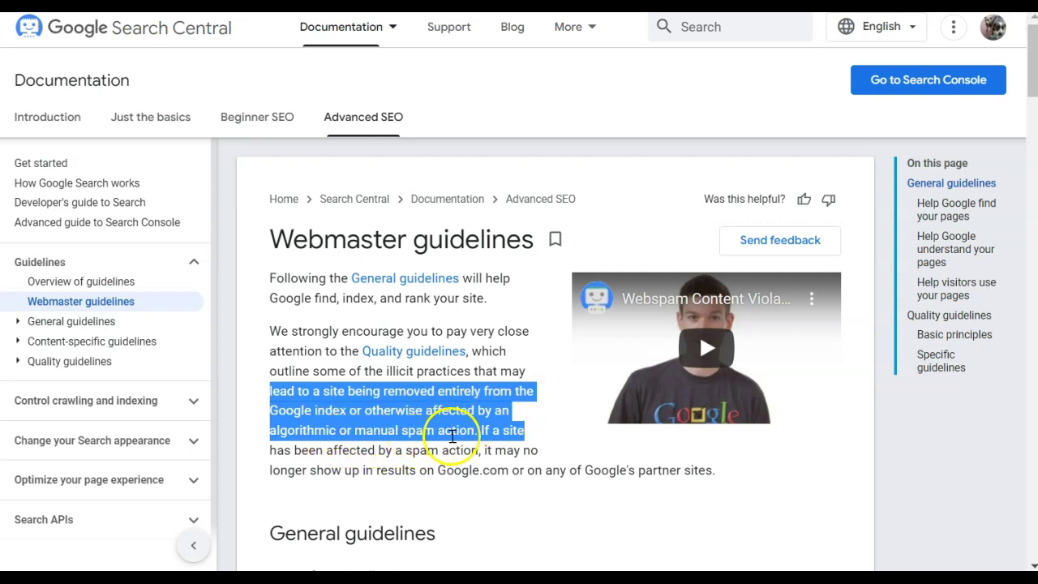
left_click(471, 520)
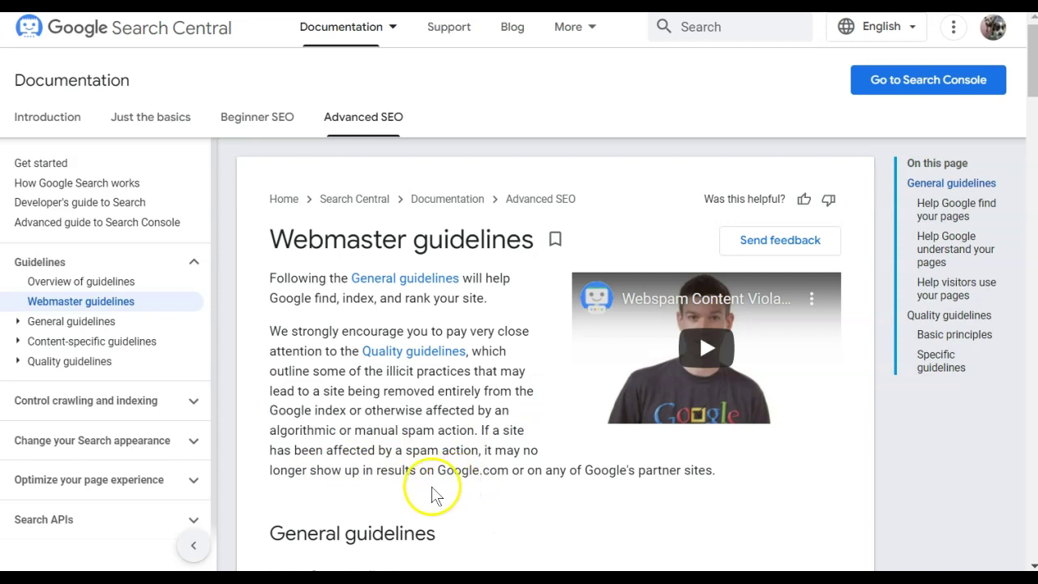
scroll(431, 492, "down", 5)
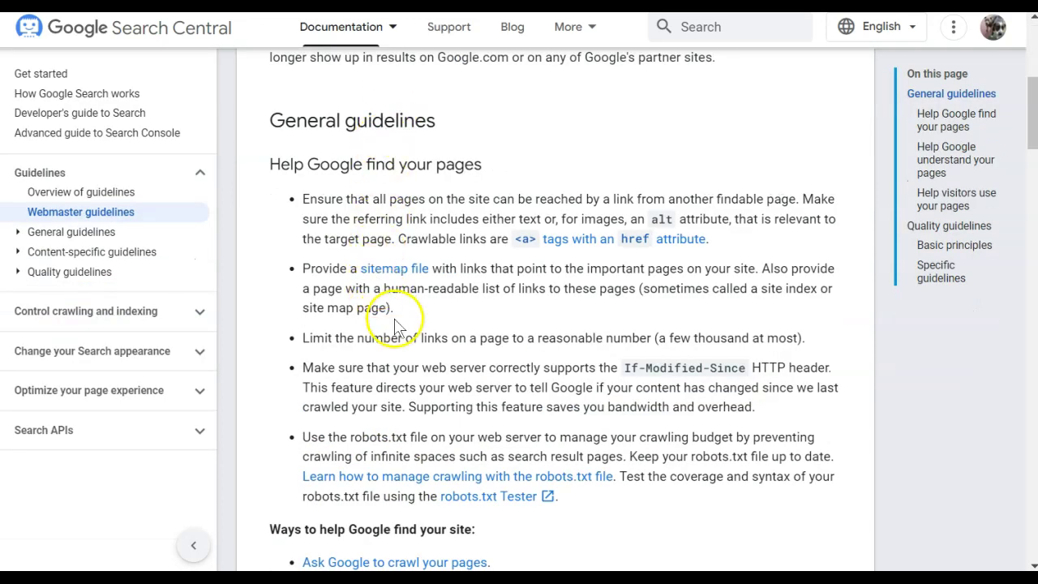
scroll(395, 327, "down", 1)
scroll(395, 321, "down", 1)
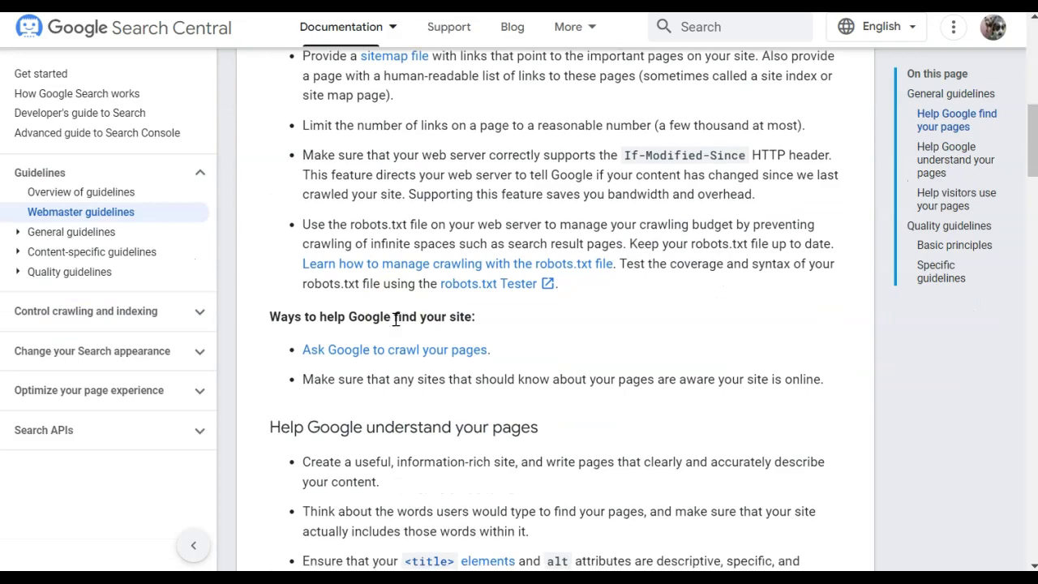
scroll(395, 320, "down", 2)
scroll(396, 326, "down", 1)
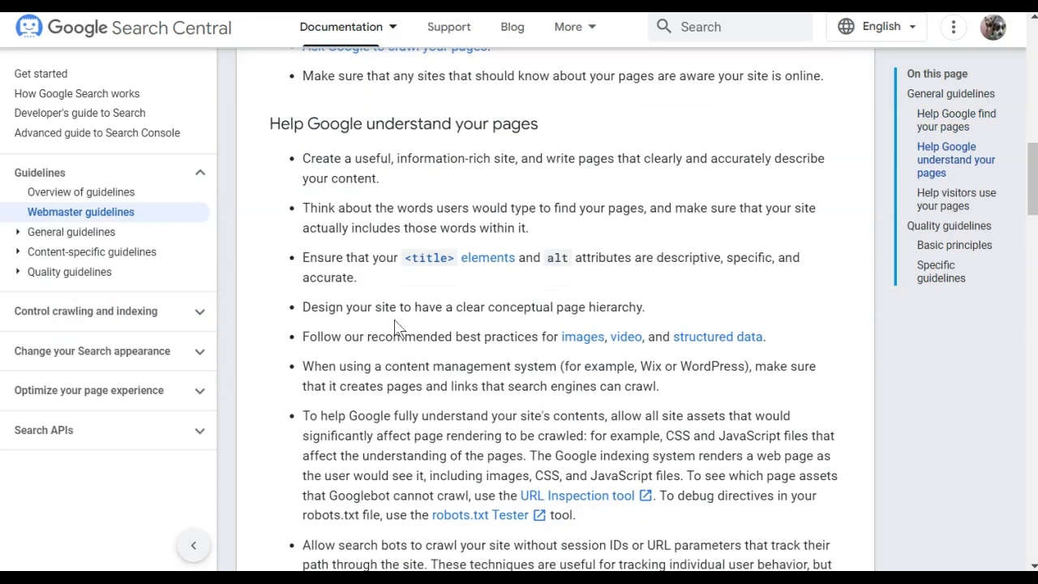
scroll(395, 327, "down", 1)
scroll(395, 327, "down", 2)
scroll(395, 327, "down", 2)
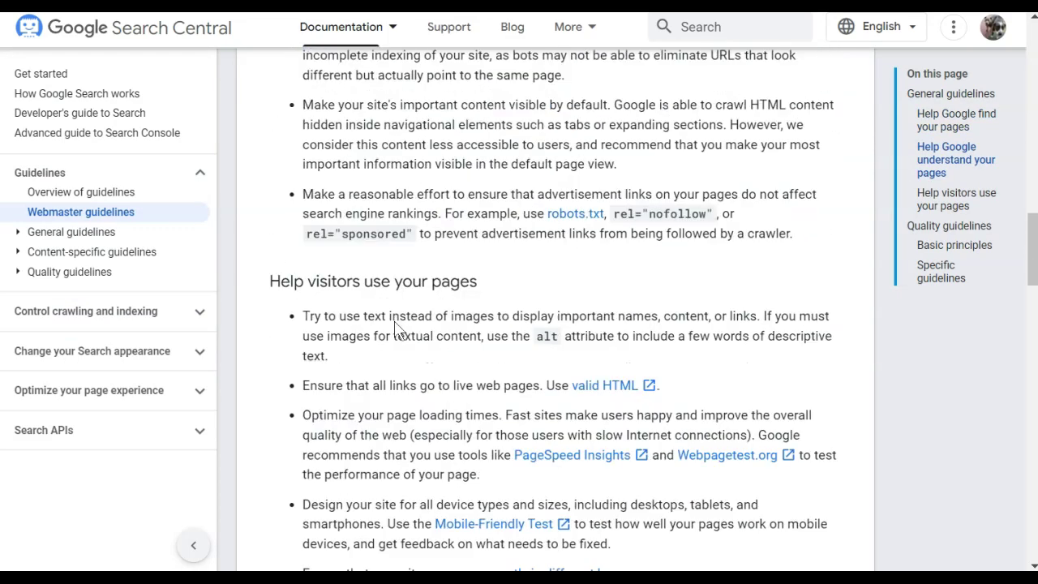
scroll(395, 327, "down", 2)
Highlight visitor advice: text instead of images, live links, fast loading and multi-device design
left_click_drag(304, 107, 408, 106)
left_click(524, 119)
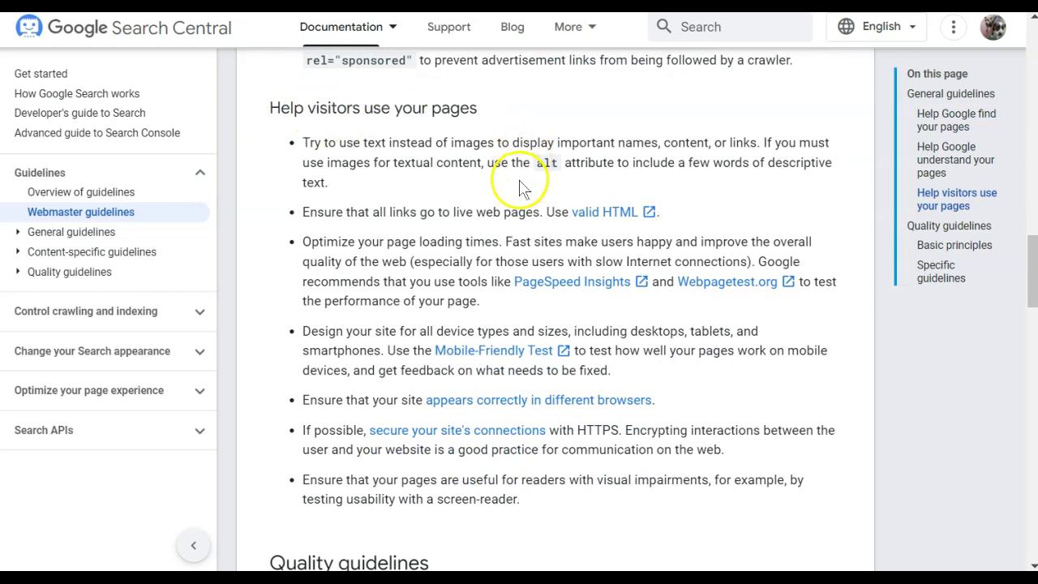
left_click_drag(327, 143, 708, 143)
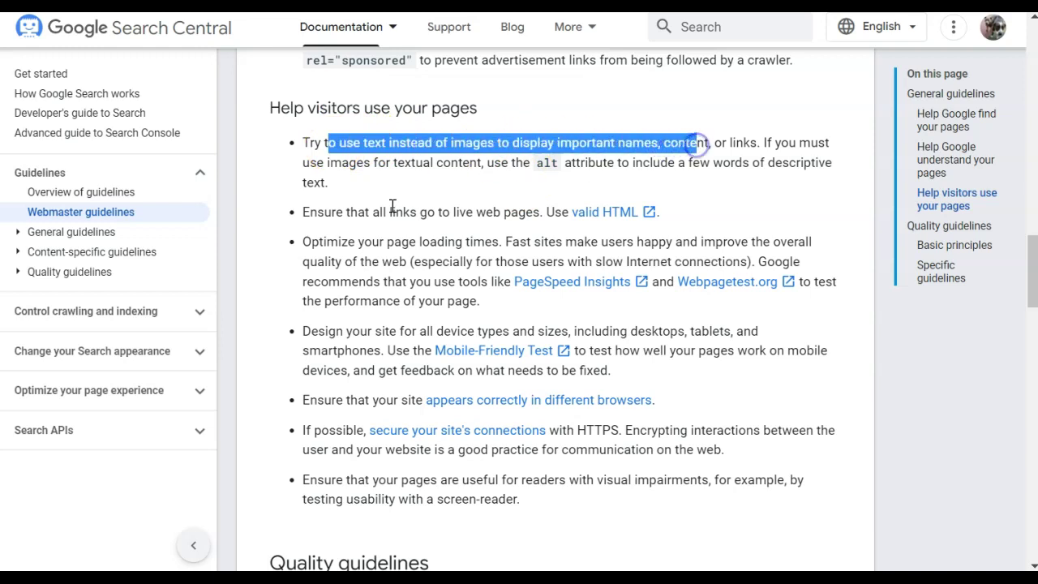
left_click_drag(392, 208, 545, 208)
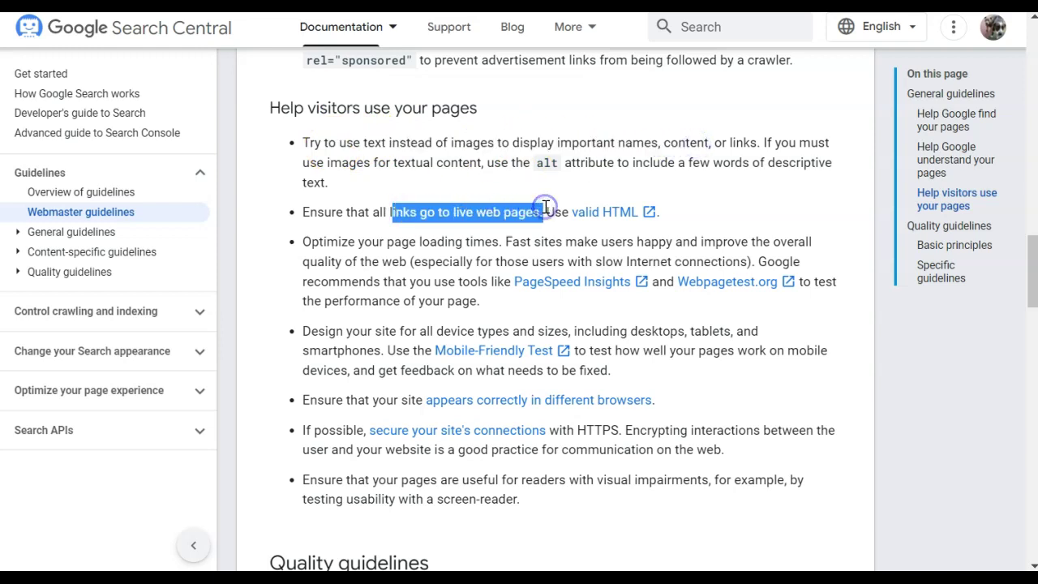
left_click(546, 208)
left_click_drag(337, 242, 502, 241)
left_click_drag(591, 242, 701, 241)
left_click_drag(346, 331, 709, 331)
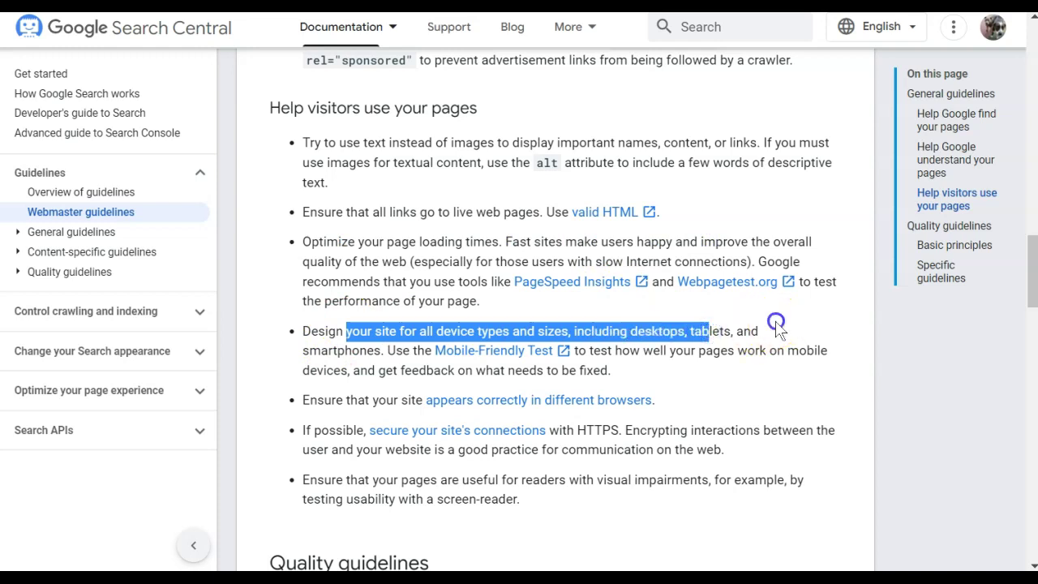
left_click(776, 326)
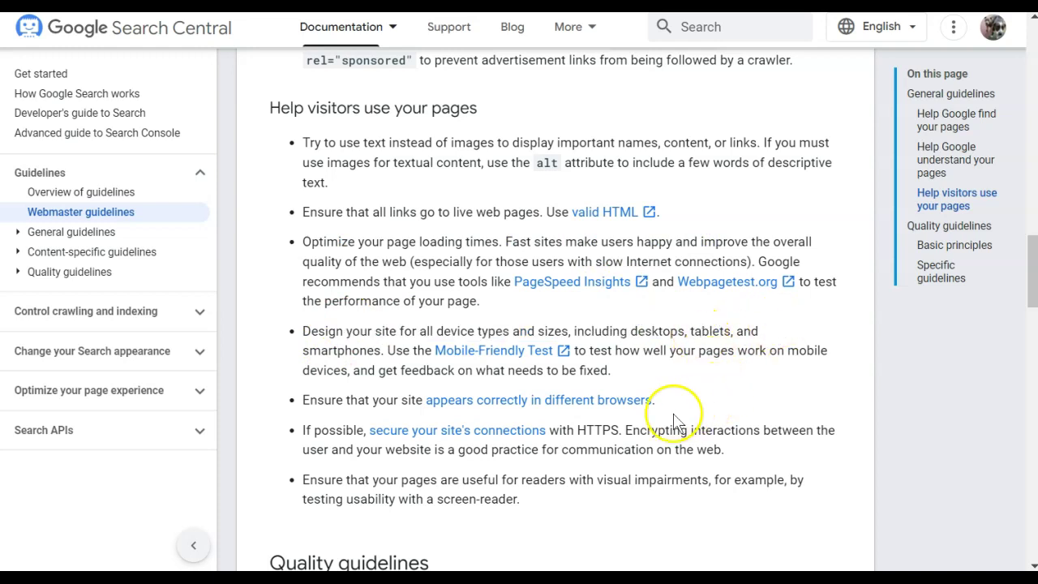
Scroll past Quality guidelines and Basic principles to the Specific guidelines, such as Automatically generated content
scroll(454, 297, "down", 3)
scroll(440, 369, "down", 3)
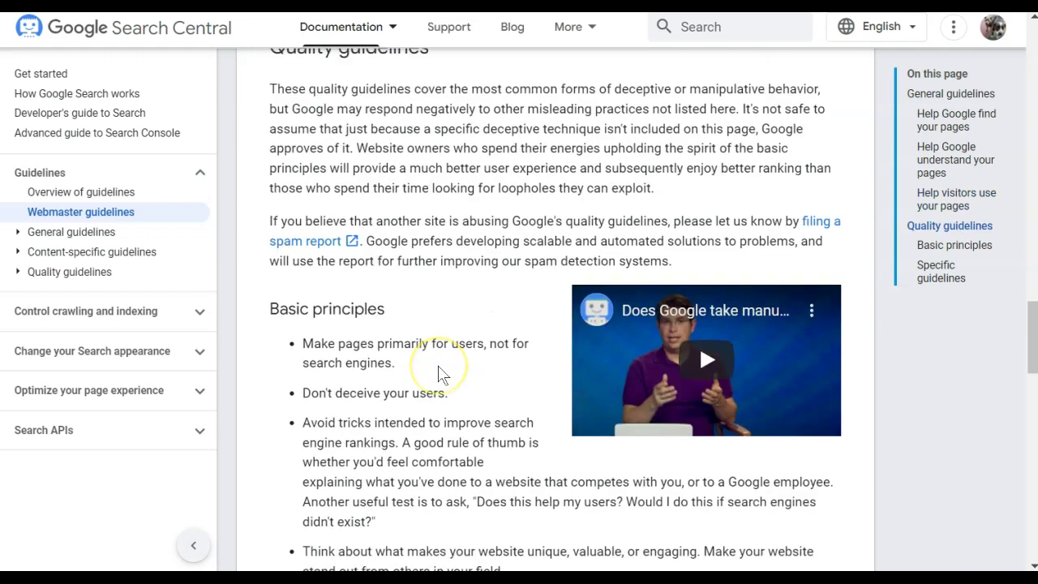
scroll(441, 373, "down", 4)
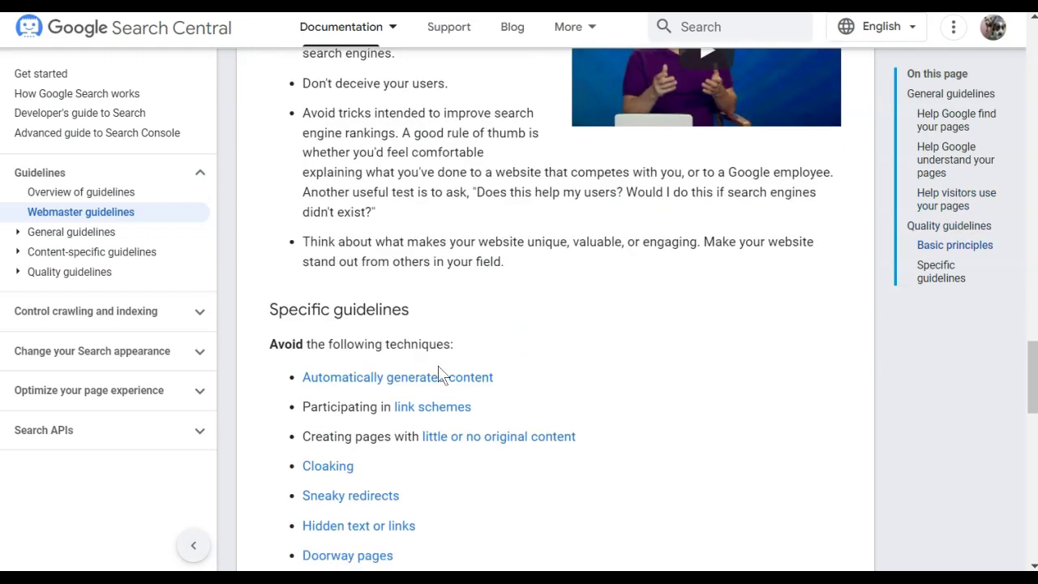
scroll(476, 281, "up", 1)
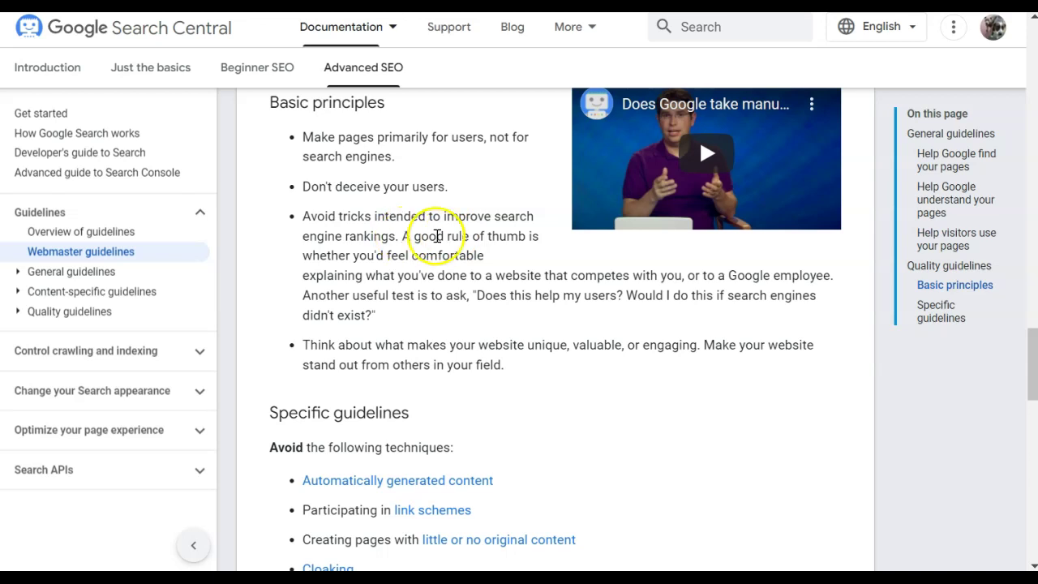
scroll(389, 278, "down", 3)
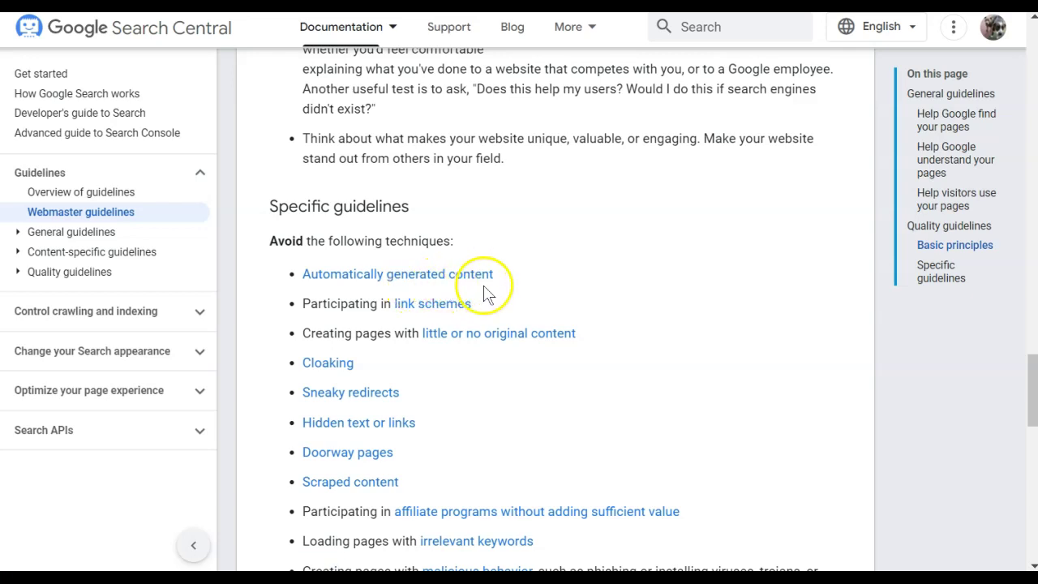
scroll(485, 293, "down", 1)
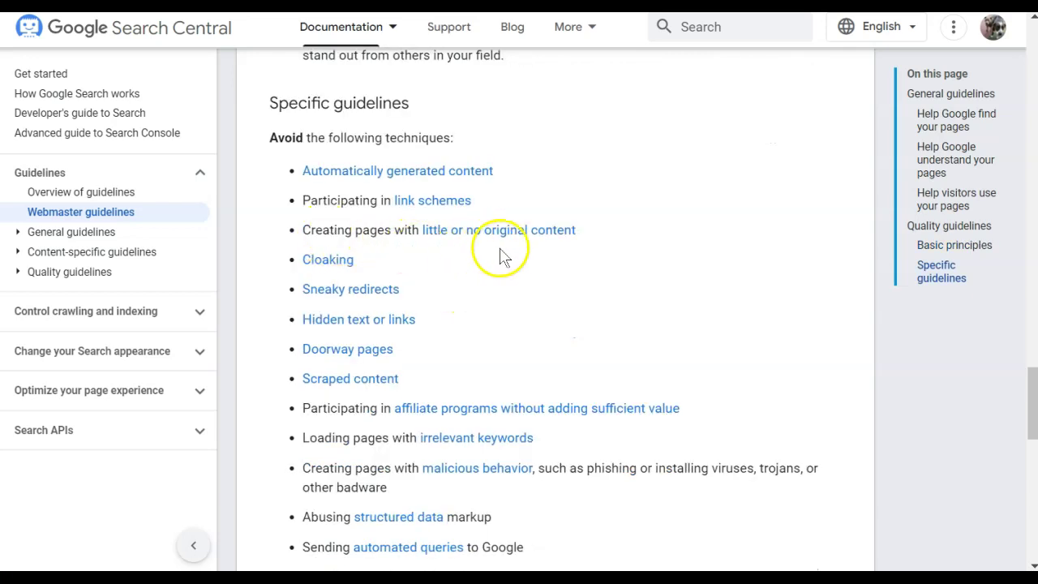
scroll(349, 276, "down", 1)
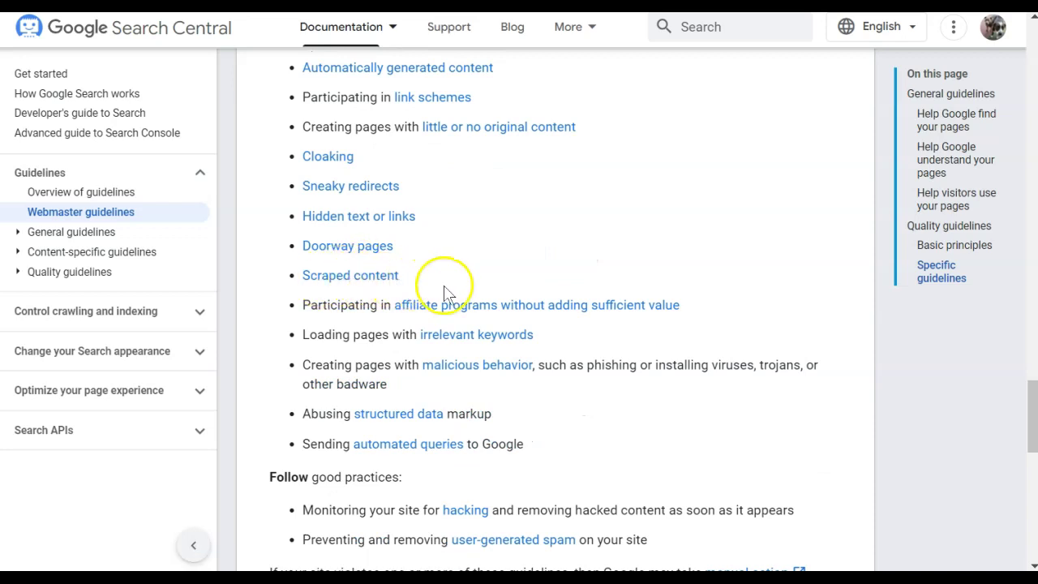
scroll(444, 292, "up", 2)
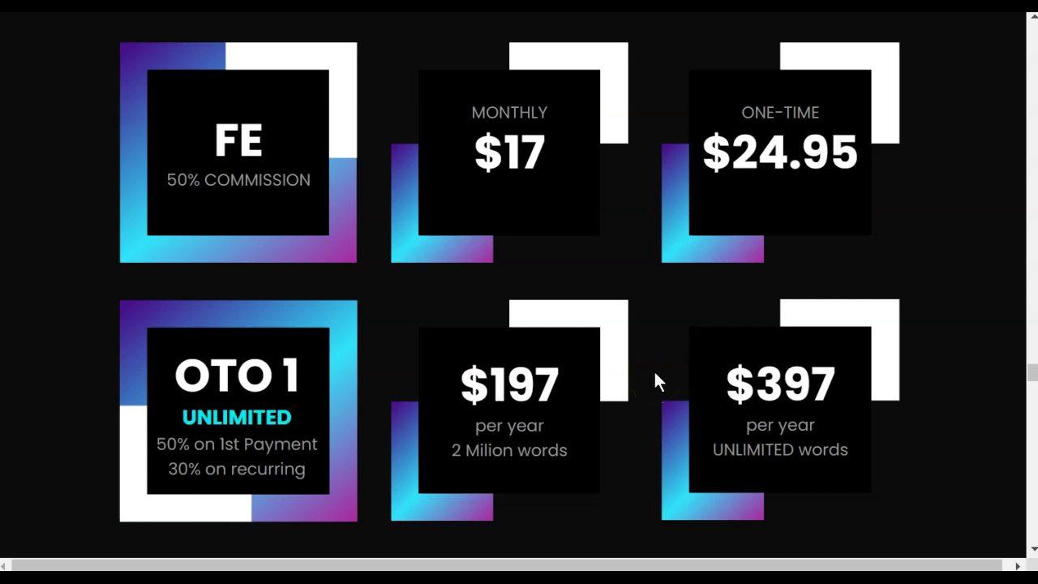
Scroll the pricing tiers from FE ($17 monthly or $24.95) through OTO 4 University, then back up
scroll(655, 375, "down", 4)
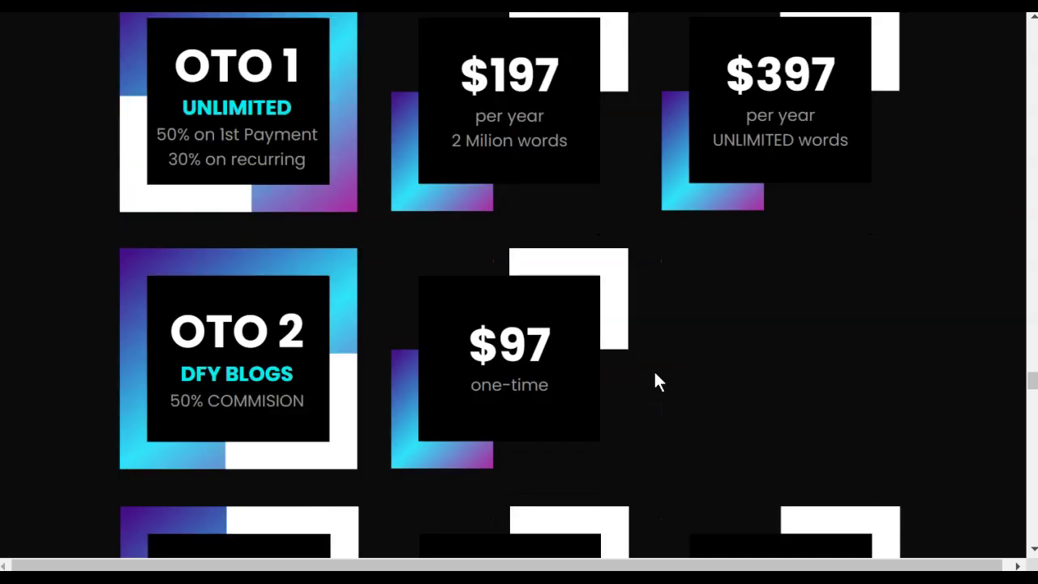
scroll(655, 374, "down", 3)
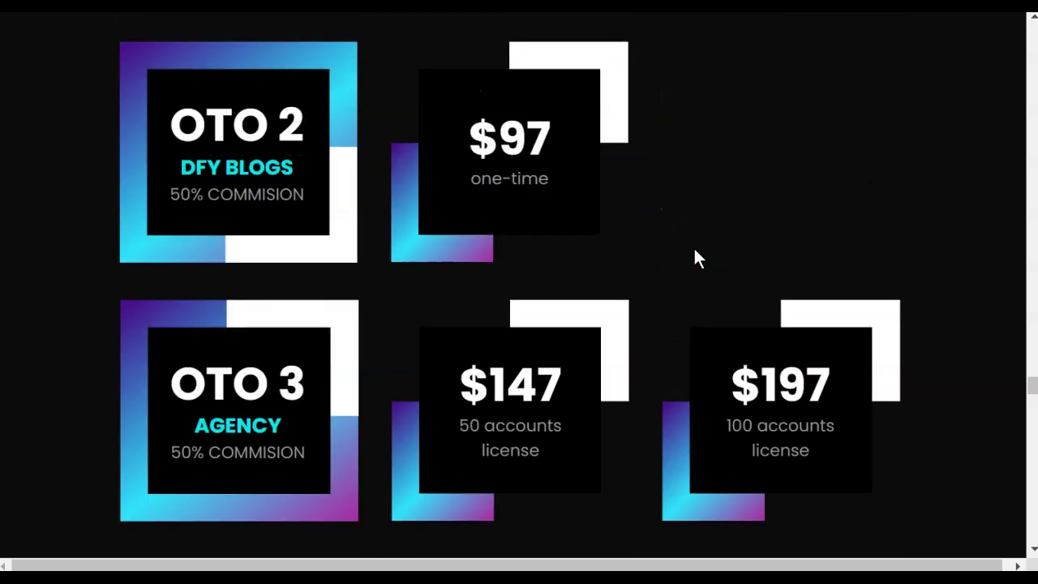
left_click(661, 357)
scroll(656, 257, "down", 4)
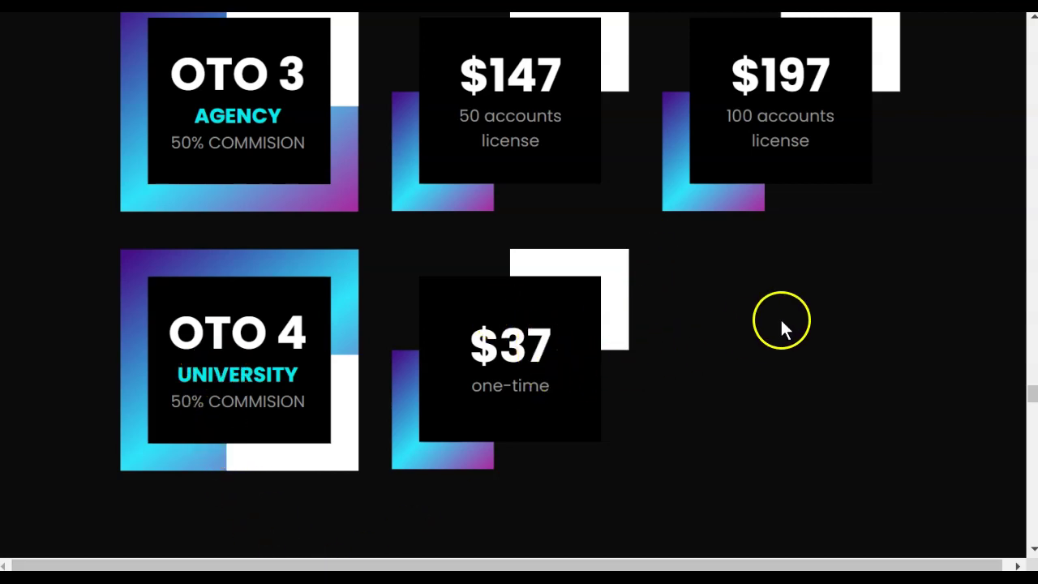
scroll(784, 328, "up", 10)
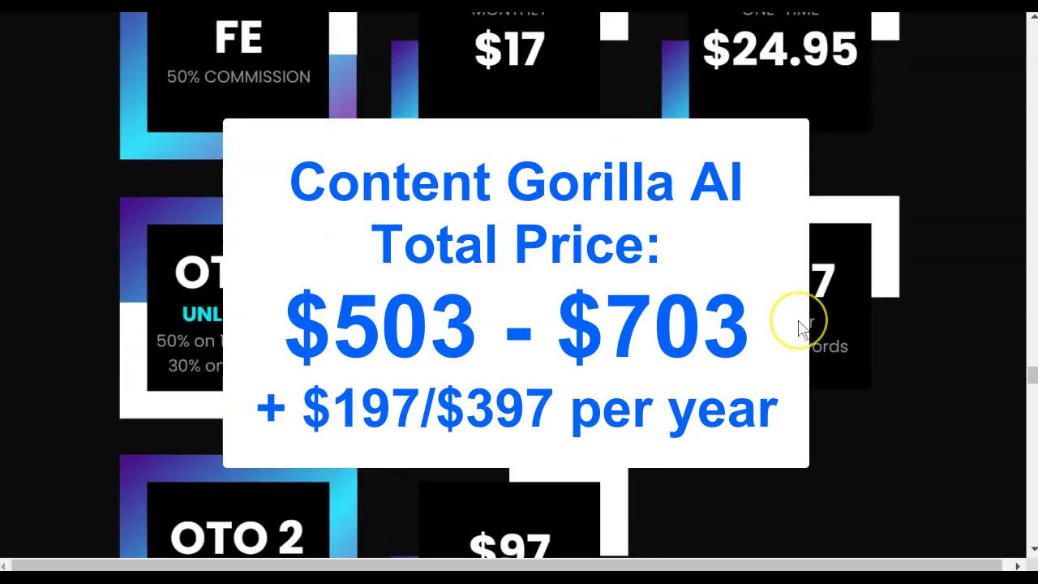
Scroll to the top of the sales page promising expert-level content in 59 seconds
scroll(800, 328, "up", 2)
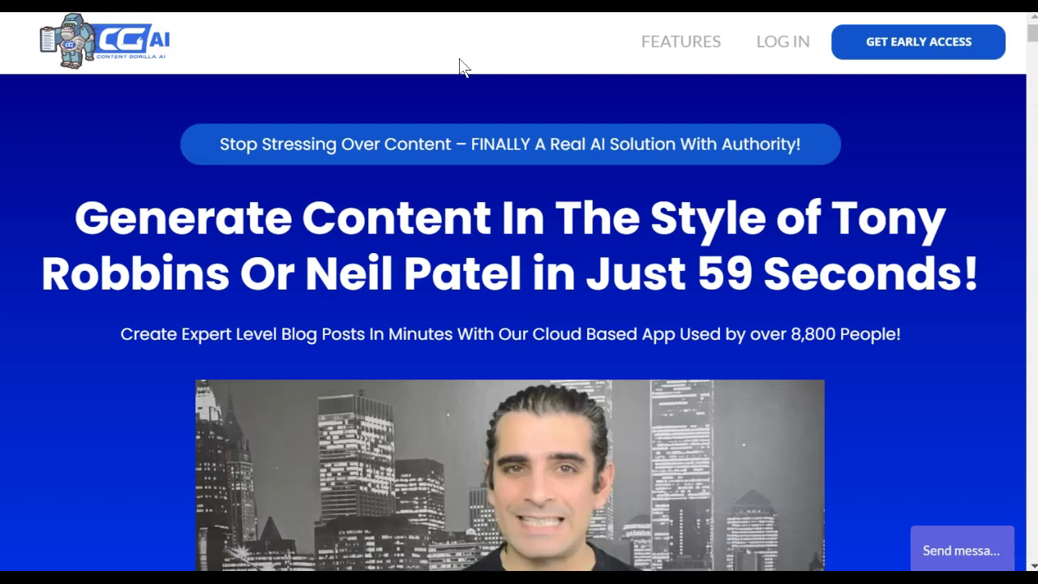
left_click(471, 51)
left_click(918, 305)
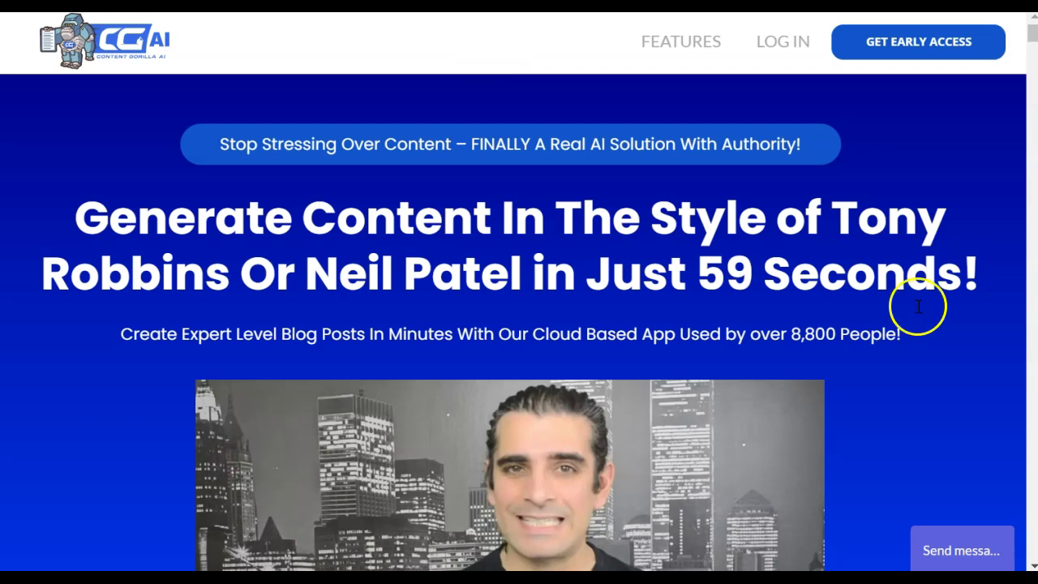